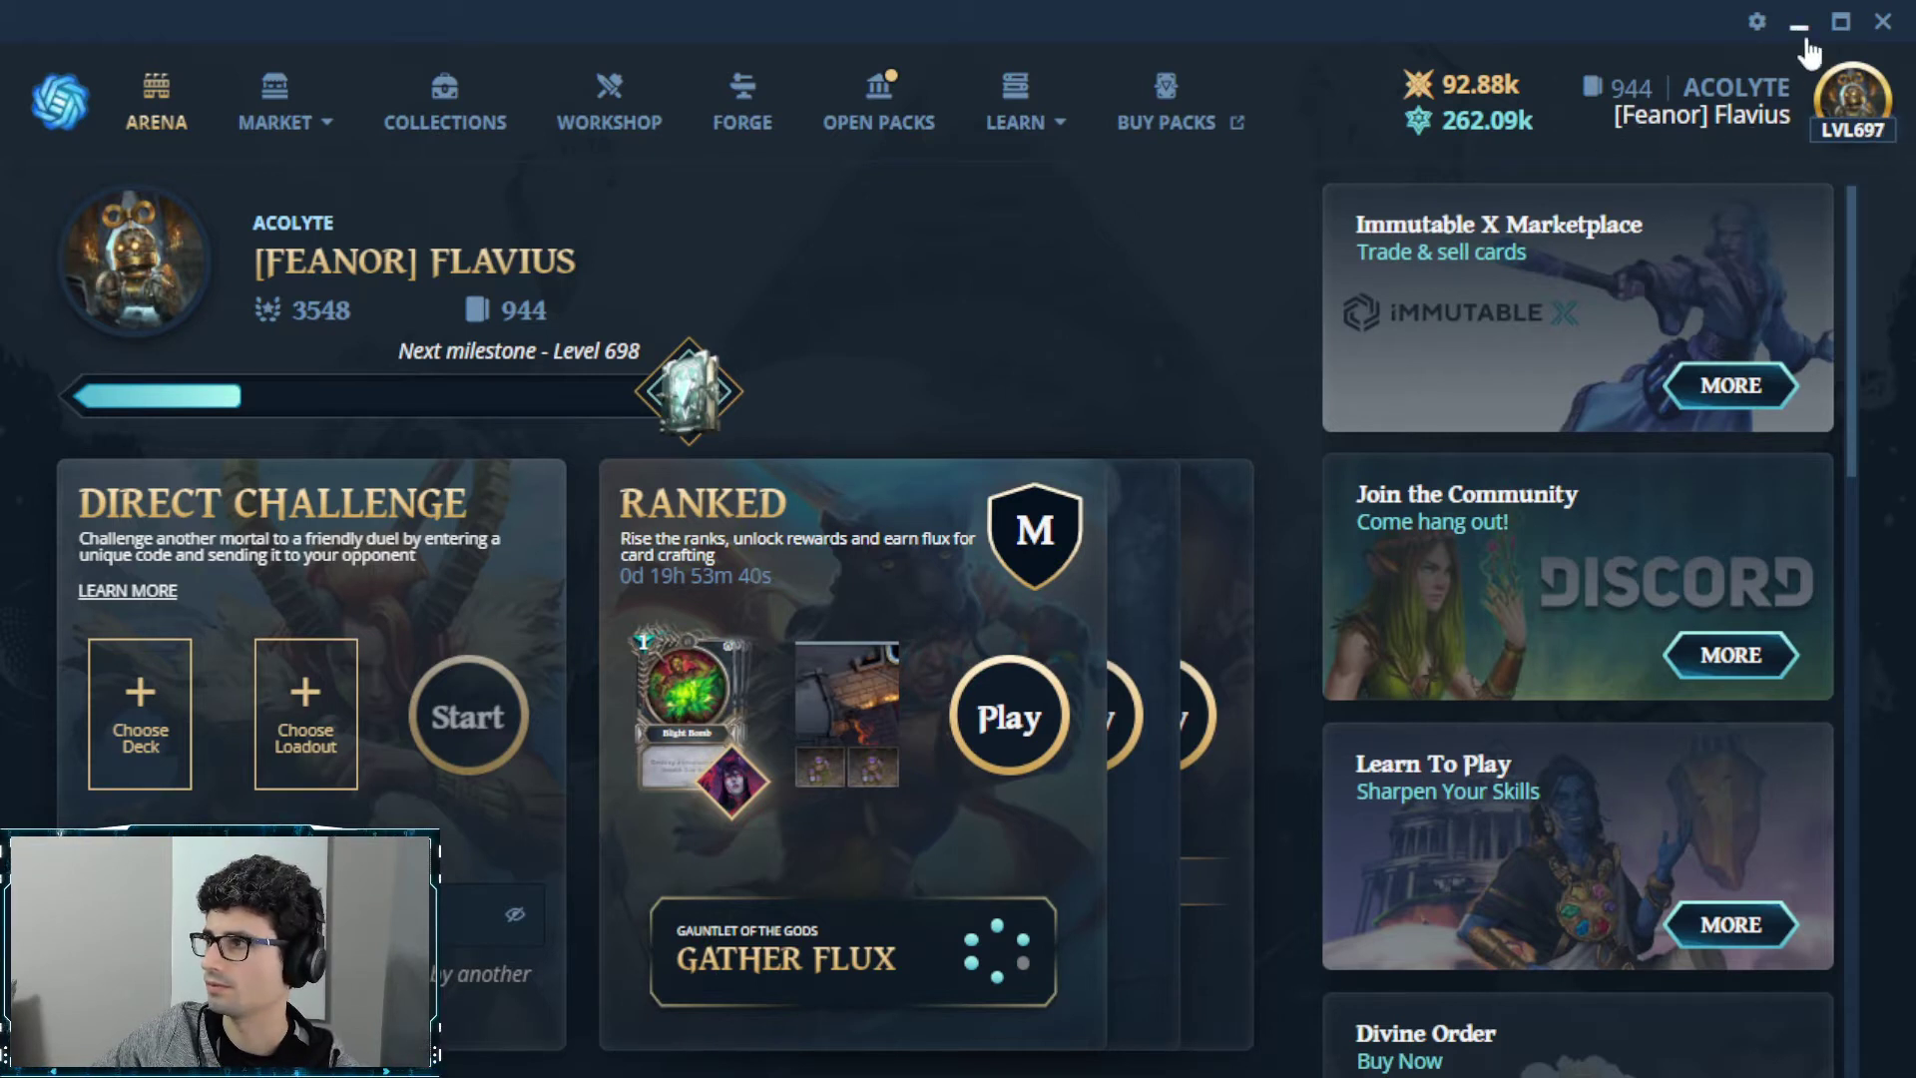
- Open the Immutable Launcher settings and select the name in the Username field
{"action": "left_click", "coordinate": [1758, 21]}
{"action": "left_click", "coordinate": [1081, 305]}
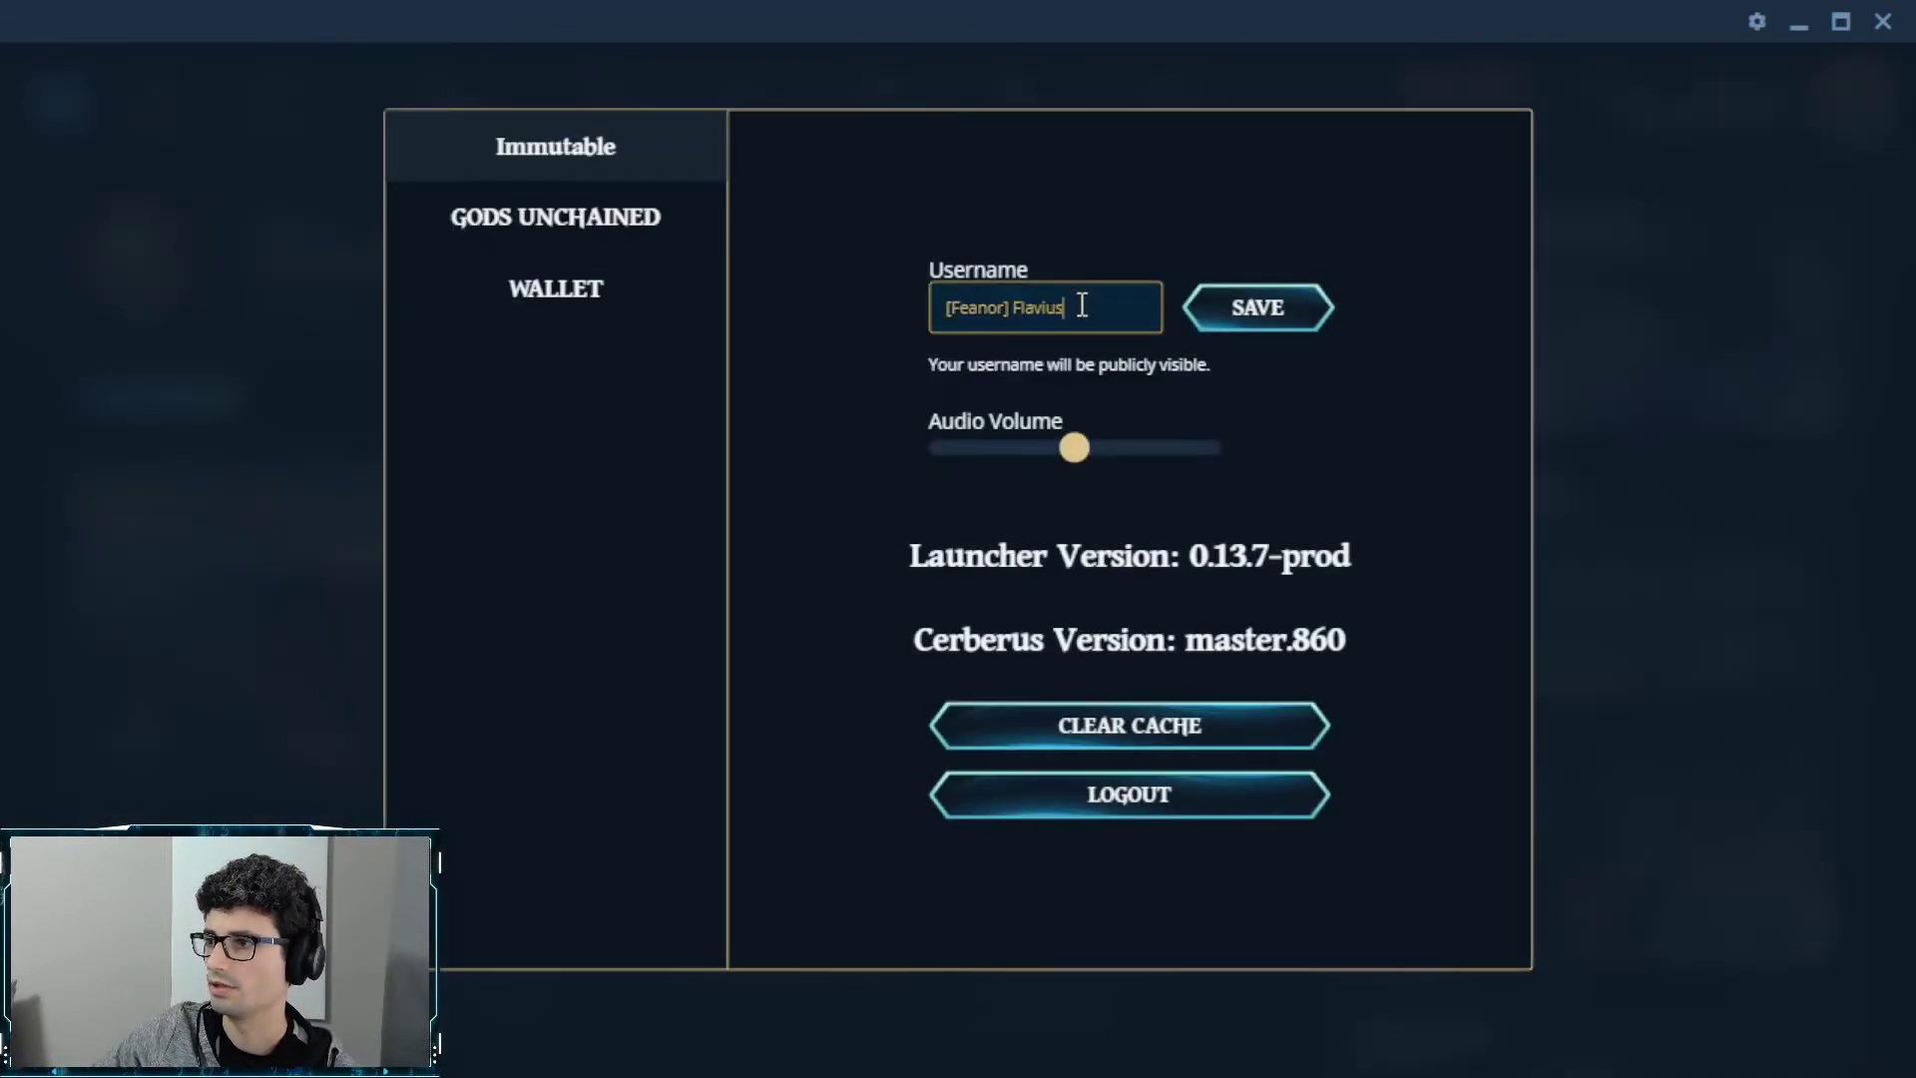
{"action": "left_click_drag", "start_coordinate": [1082, 308], "coordinate": [904, 292]}
{"action": "left_click", "coordinate": [1073, 308]}
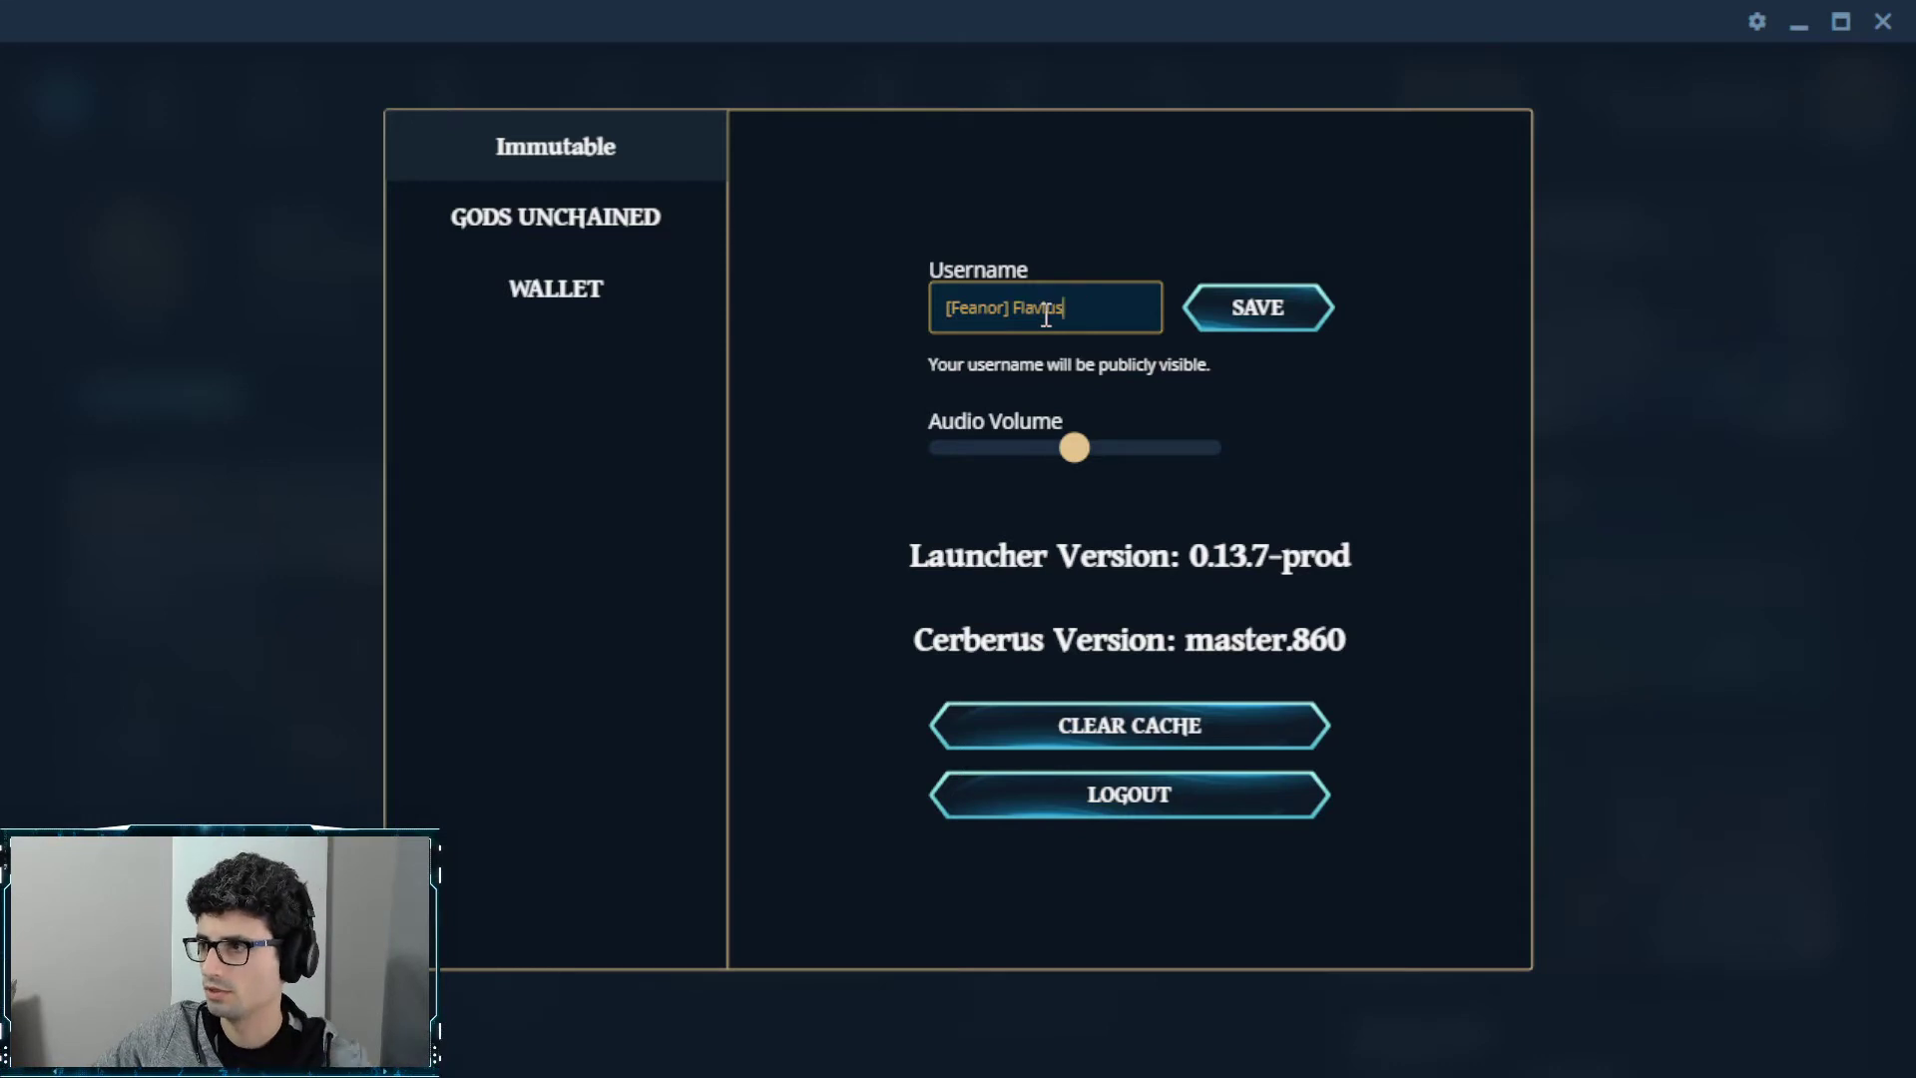
{"action": "double_click", "coordinate": [1046, 312]}
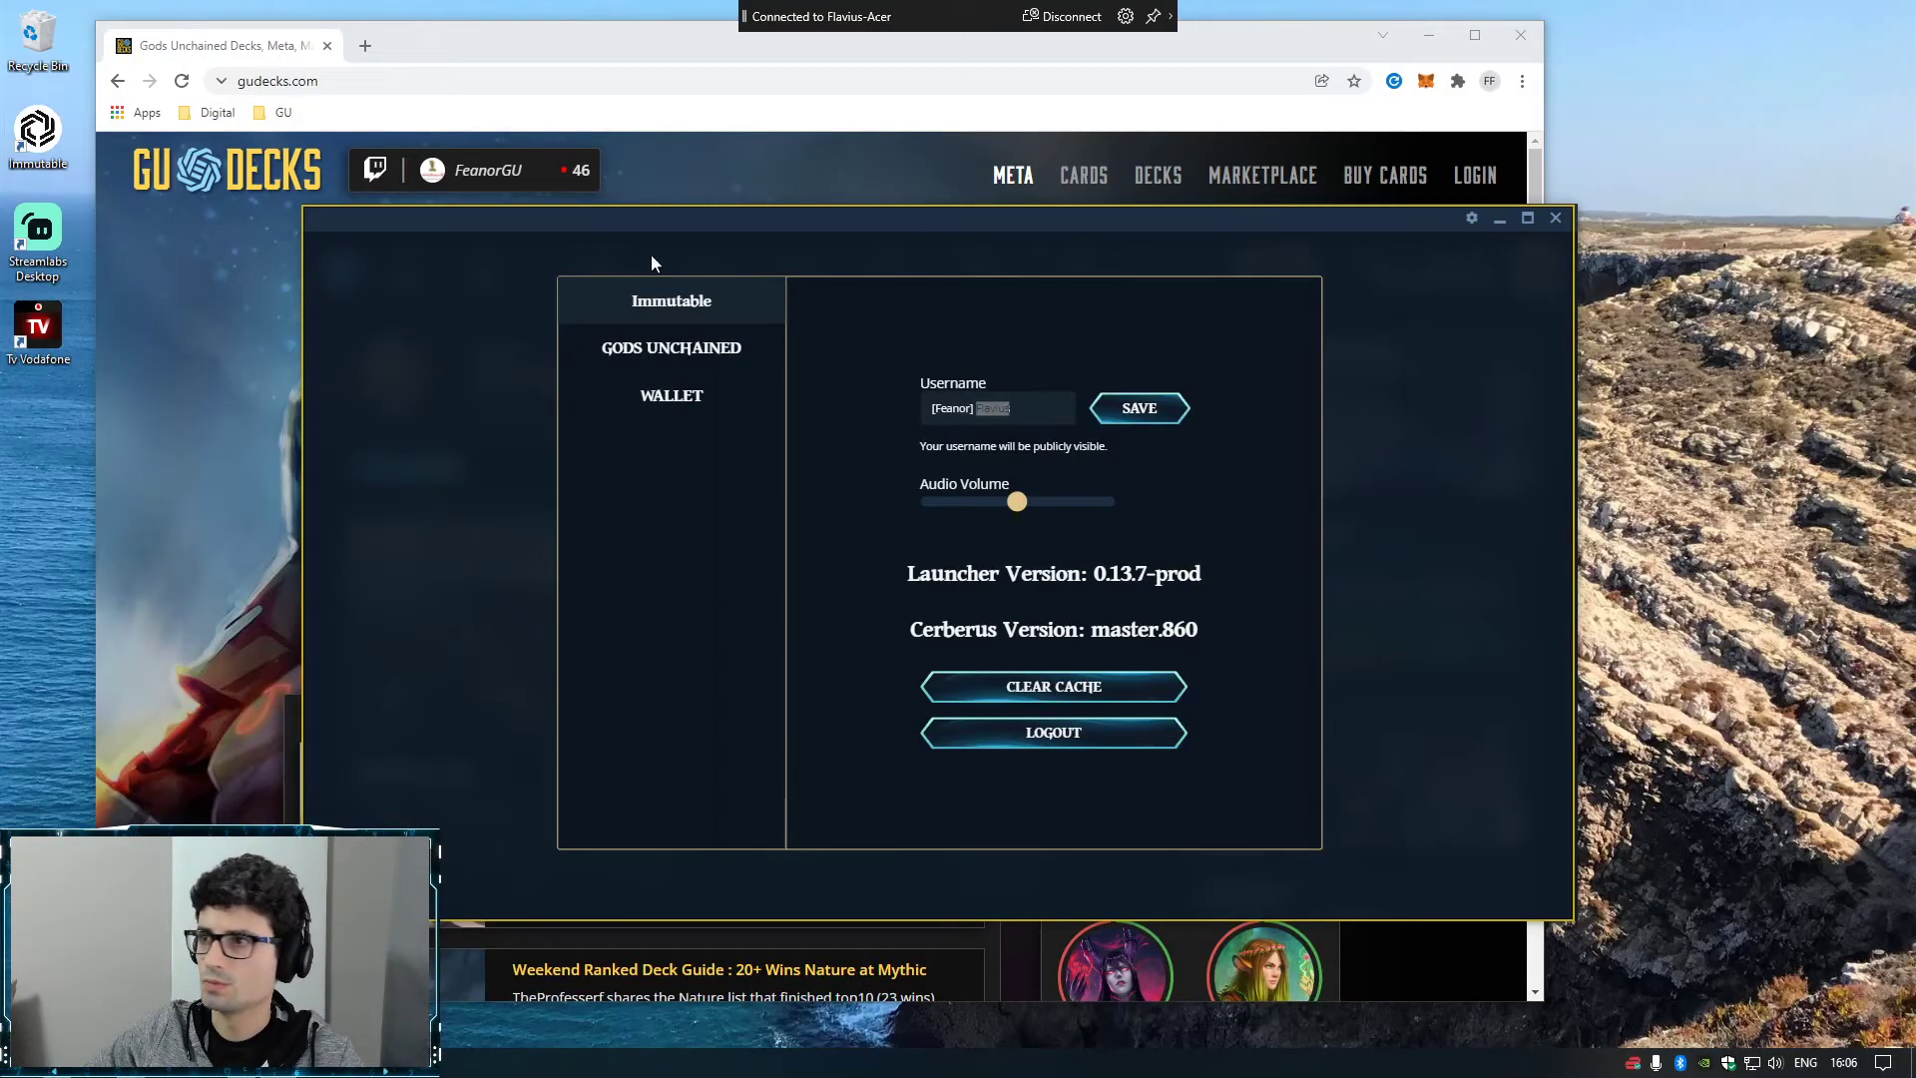
- In Chrome, go to GUDecks Meta, dismiss the welcome popup, and open Player Stats
{"action": "left_click", "coordinate": [1265, 34]}
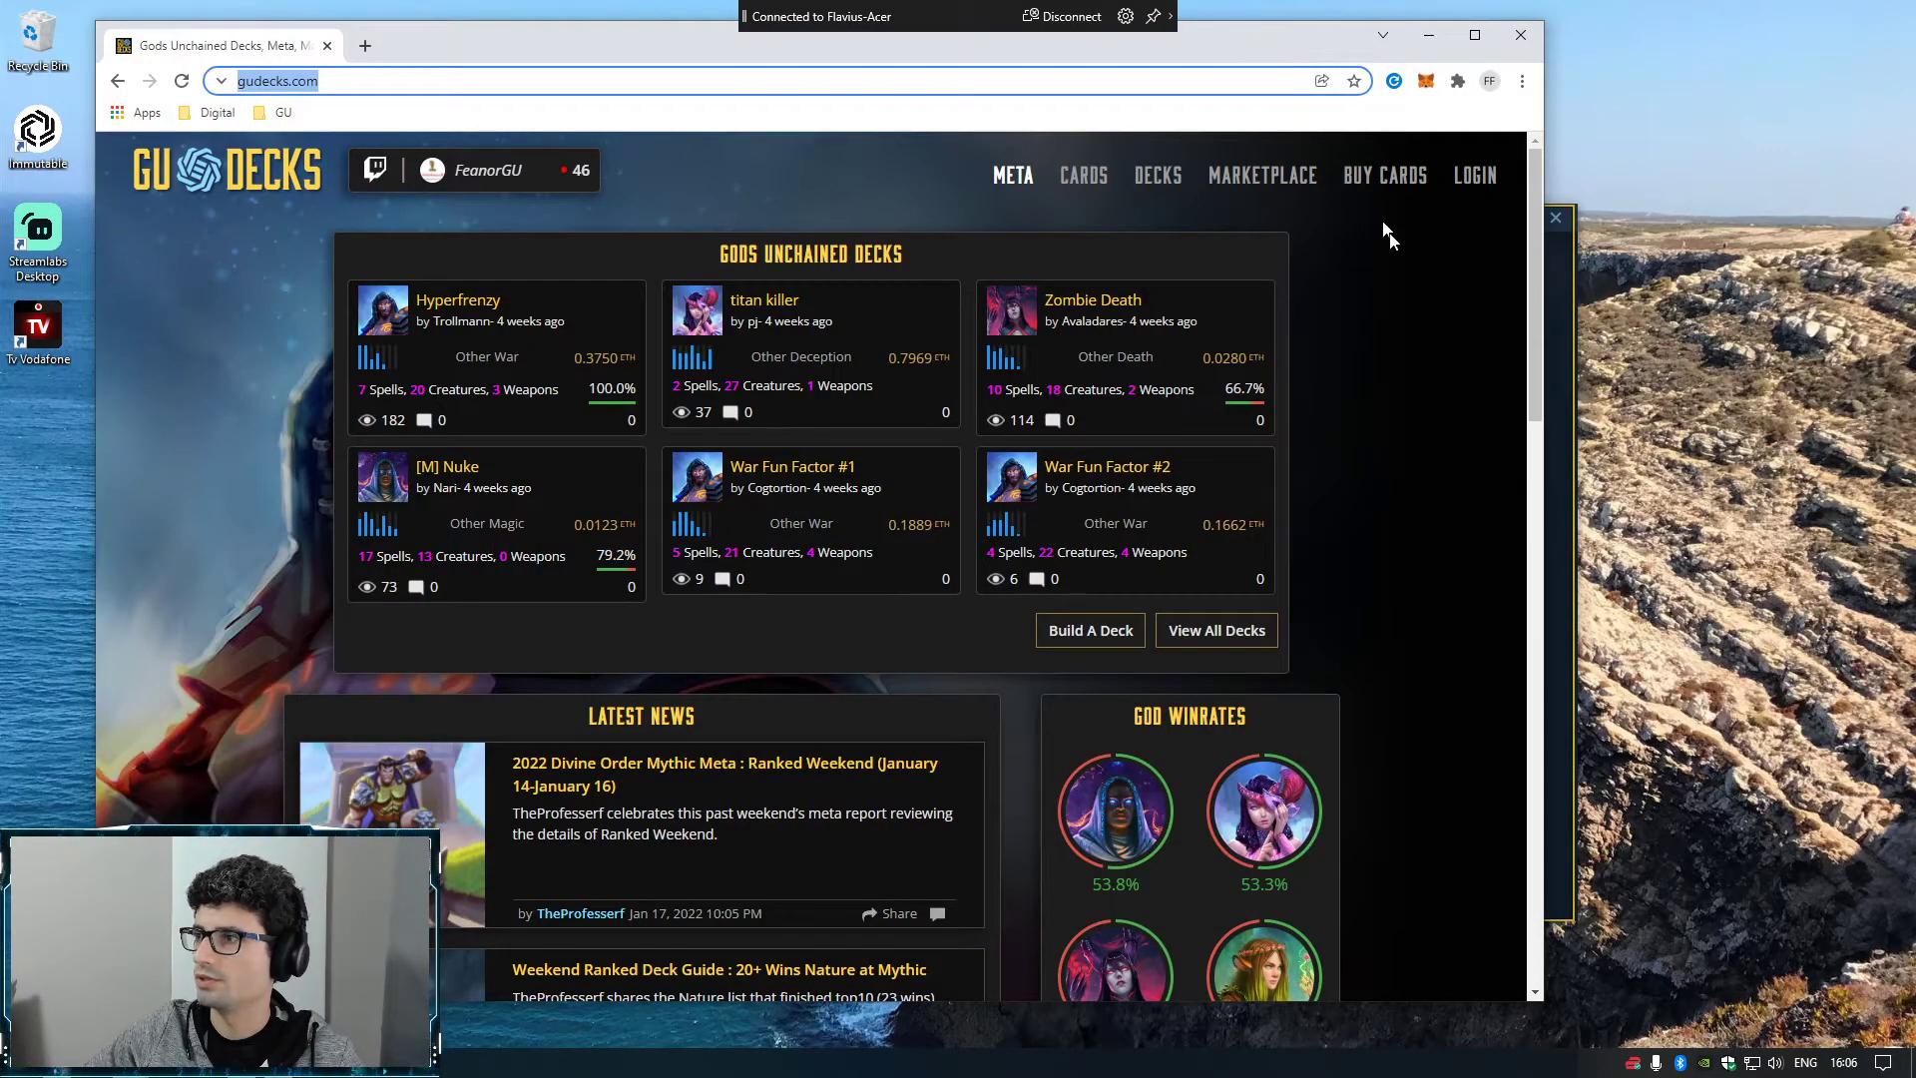
{"action": "left_click", "coordinate": [427, 80]}
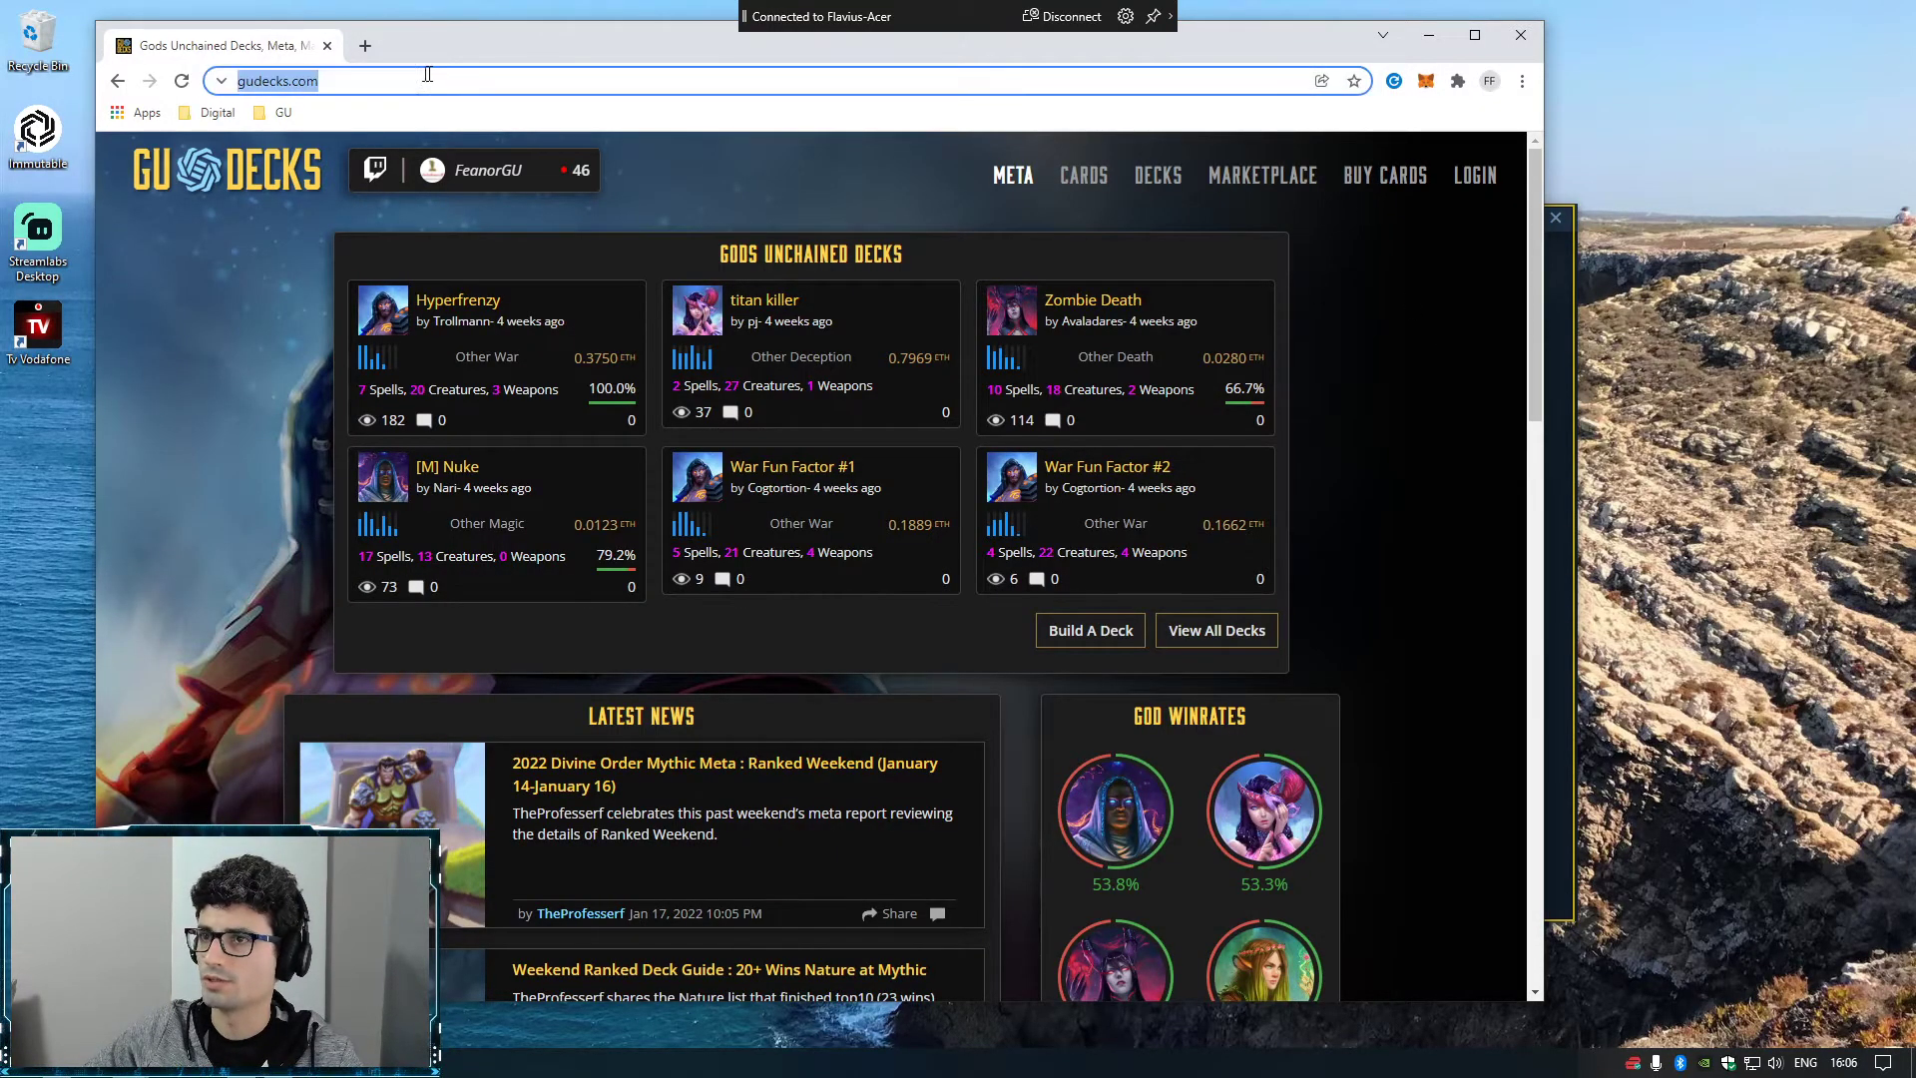
{"action": "left_click", "coordinate": [166, 319]}
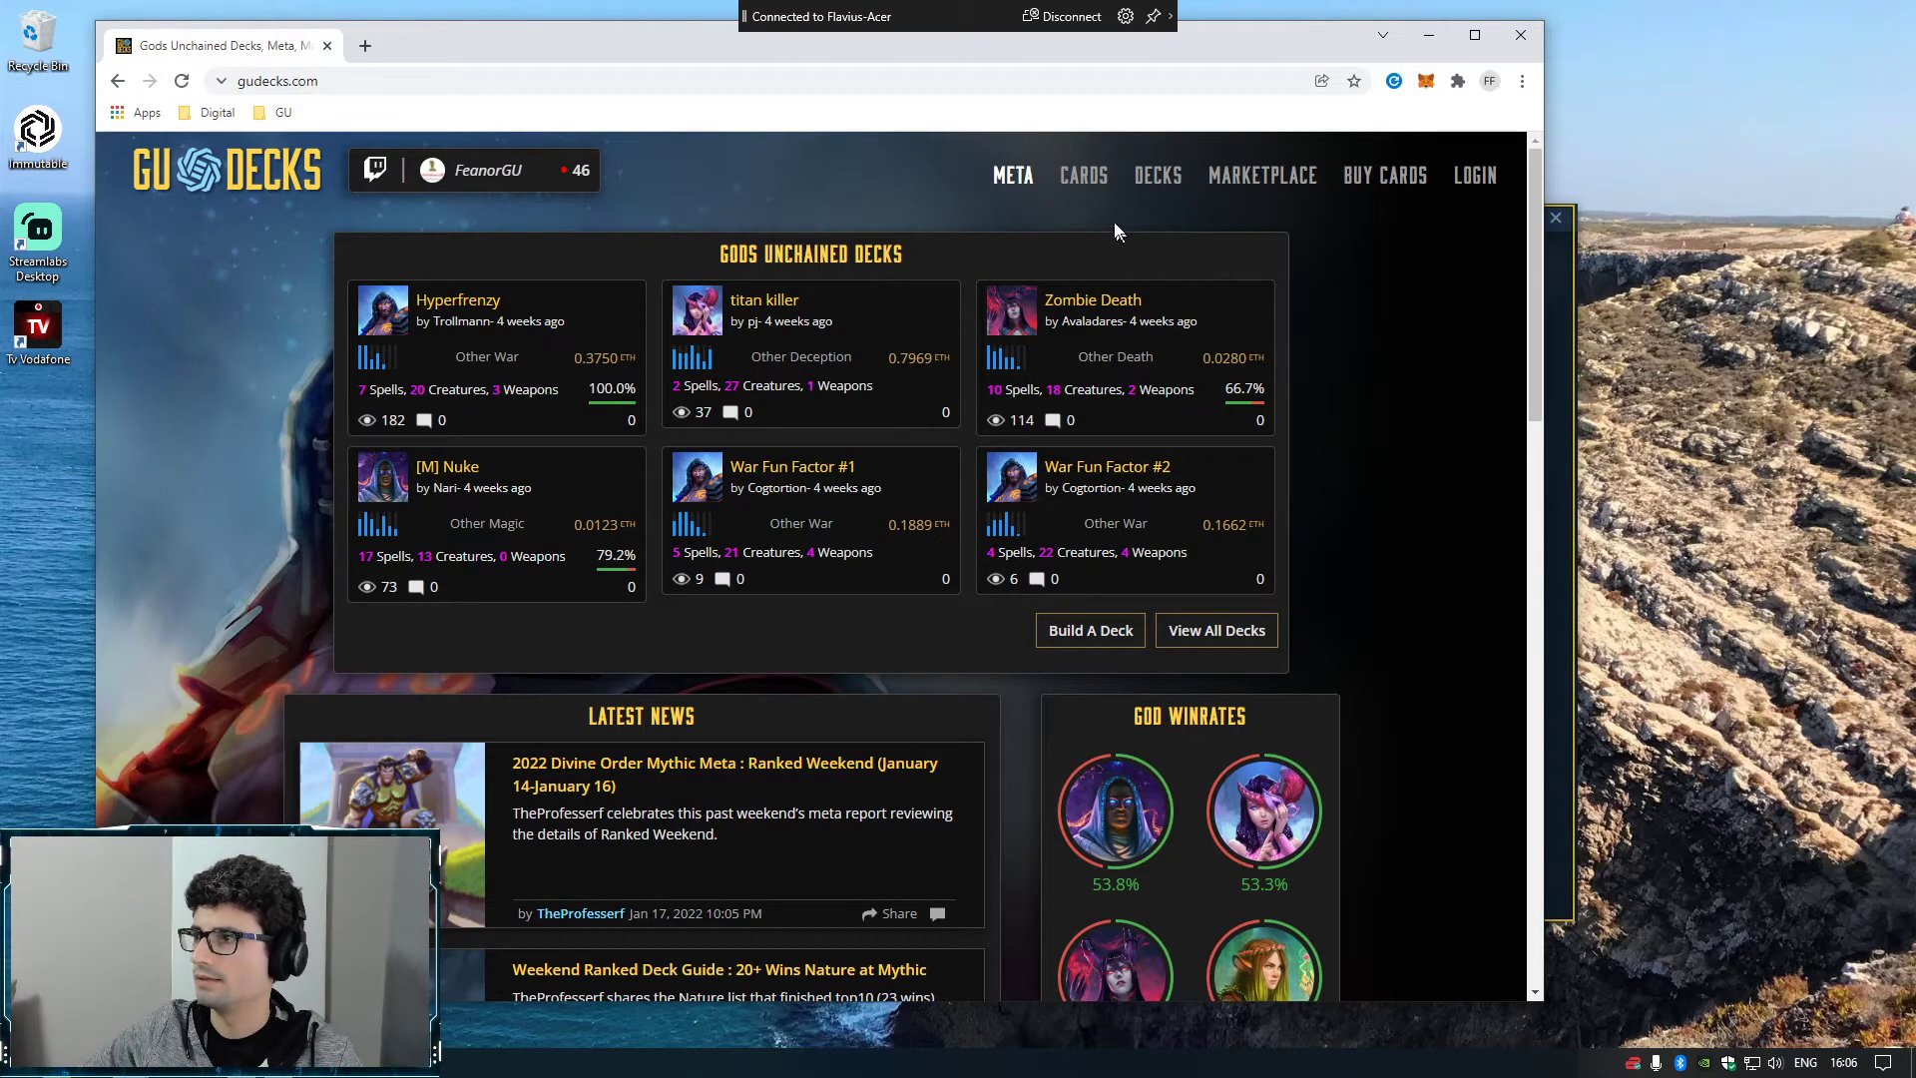
{"action": "left_click", "coordinate": [1019, 180]}
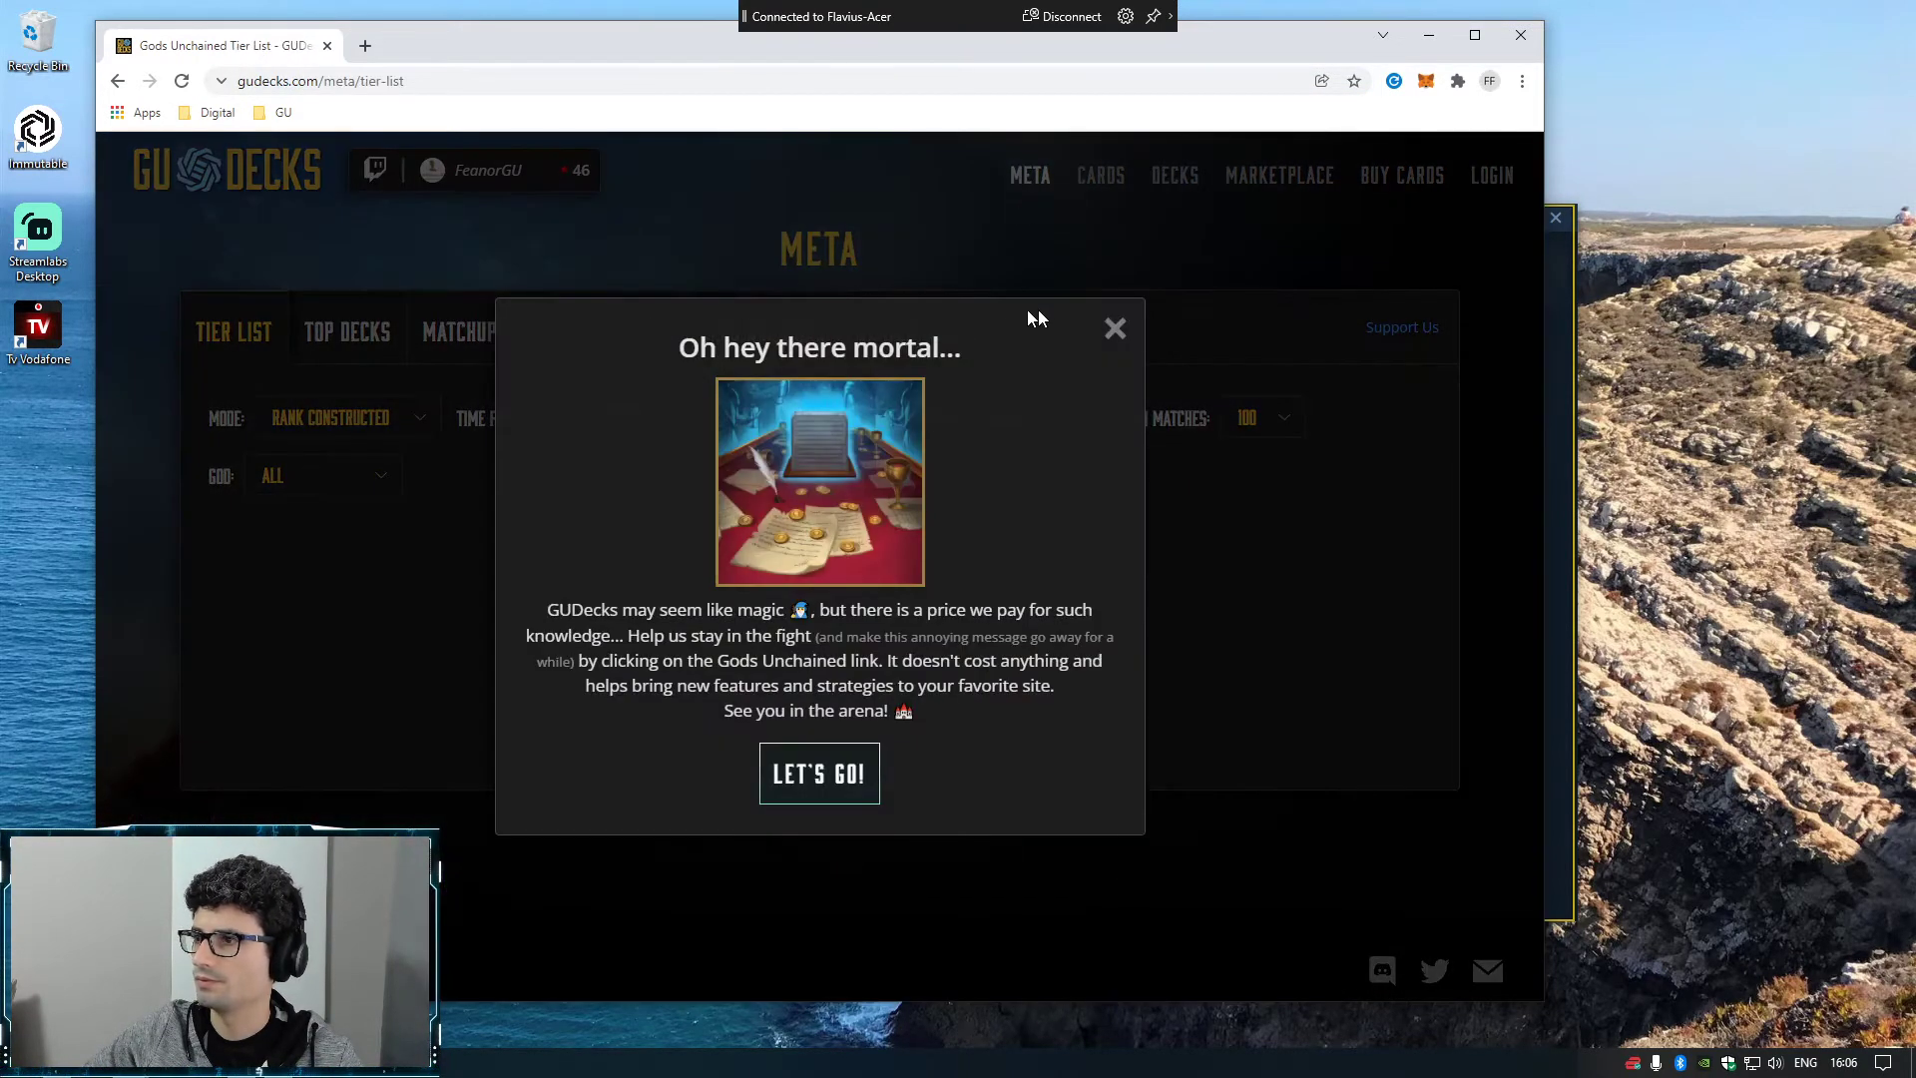
{"action": "left_click", "coordinate": [1109, 328]}
{"action": "left_click", "coordinate": [940, 332]}
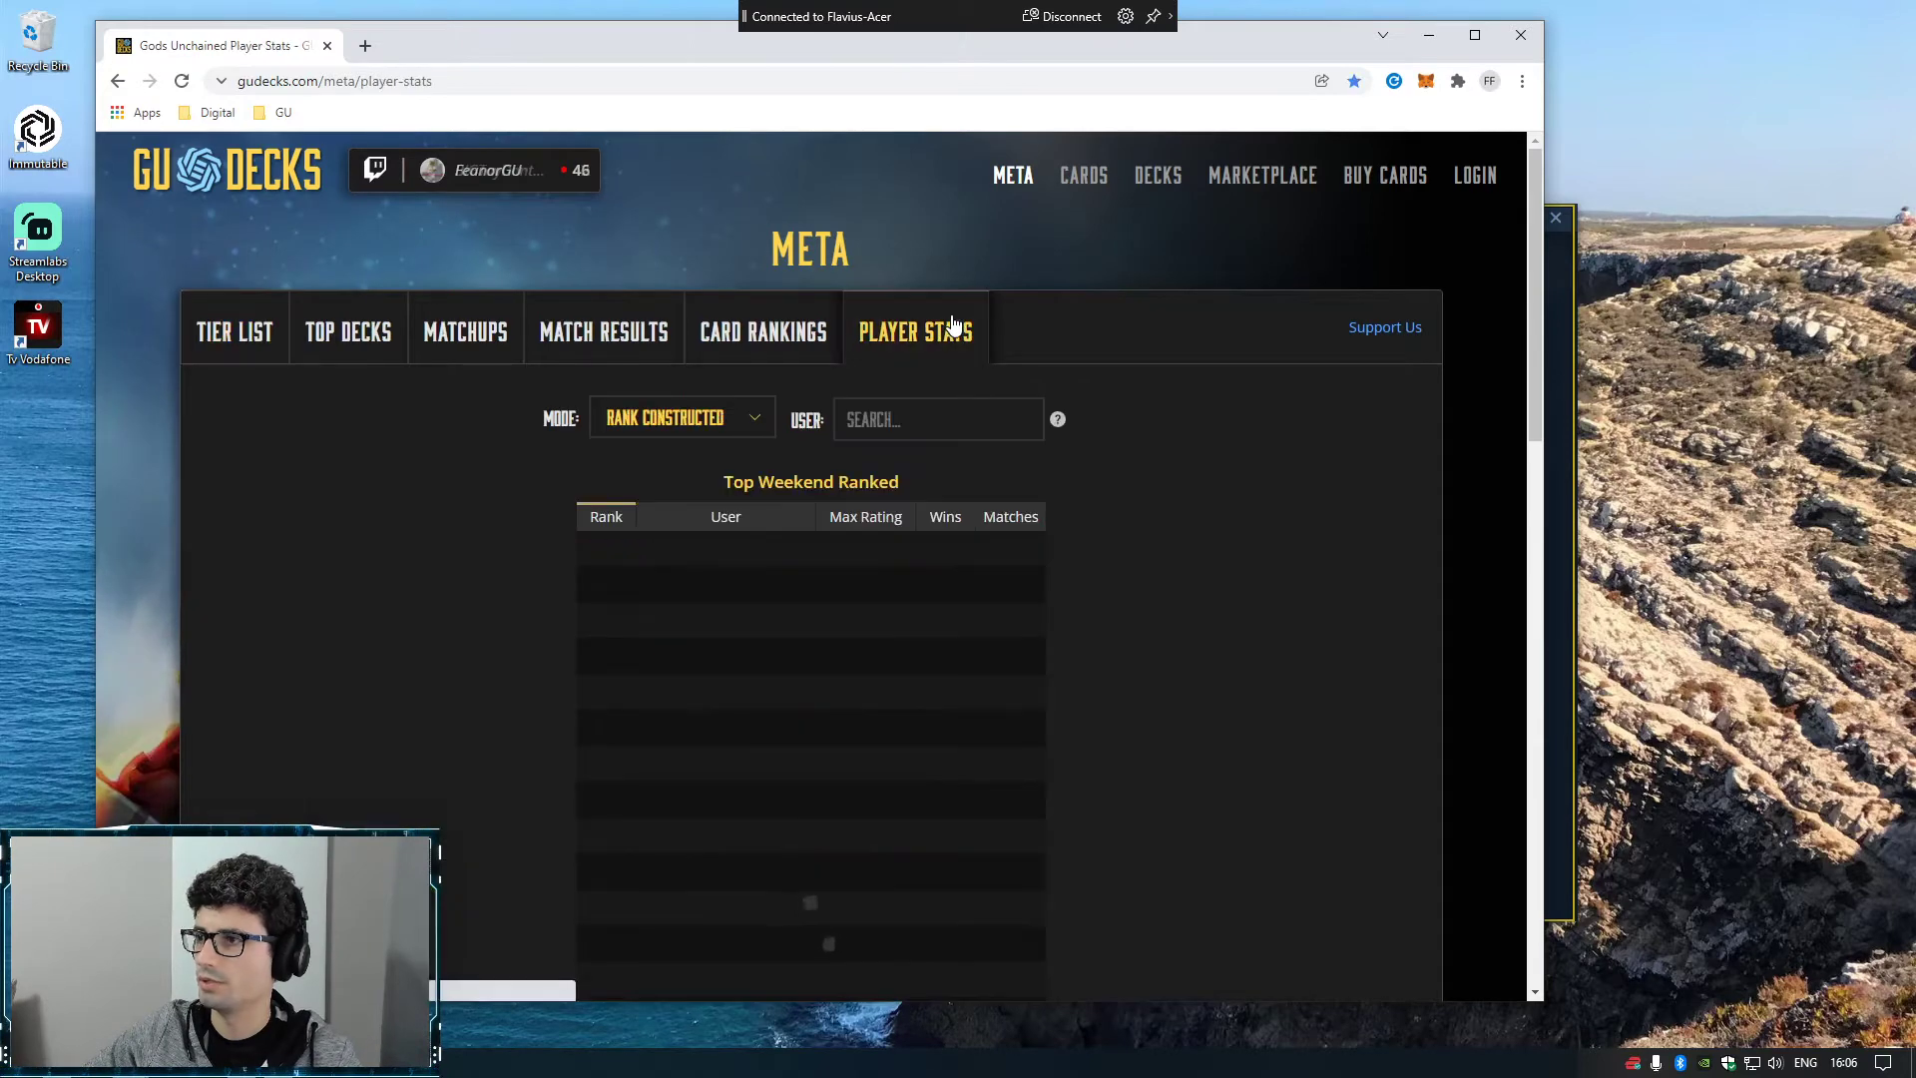
- Search the USER box for the player and open the matching suggestion's profile
{"action": "left_click", "coordinate": [949, 428]}
{"action": "type", "text": "FLAVIUS"}
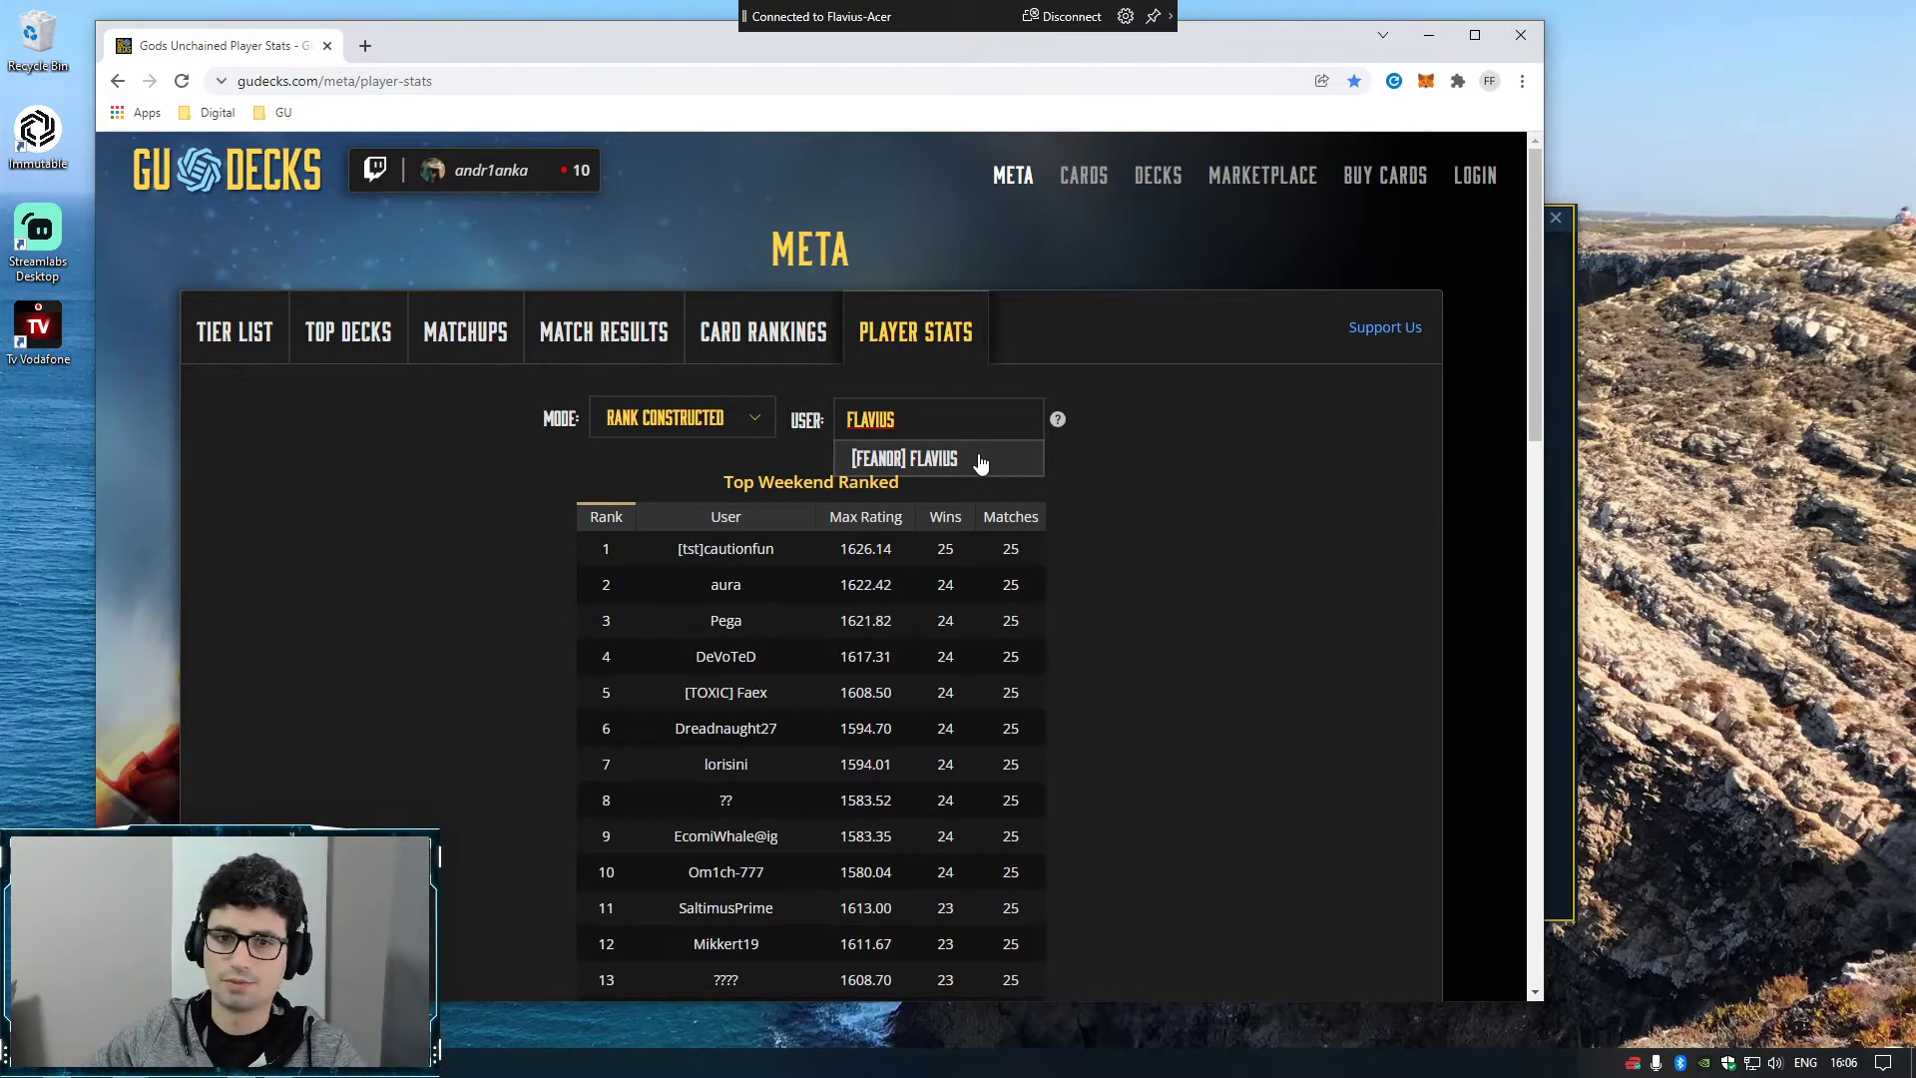
{"action": "left_click", "coordinate": [981, 460]}
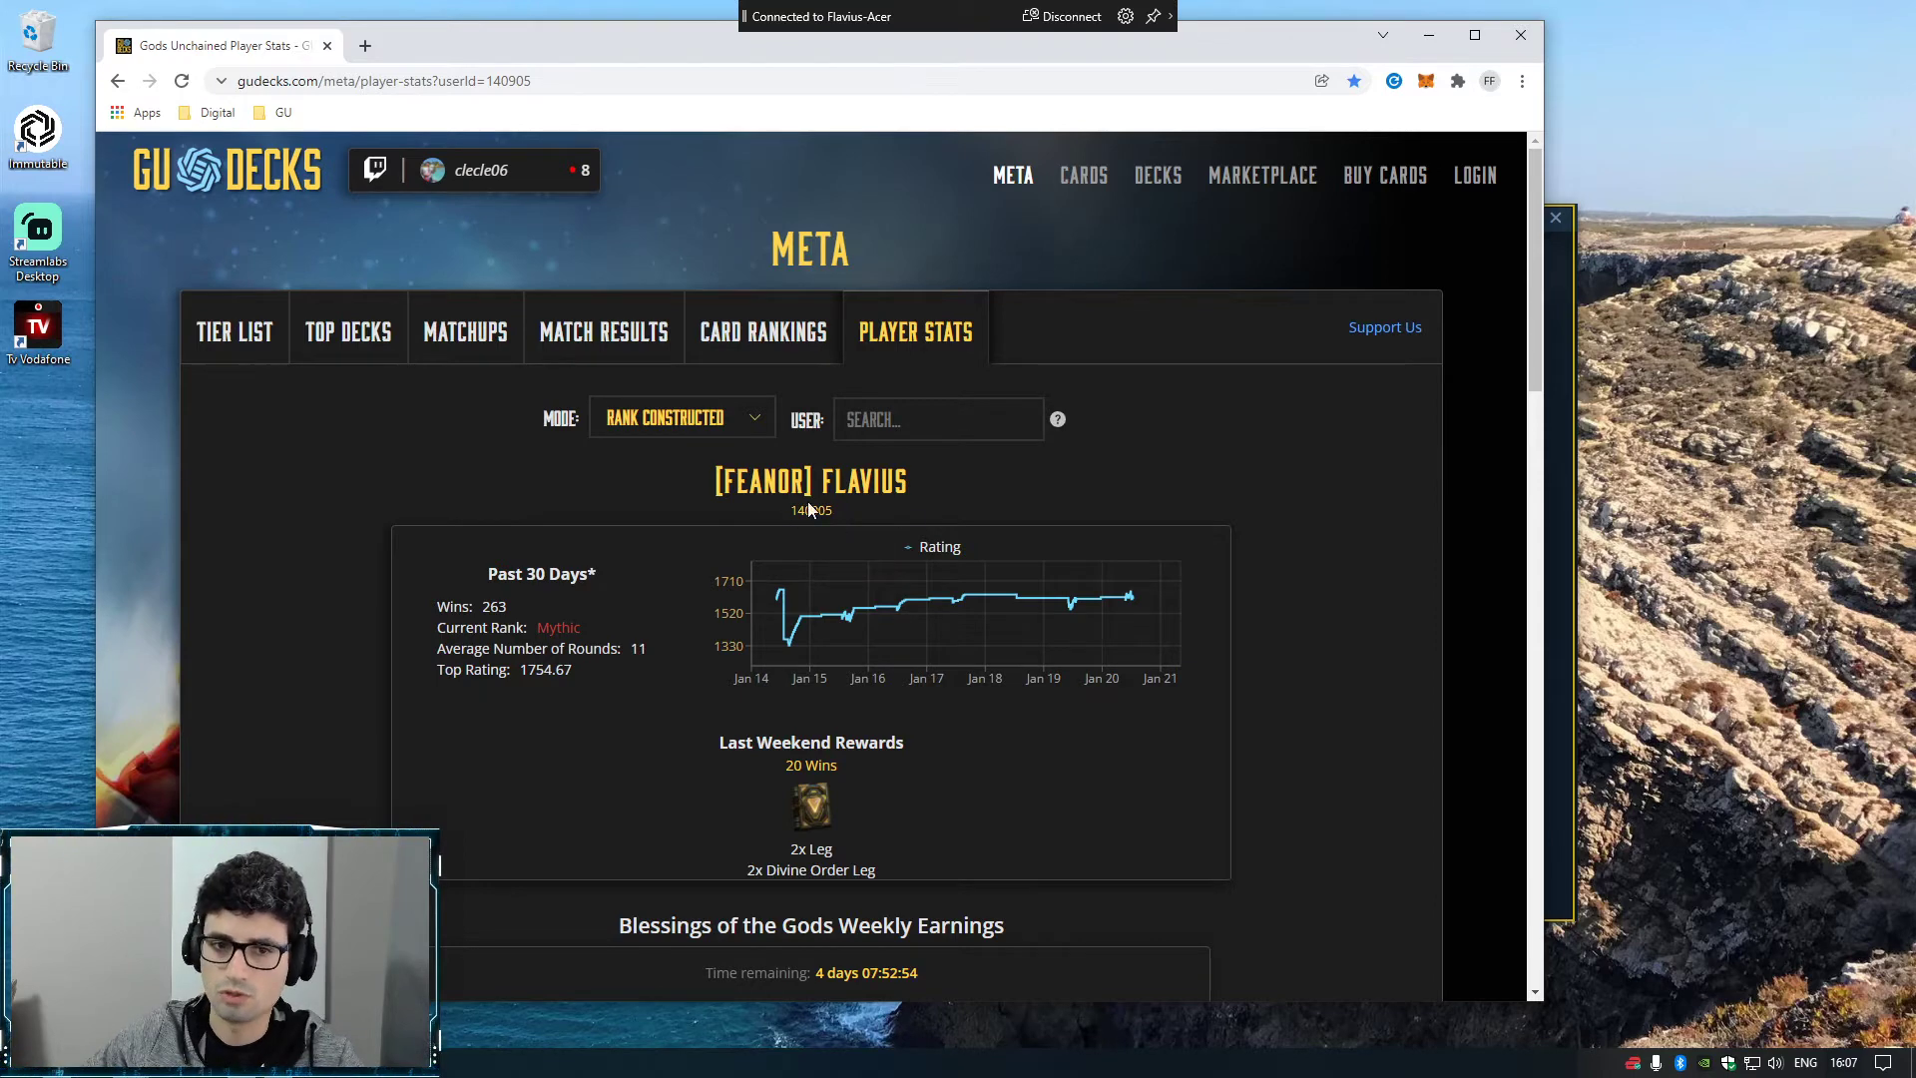
{"action": "left_click", "coordinate": [1562, 432]}
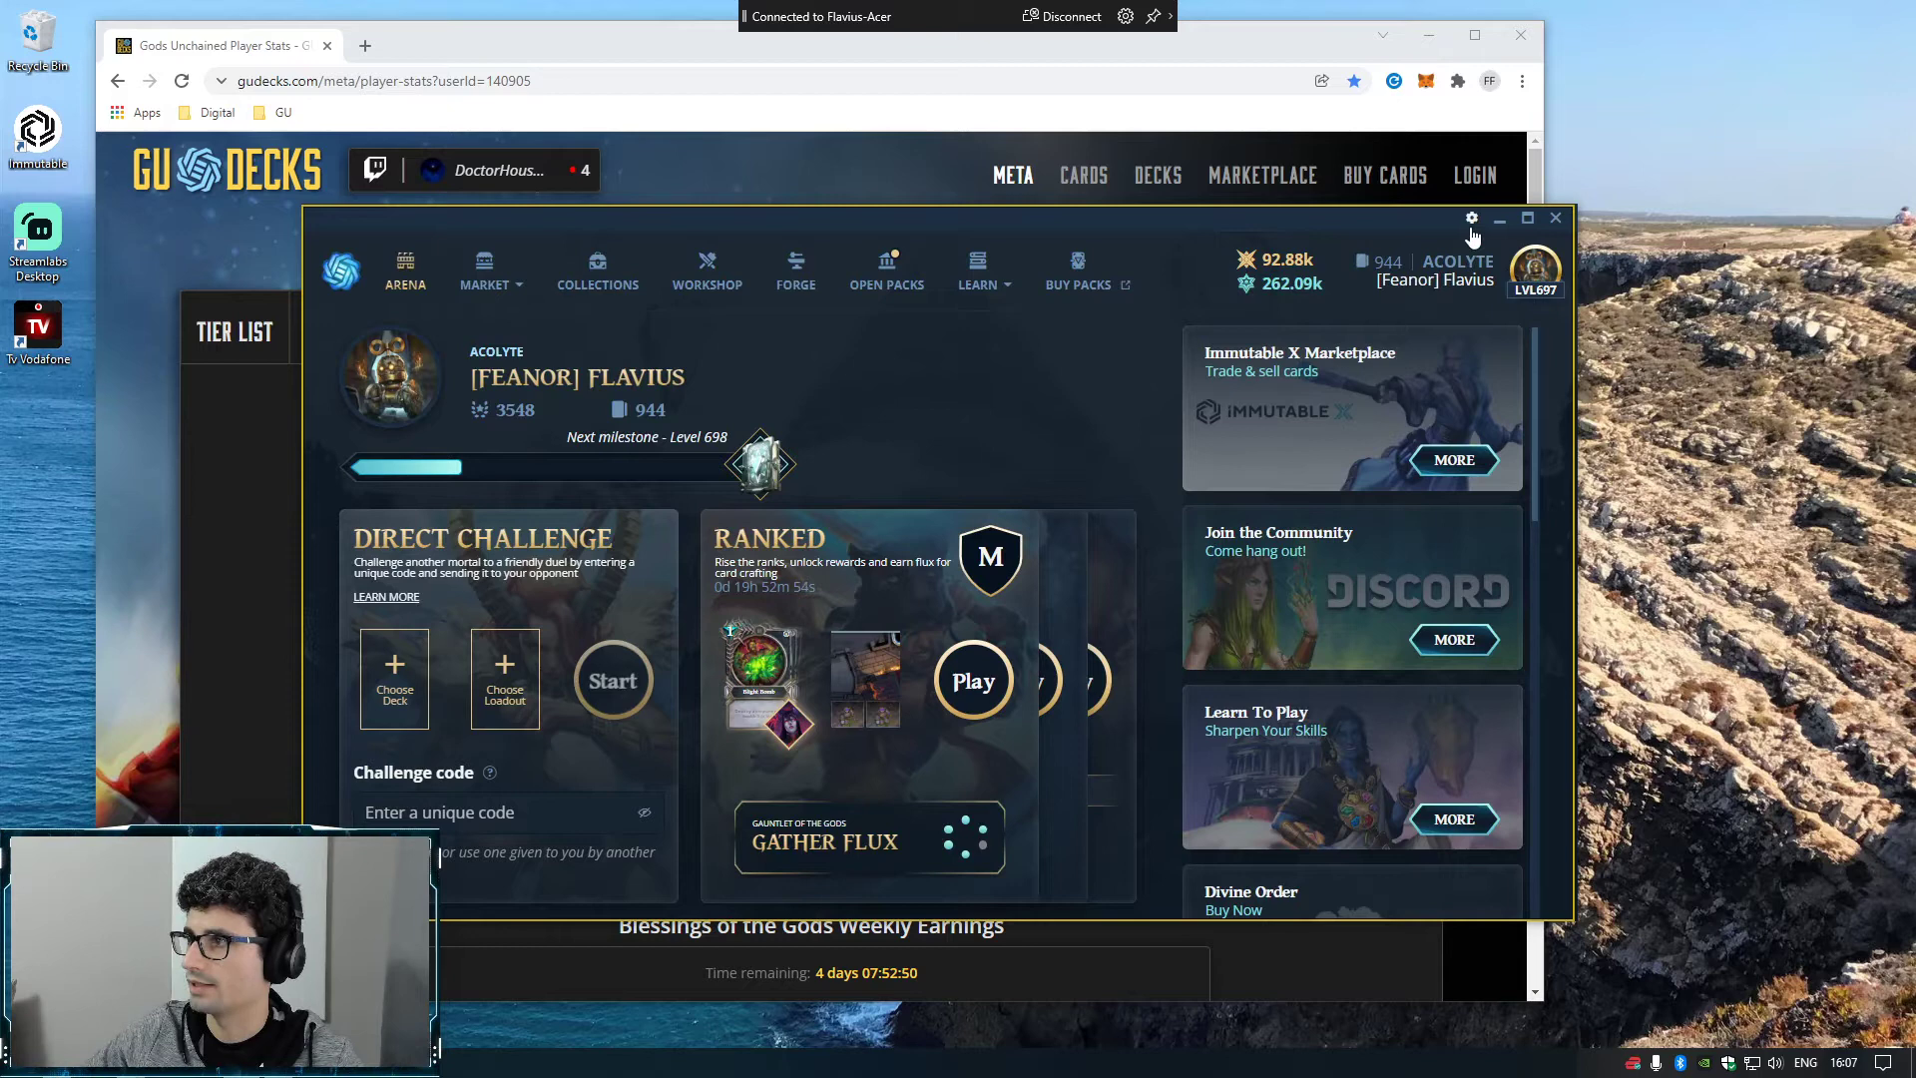
{"action": "left_click", "coordinate": [1473, 221]}
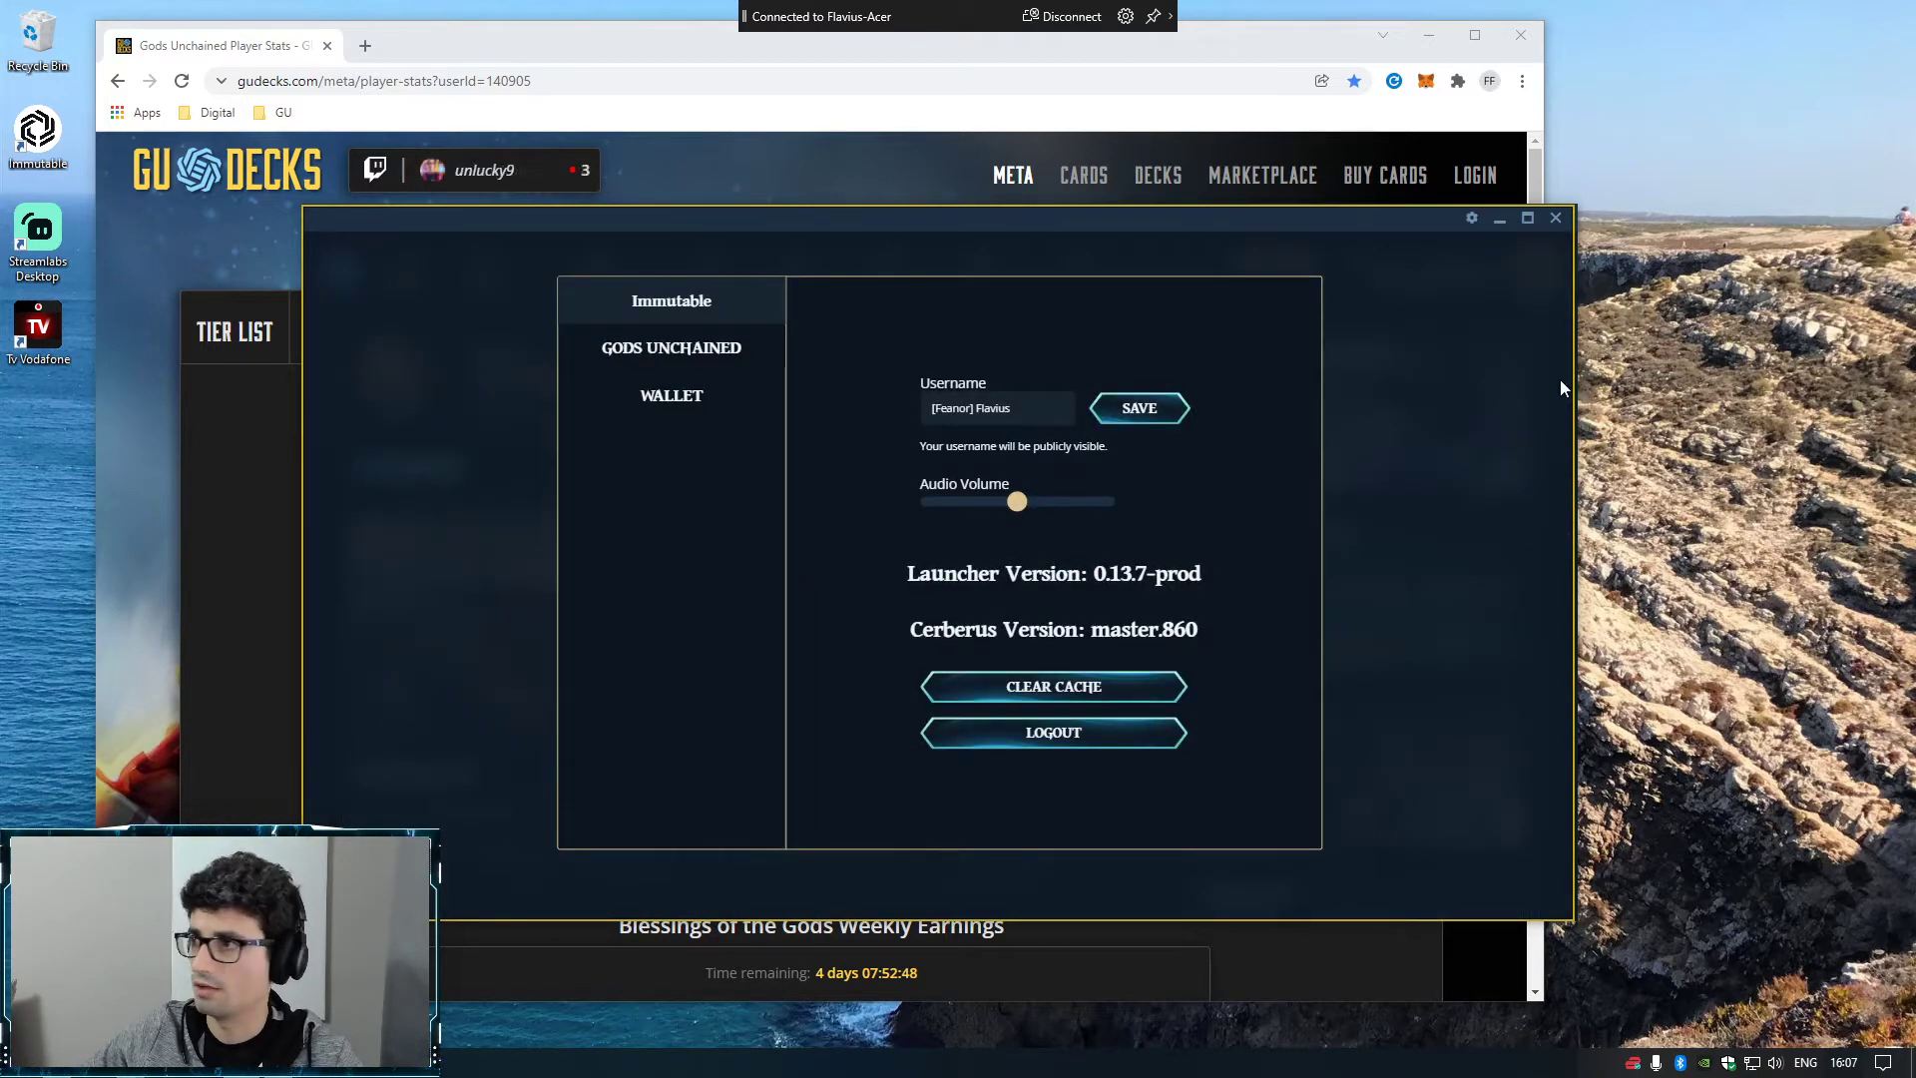
{"action": "left_click", "coordinate": [1470, 391]}
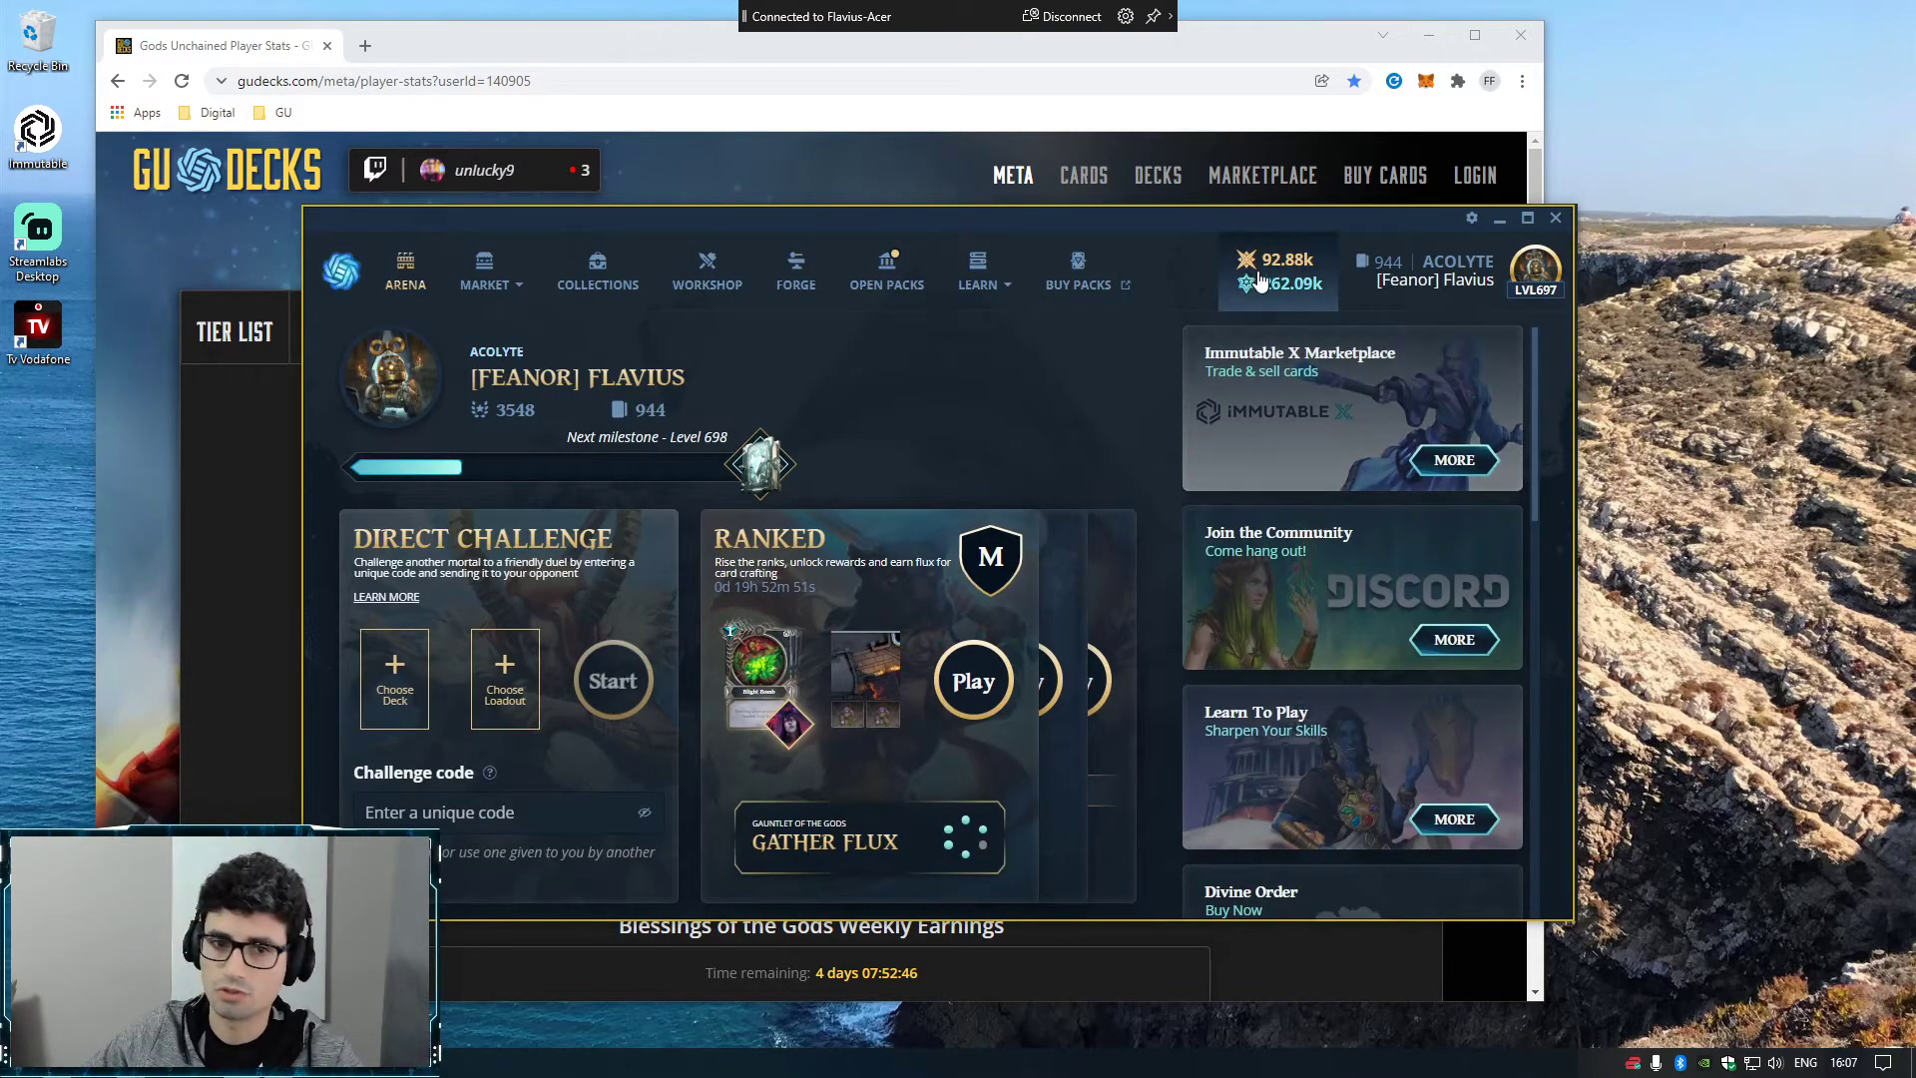
{"action": "left_click", "coordinate": [1186, 44]}
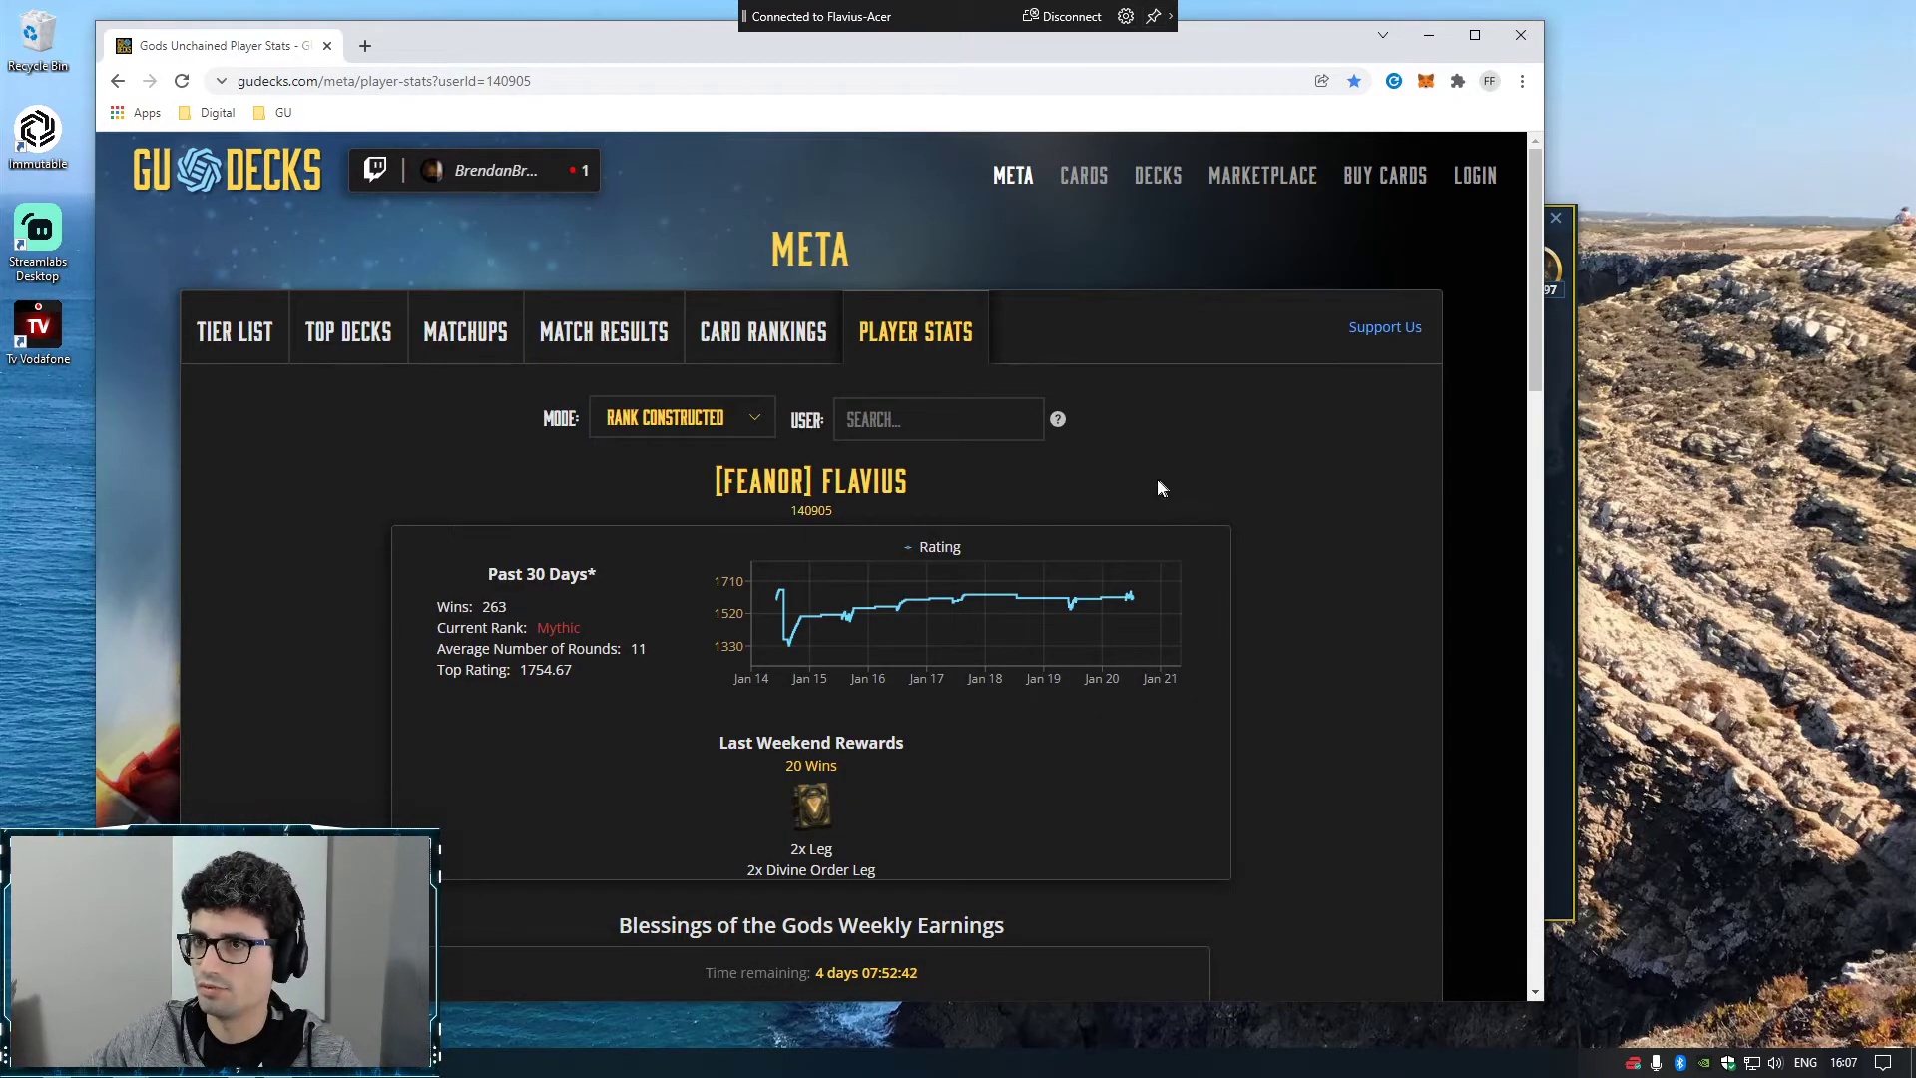
{"action": "scroll", "coordinate": [1152, 484], "scroll_direction": "down", "scroll_amount": 1}
{"action": "scroll", "coordinate": [1152, 484], "scroll_direction": "down", "scroll_amount": 2}
{"action": "scroll", "coordinate": [1151, 483], "scroll_direction": "up", "scroll_amount": 4}
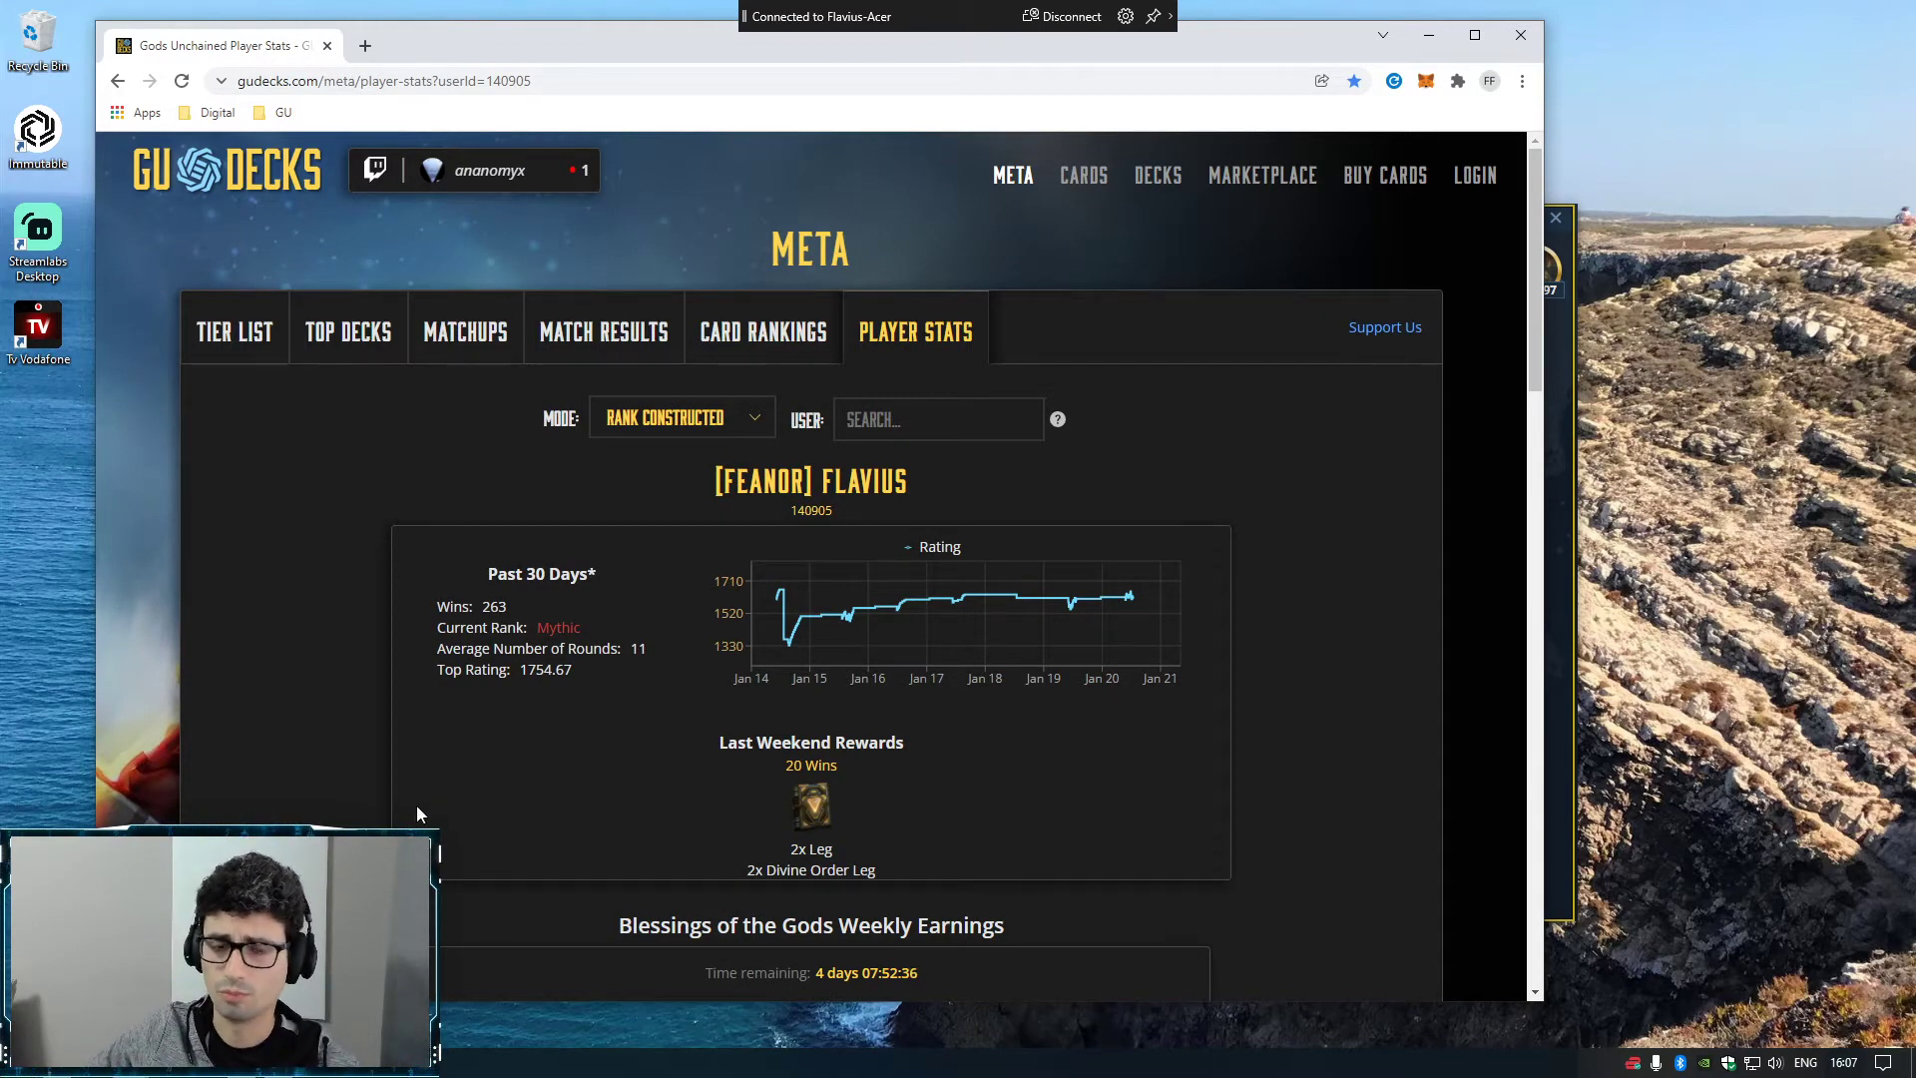
- Browse from This PC to C:\Users\ and the user's home folder, showing the View ribbon
{"action": "key", "text": "super+e"}
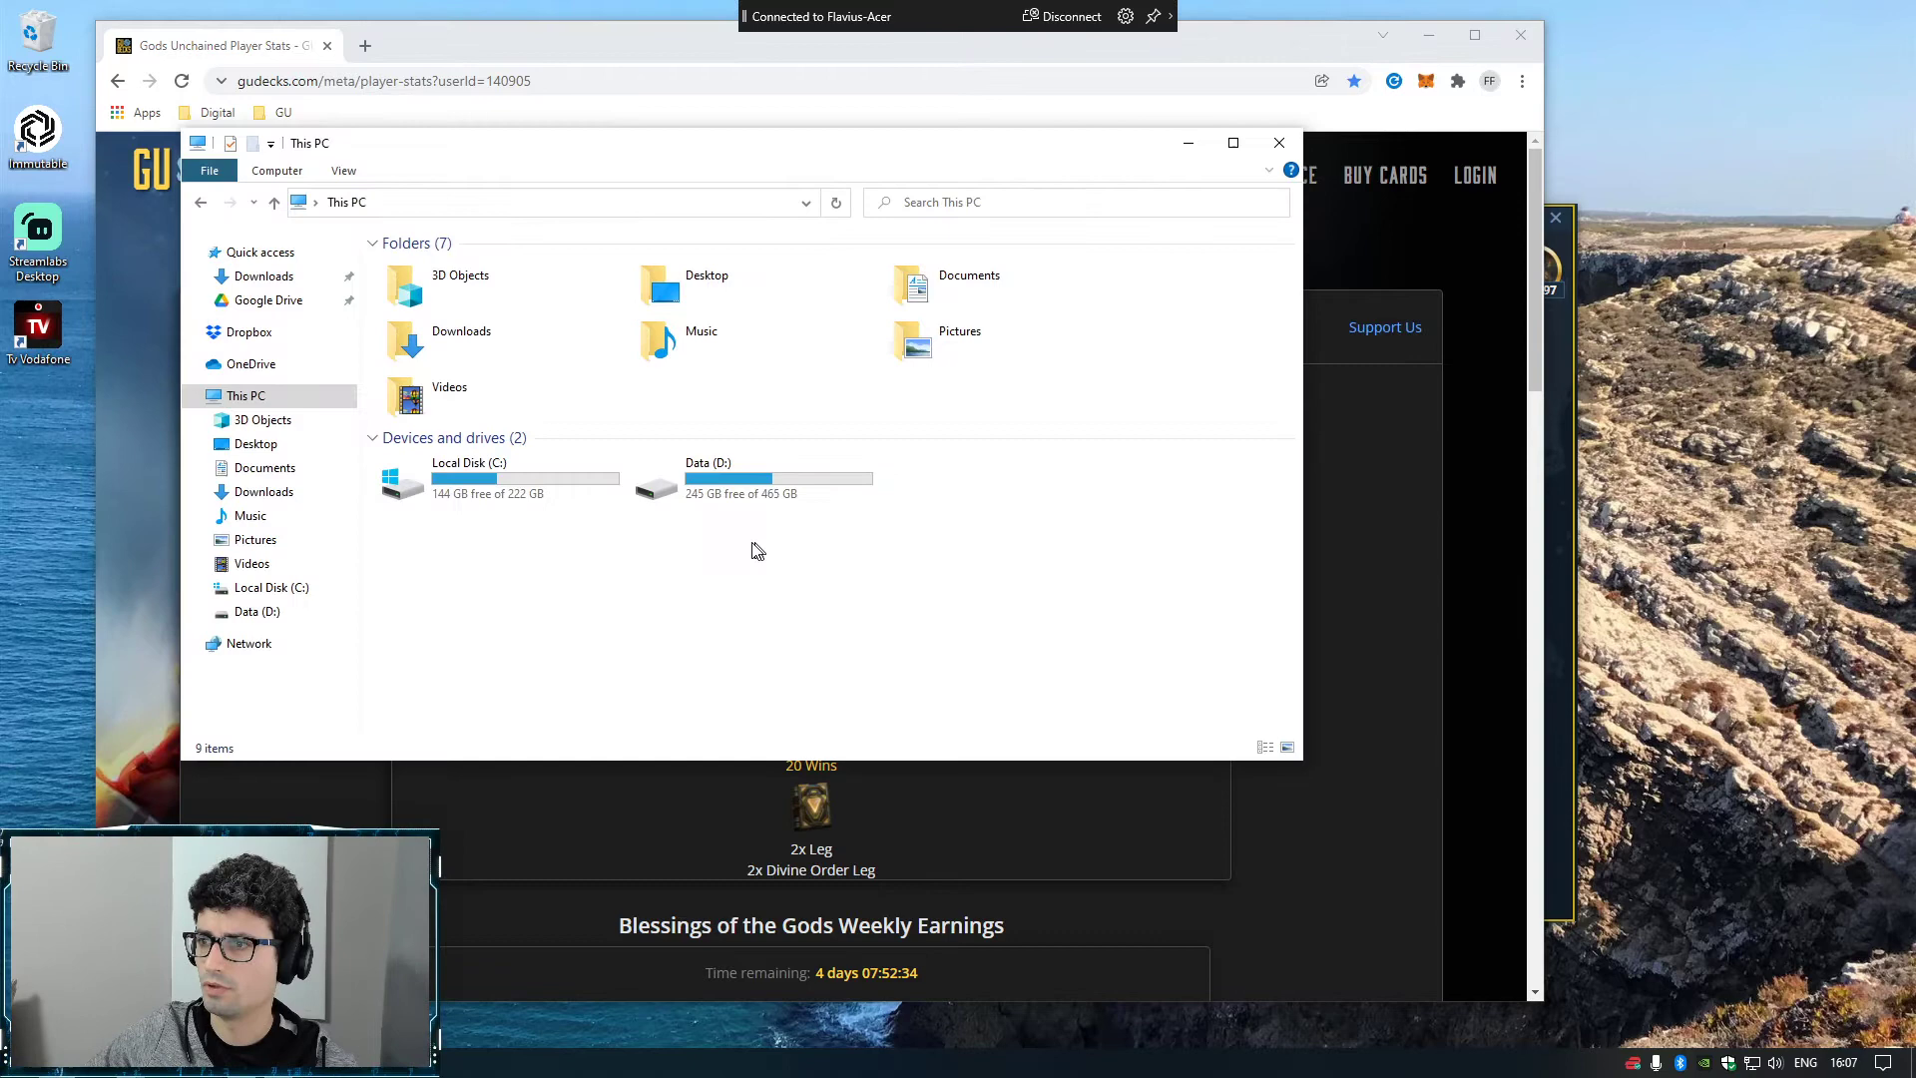
{"action": "left_click", "coordinate": [480, 487]}
{"action": "double_click", "coordinate": [480, 487]}
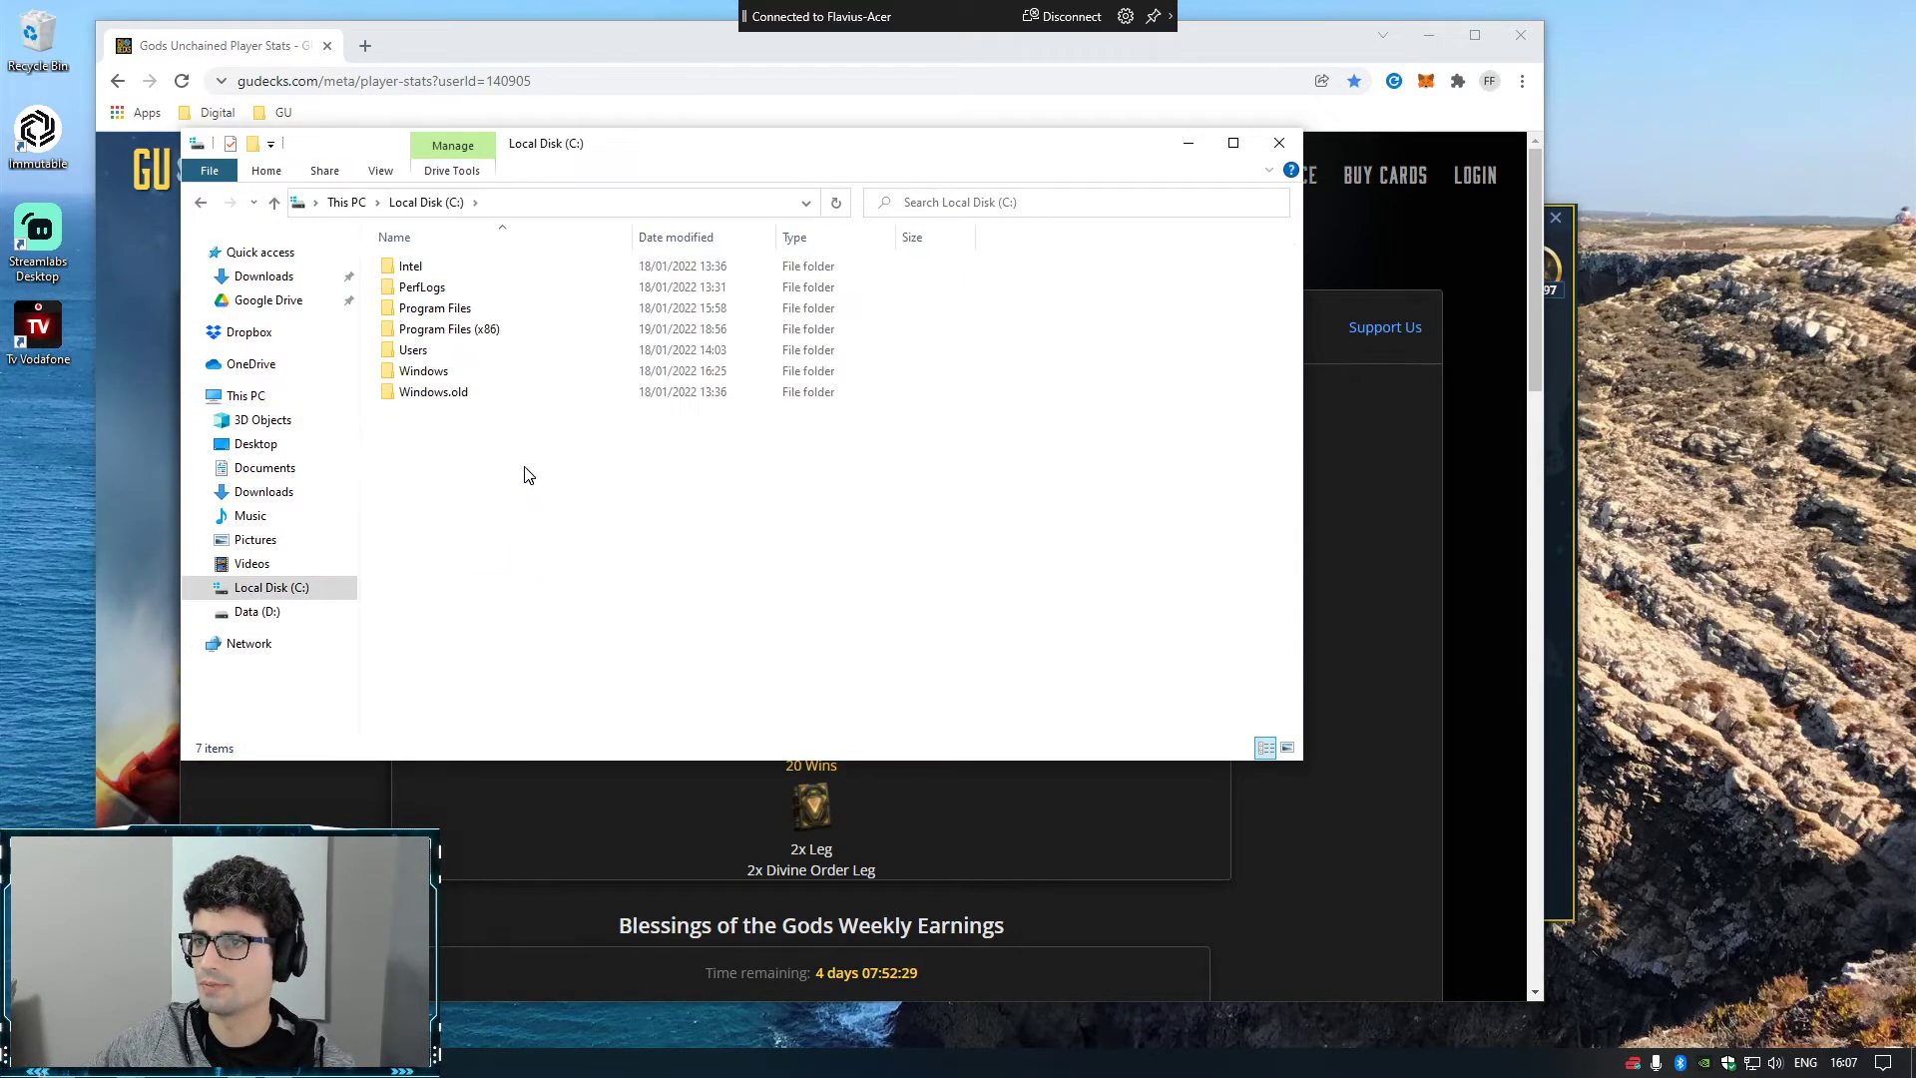
{"action": "double_click", "coordinate": [454, 352]}
{"action": "left_click", "coordinate": [434, 270]}
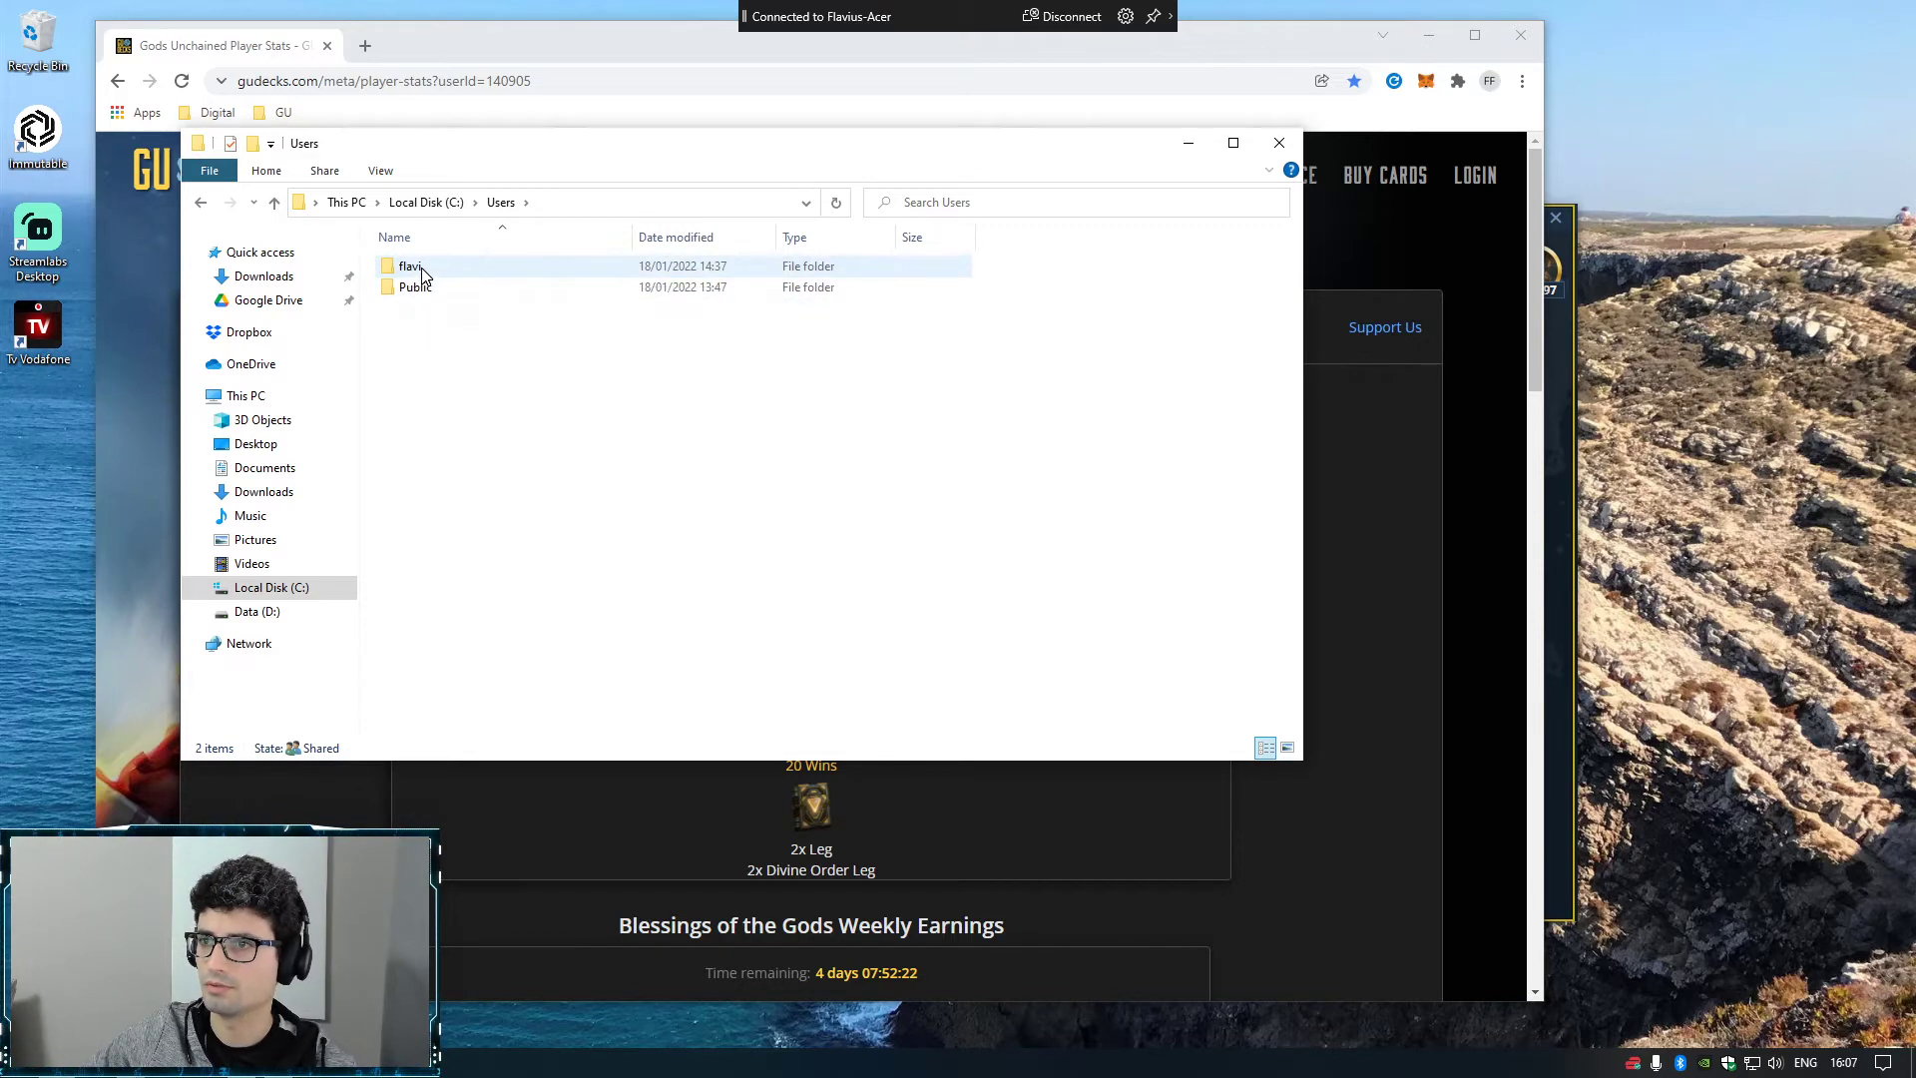
{"action": "double_click", "coordinate": [410, 268]}
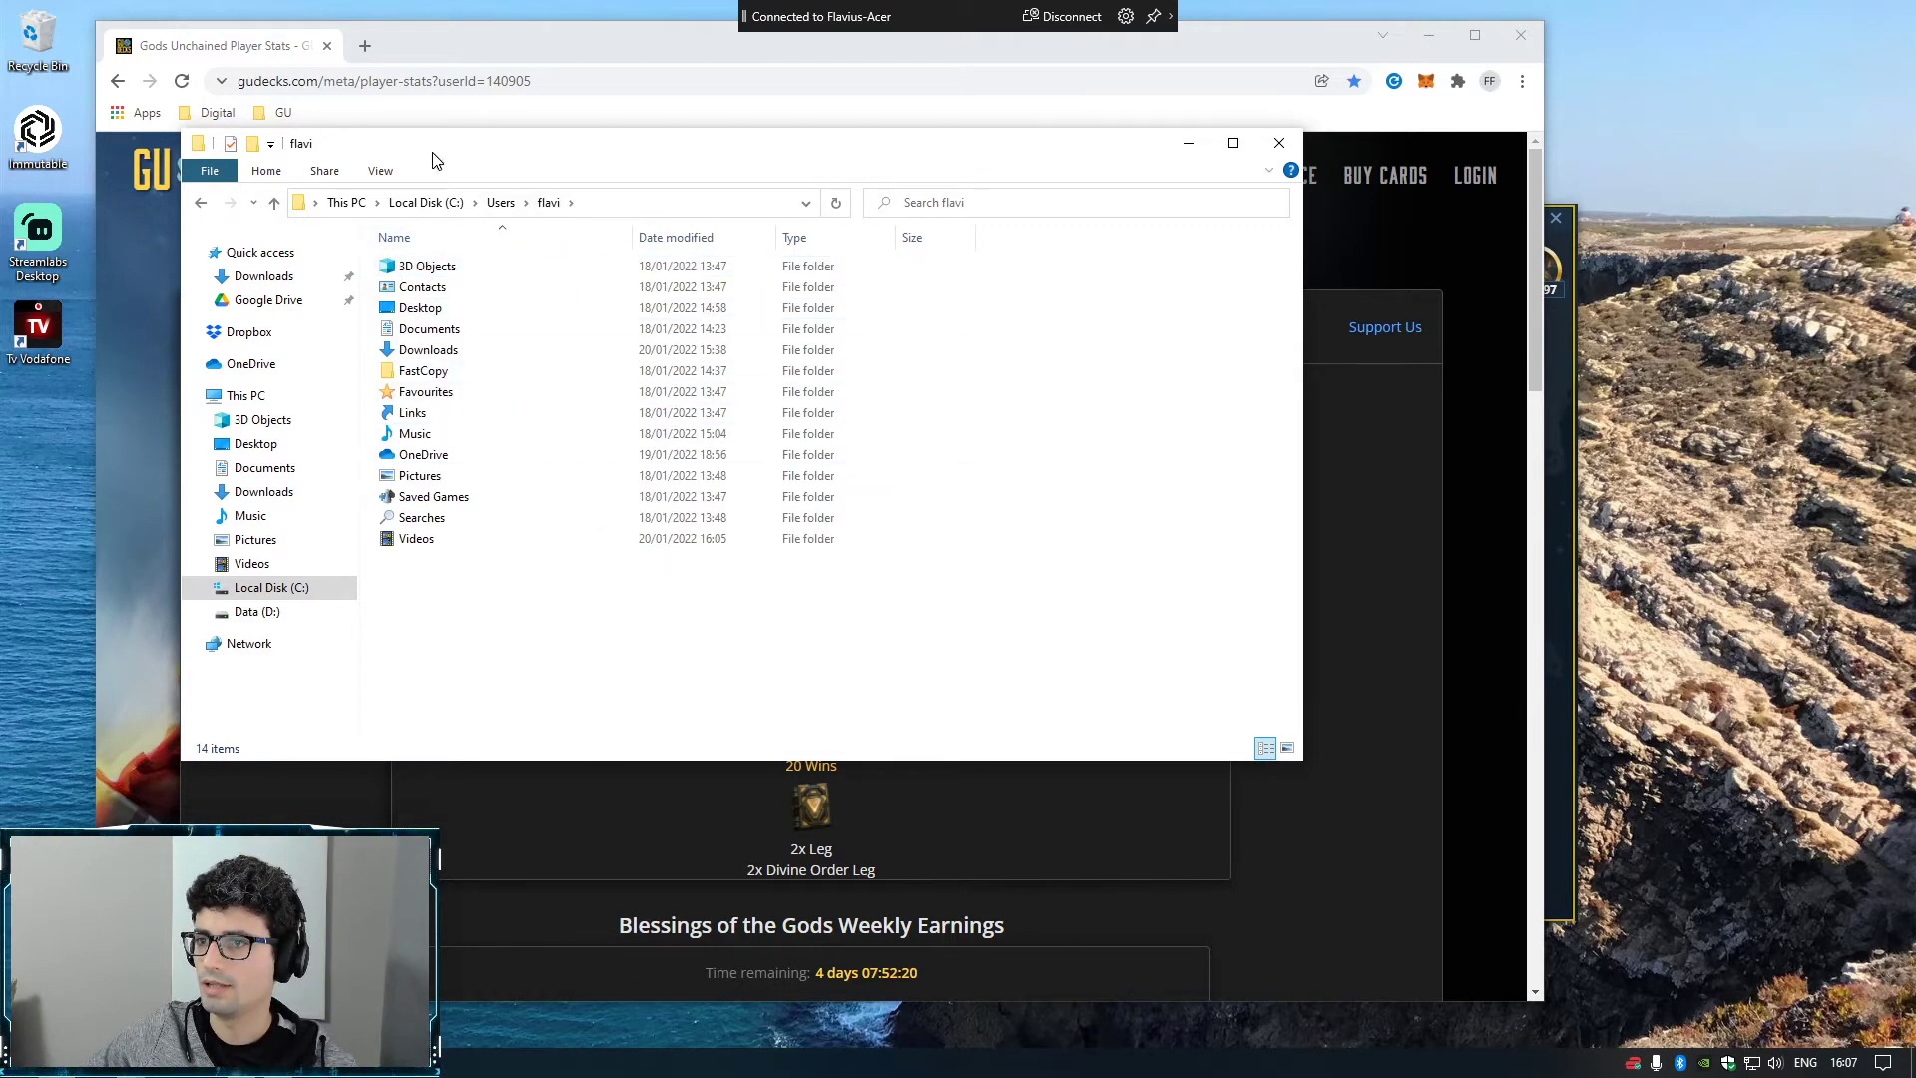
{"action": "left_click", "coordinate": [381, 171]}
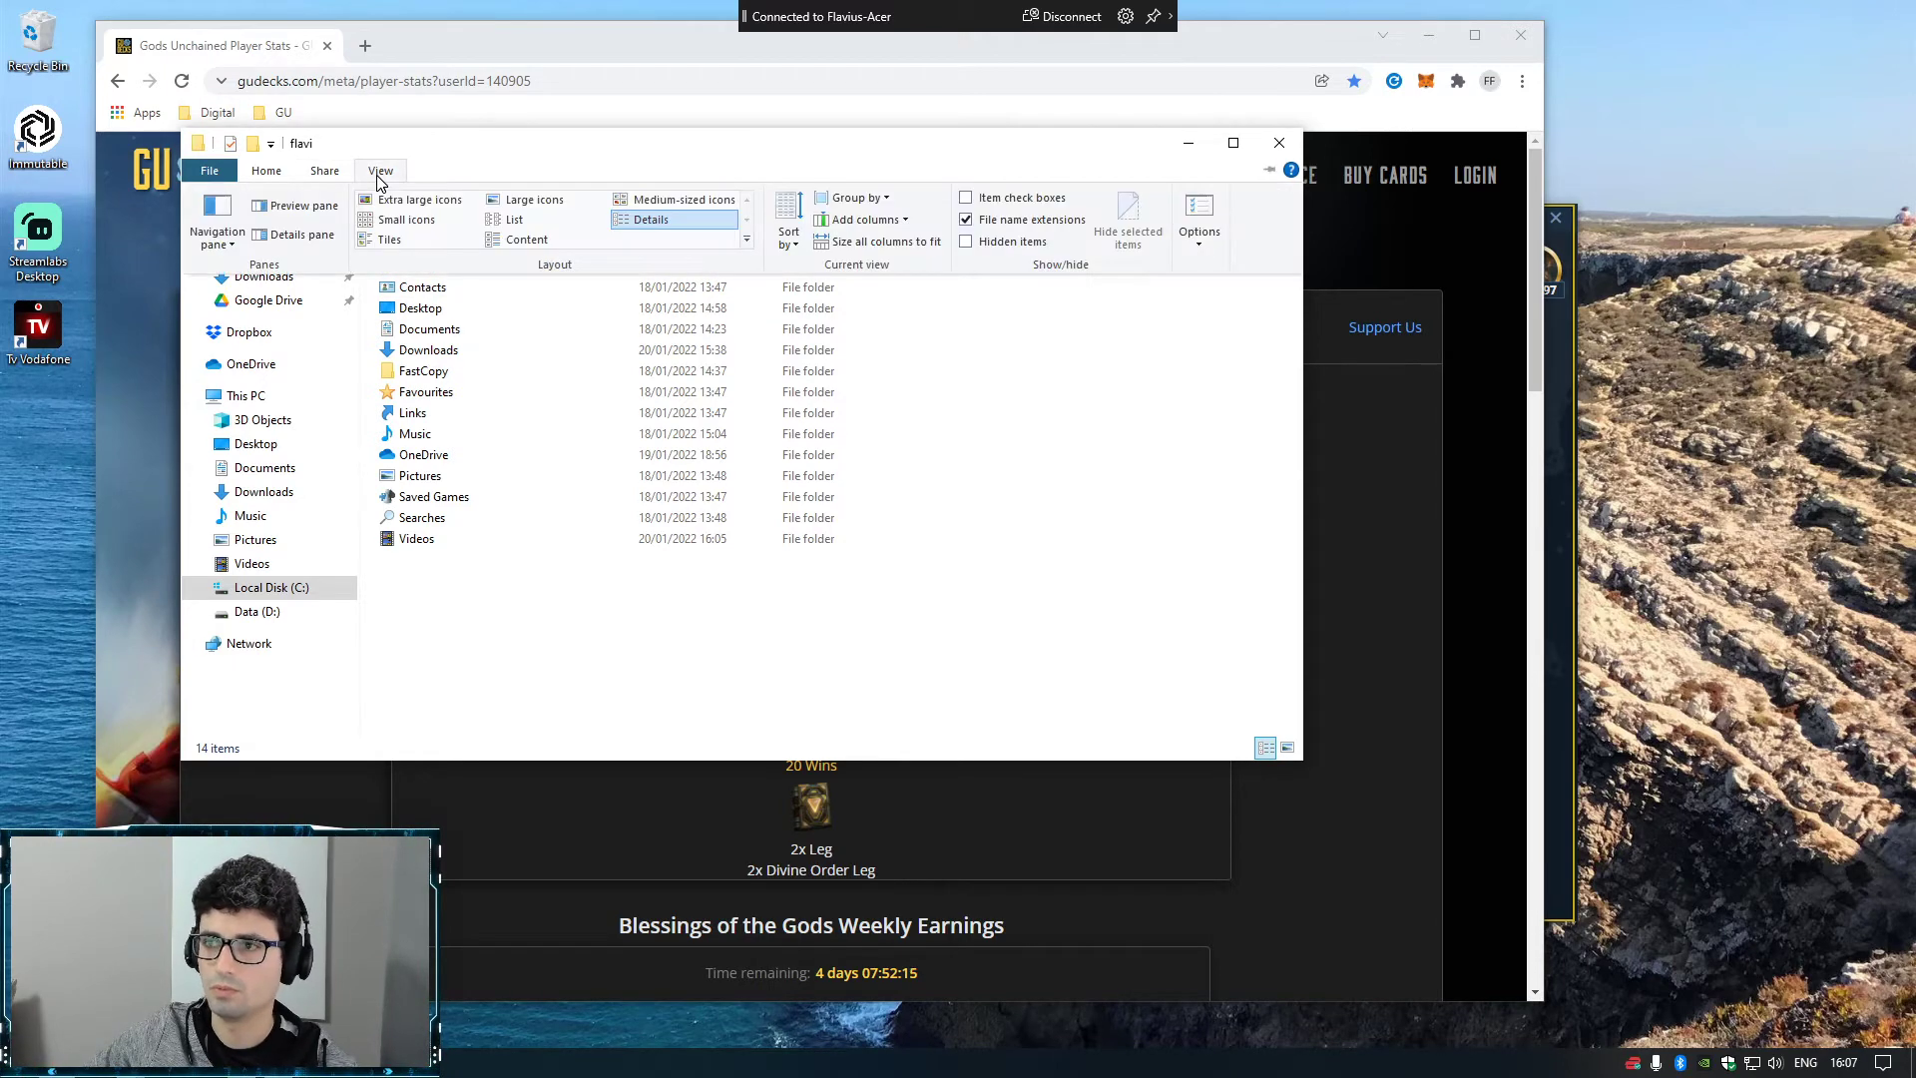
- Show hidden items and navigate AppData > LocalLow > FuelGames > Gods Unchained > logs
{"action": "left_click", "coordinate": [967, 241]}
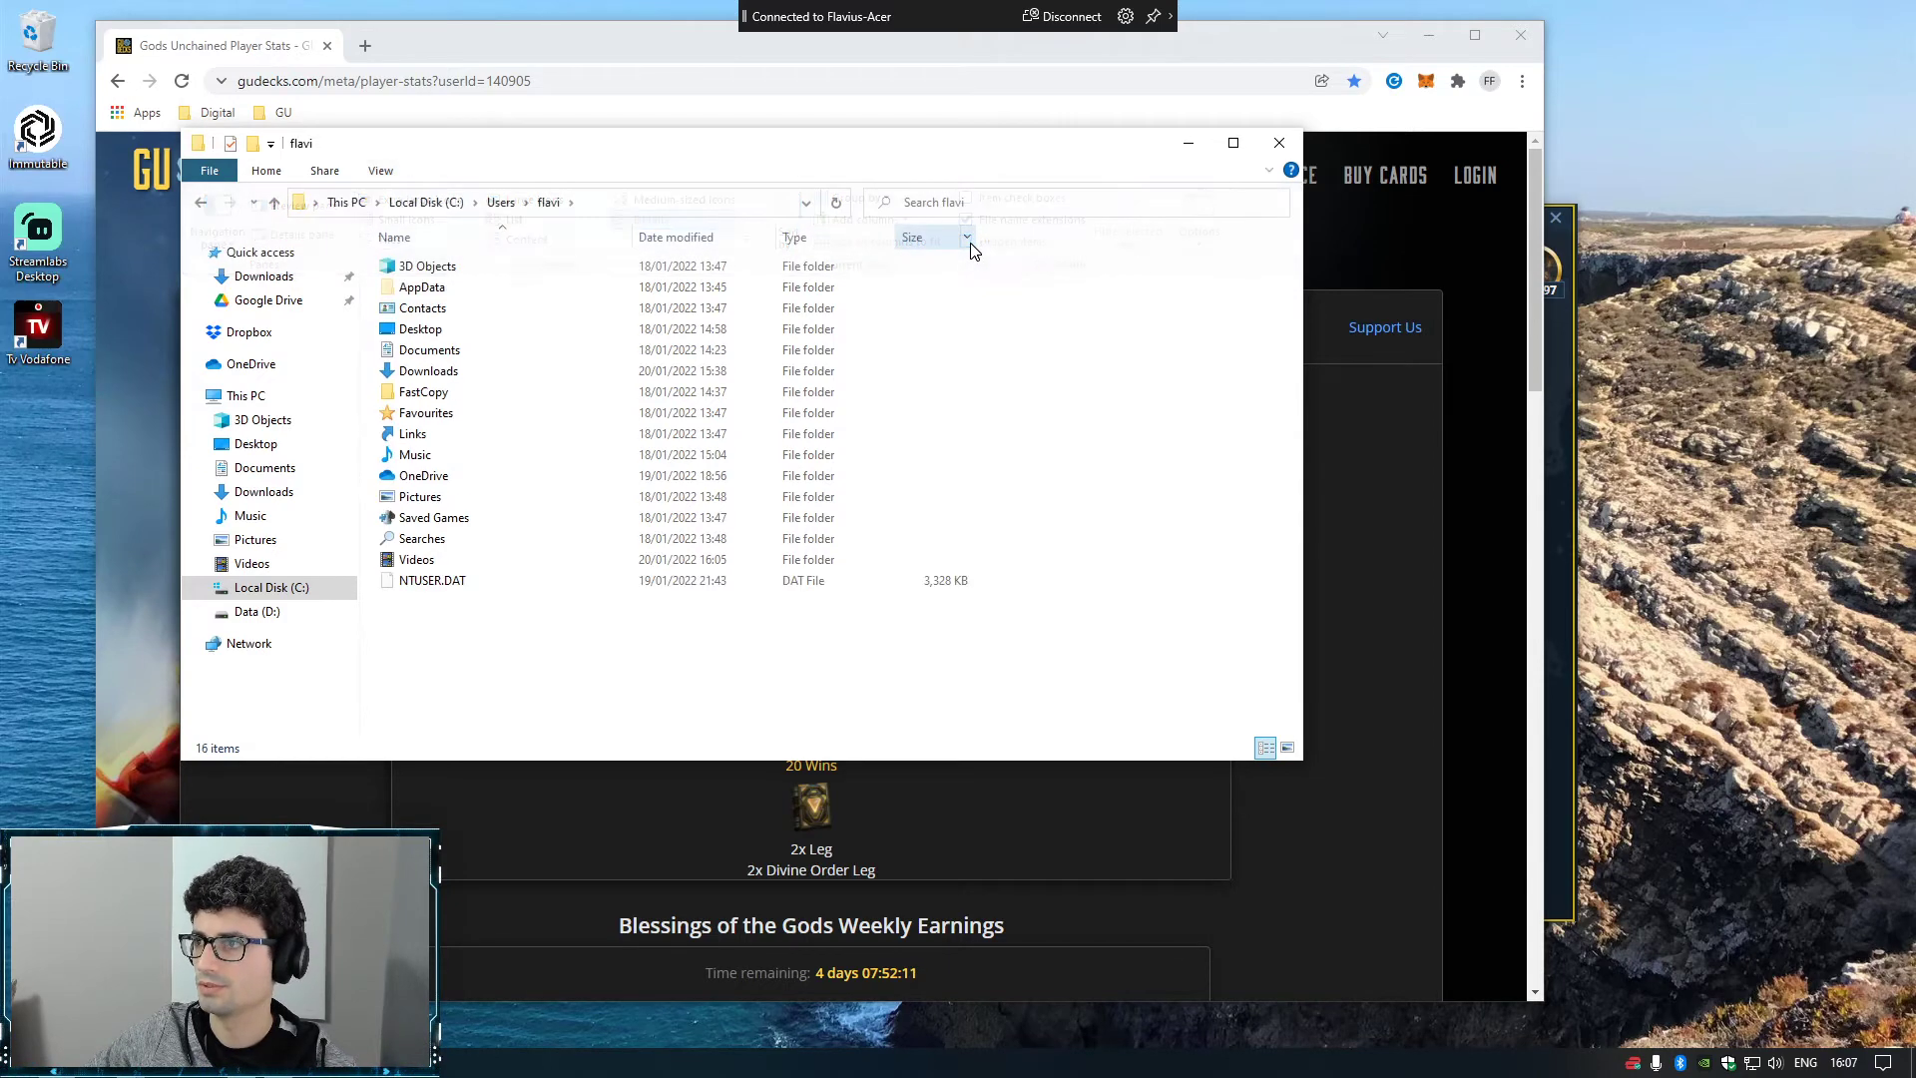
{"action": "double_click", "coordinate": [440, 292]}
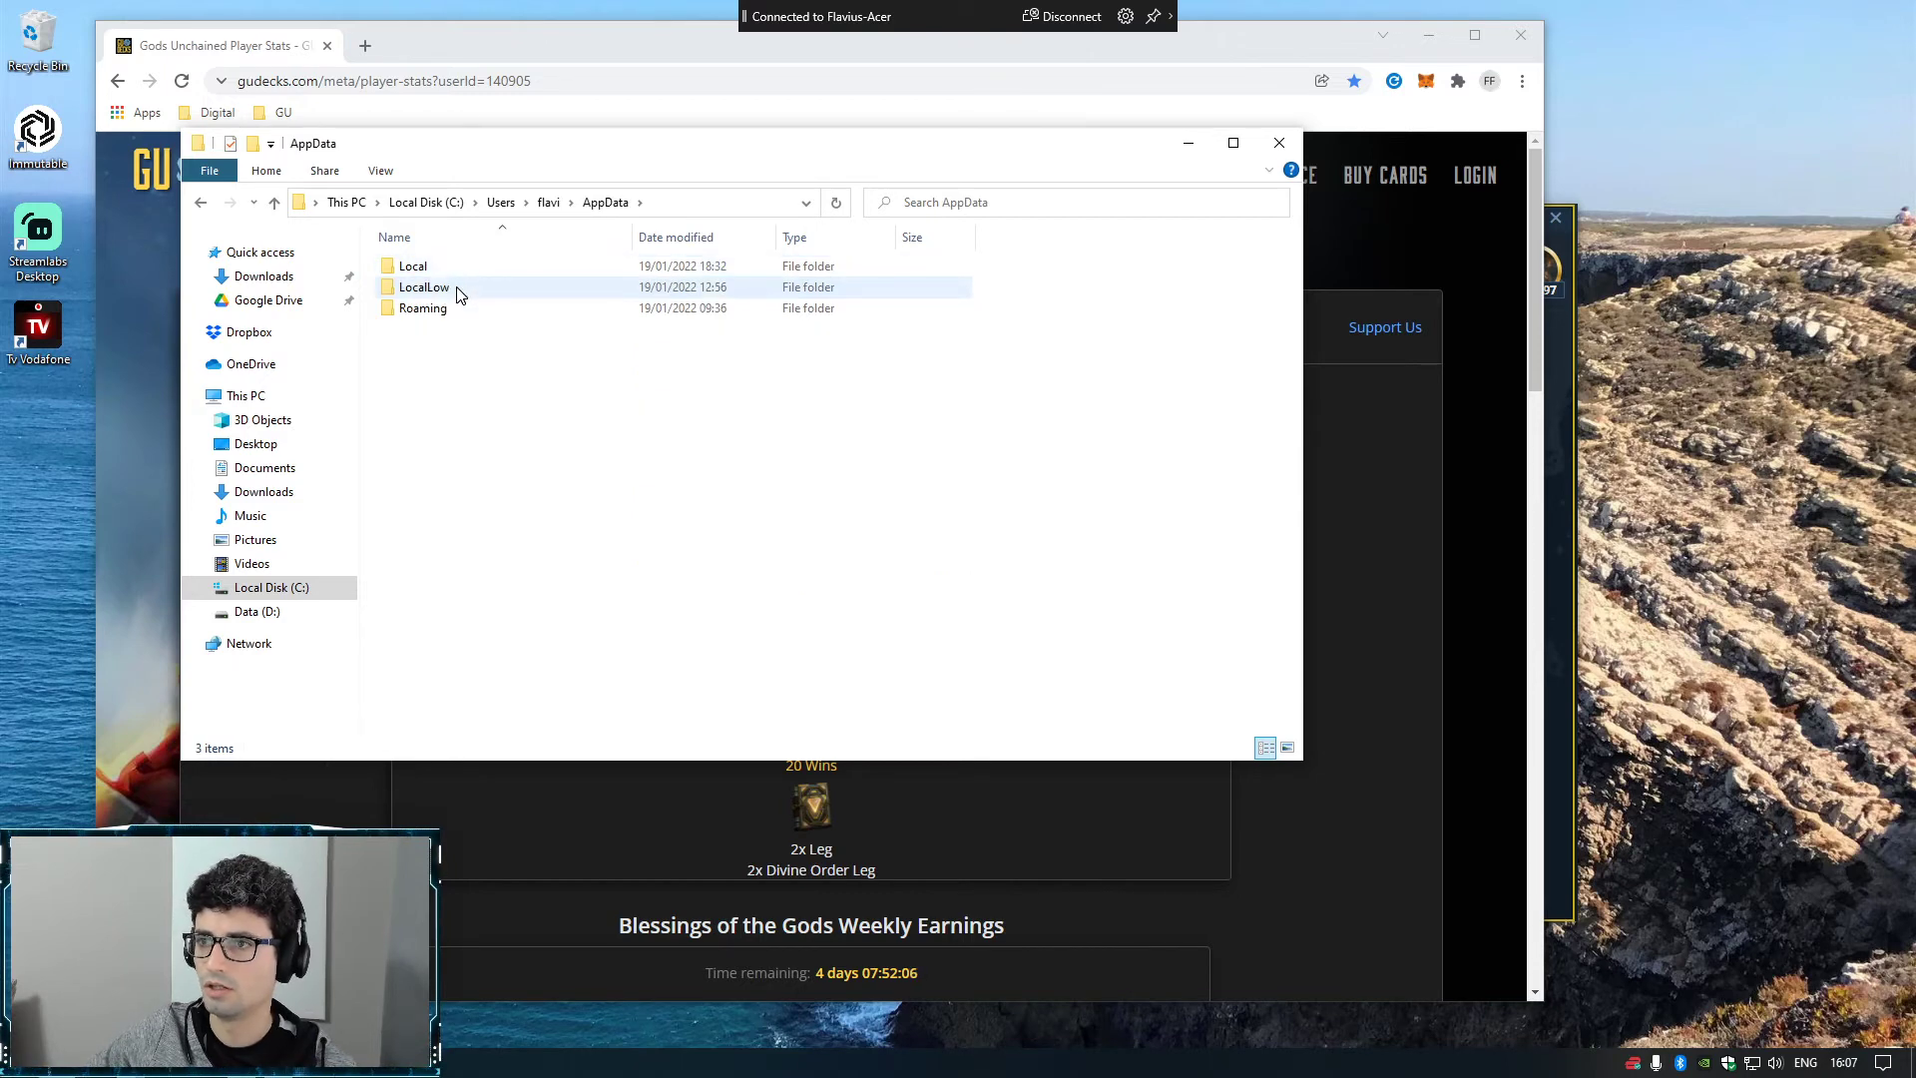
{"action": "double_click", "coordinate": [458, 289]}
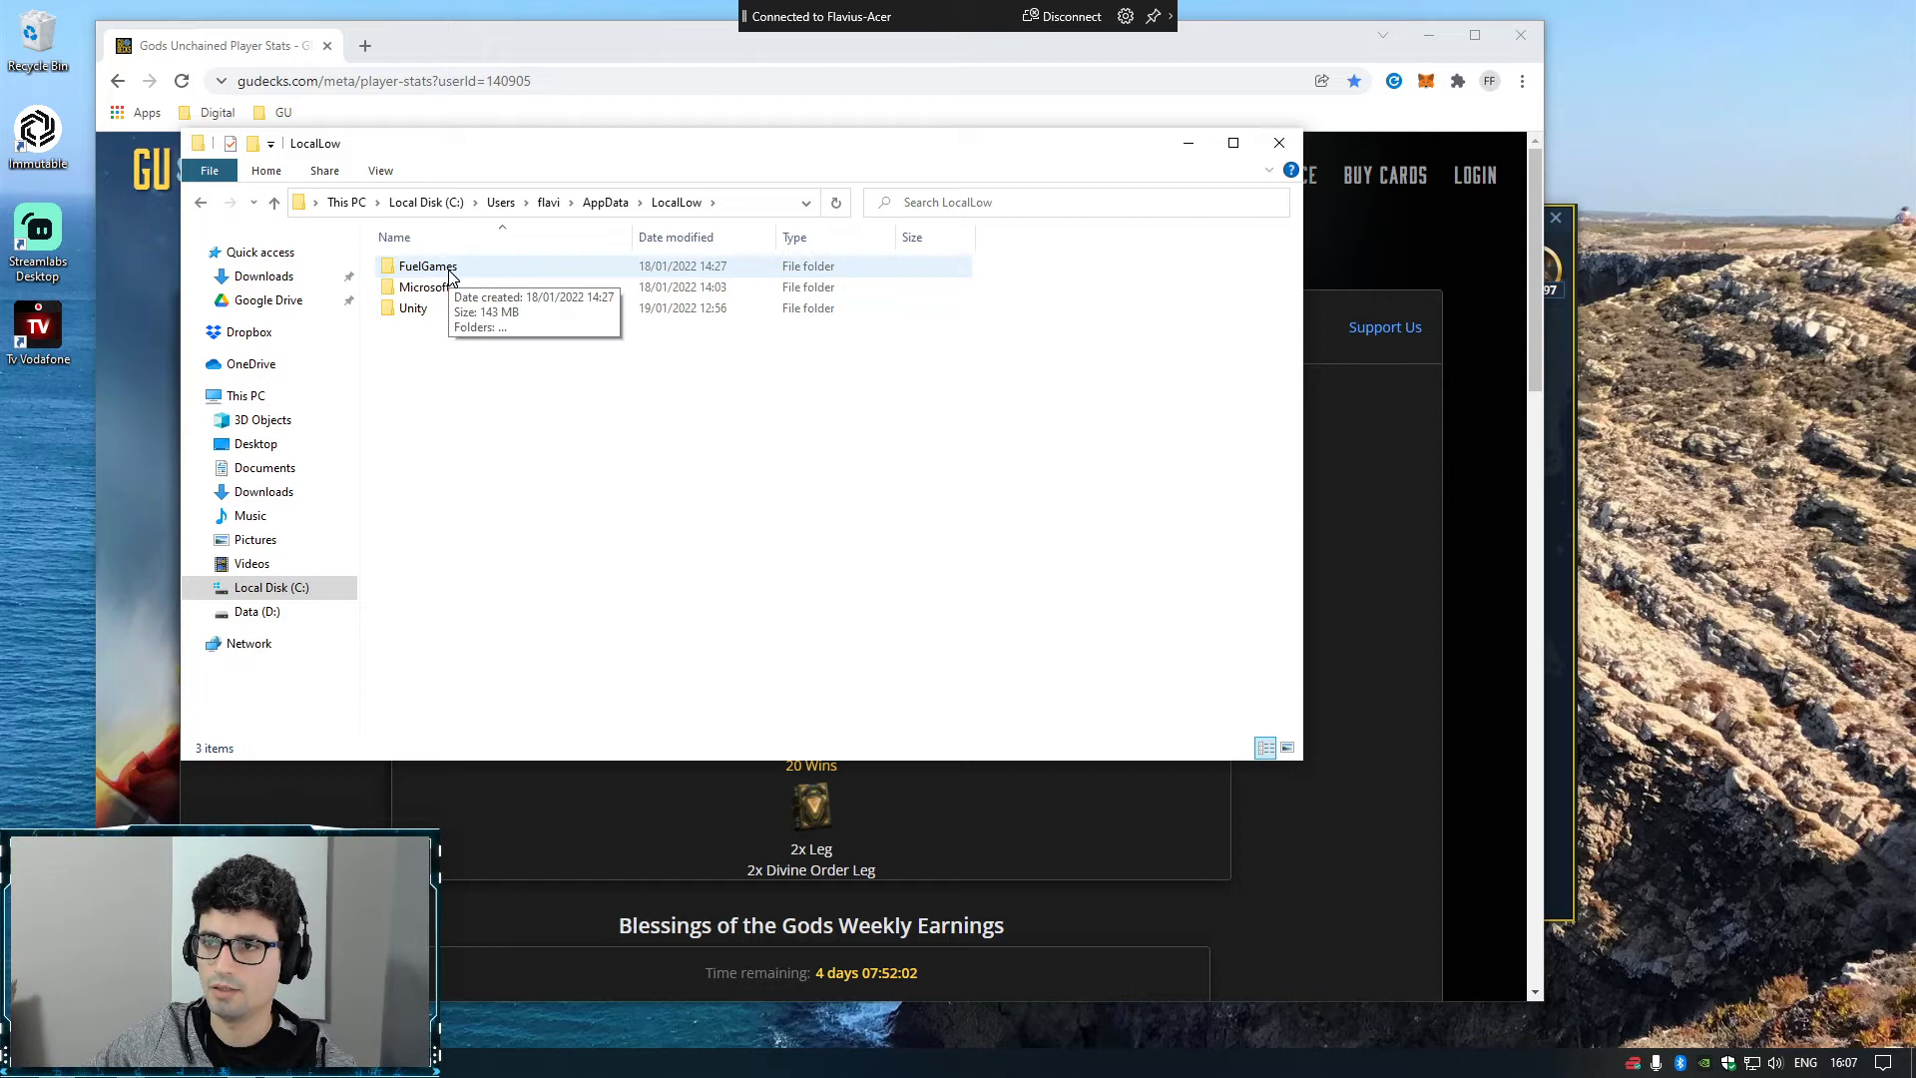
{"action": "double_click", "coordinate": [429, 267]}
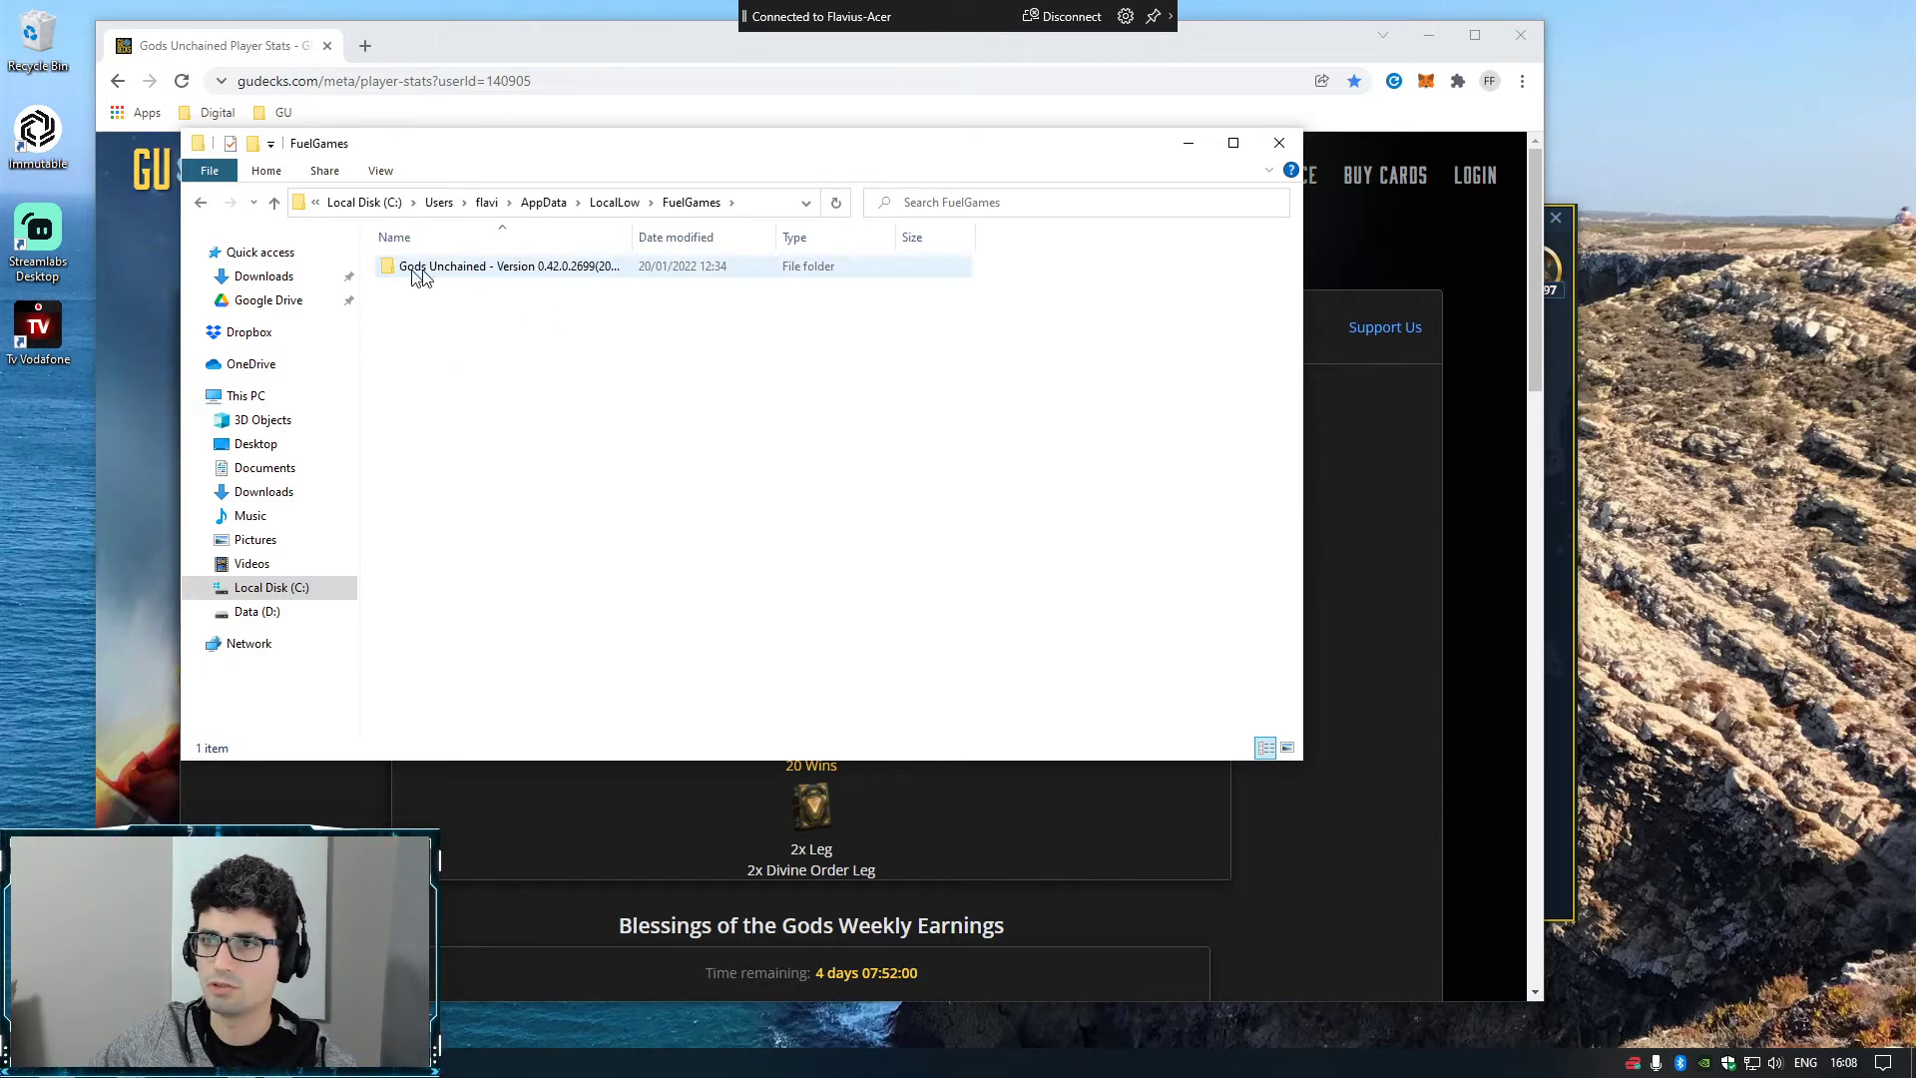
{"action": "double_click", "coordinate": [485, 271]}
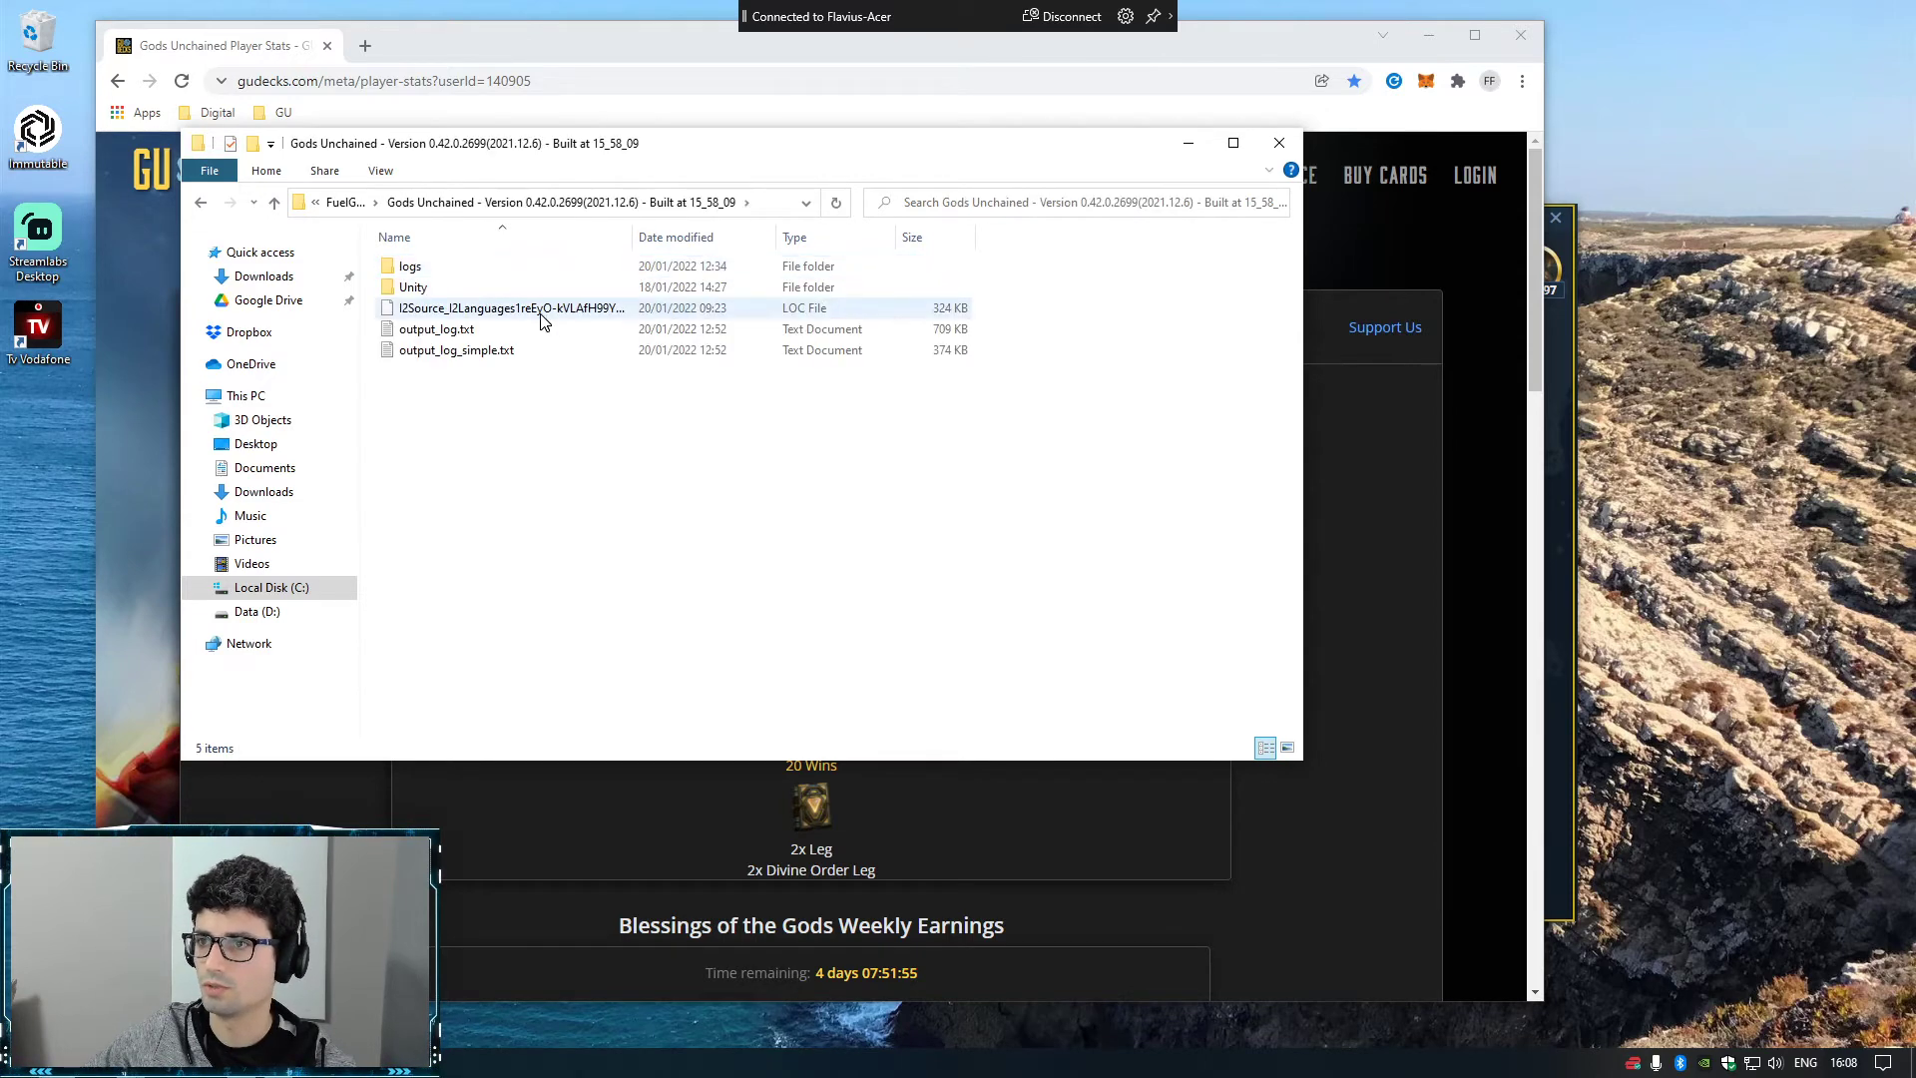
{"action": "double_click", "coordinate": [422, 271]}
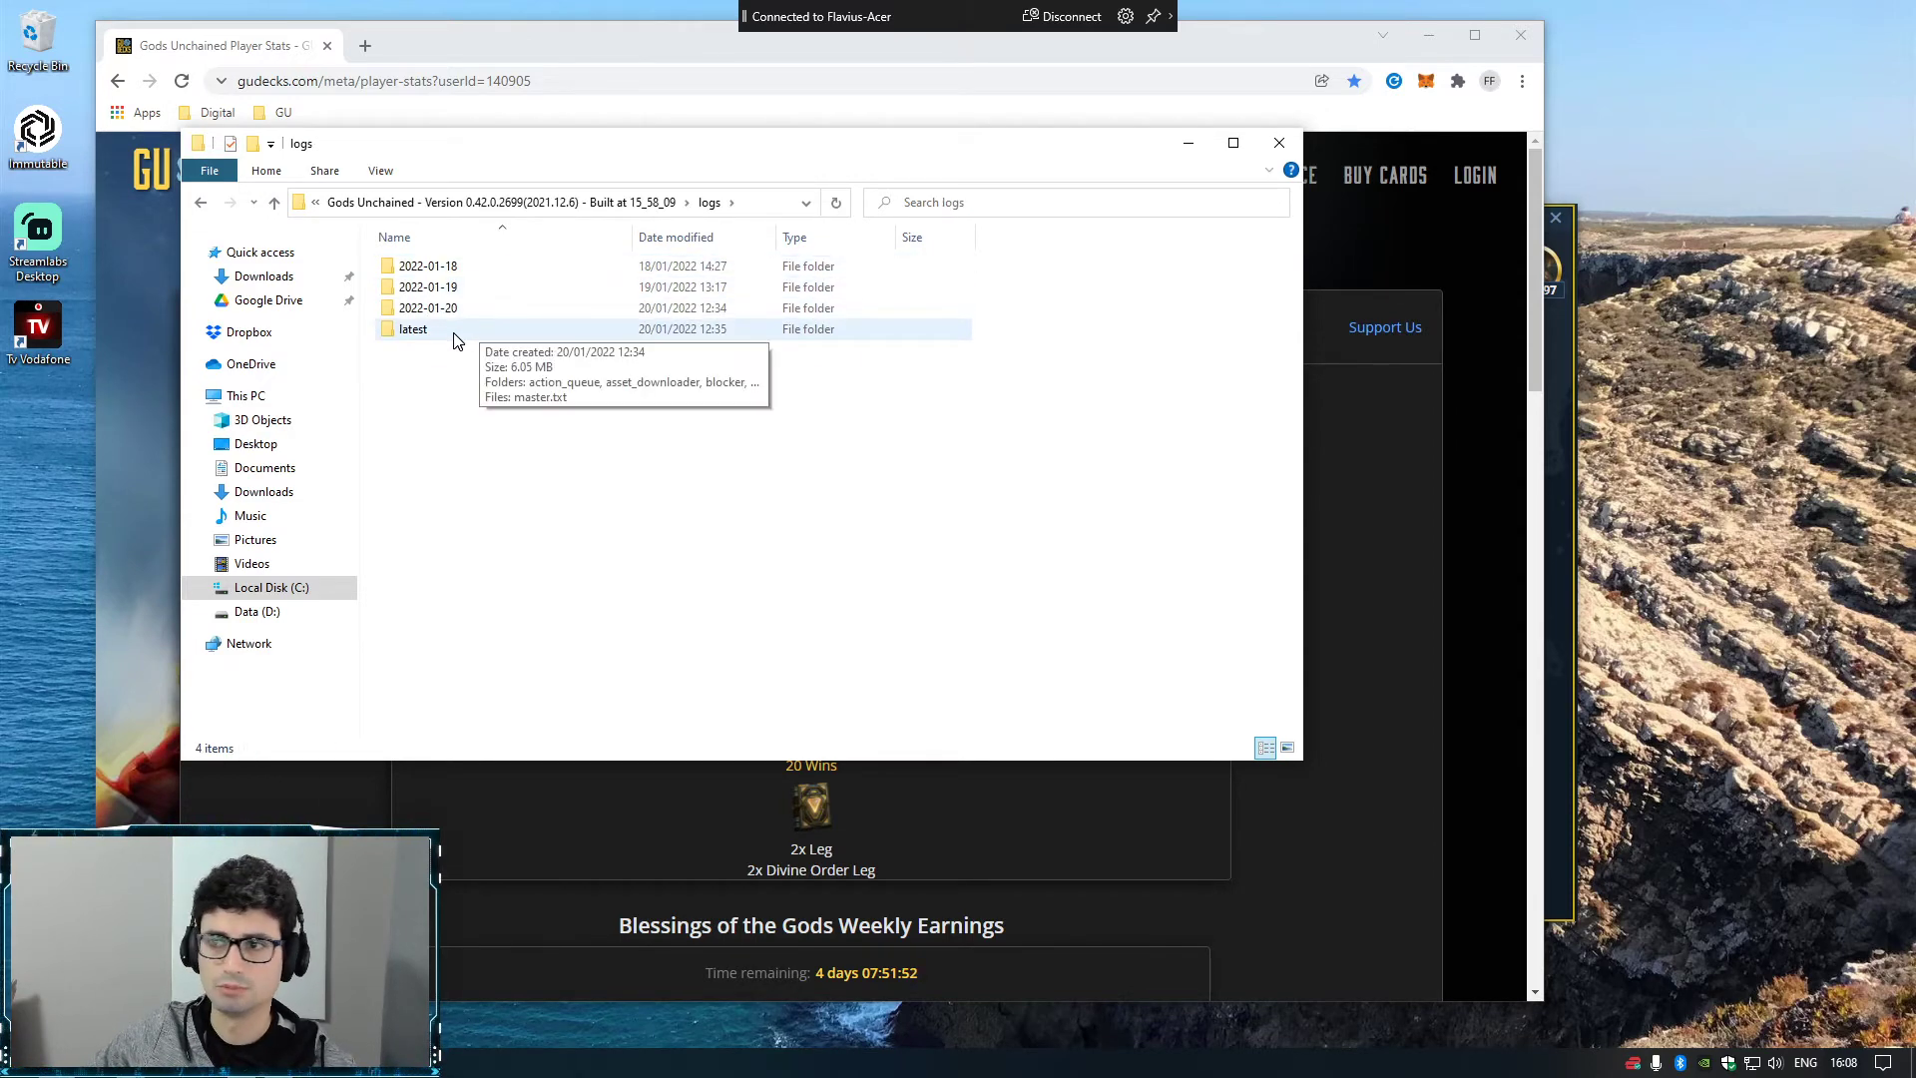
- Open the 'latest' logs' player folder and select player_info.txt
{"action": "double_click", "coordinate": [413, 330]}
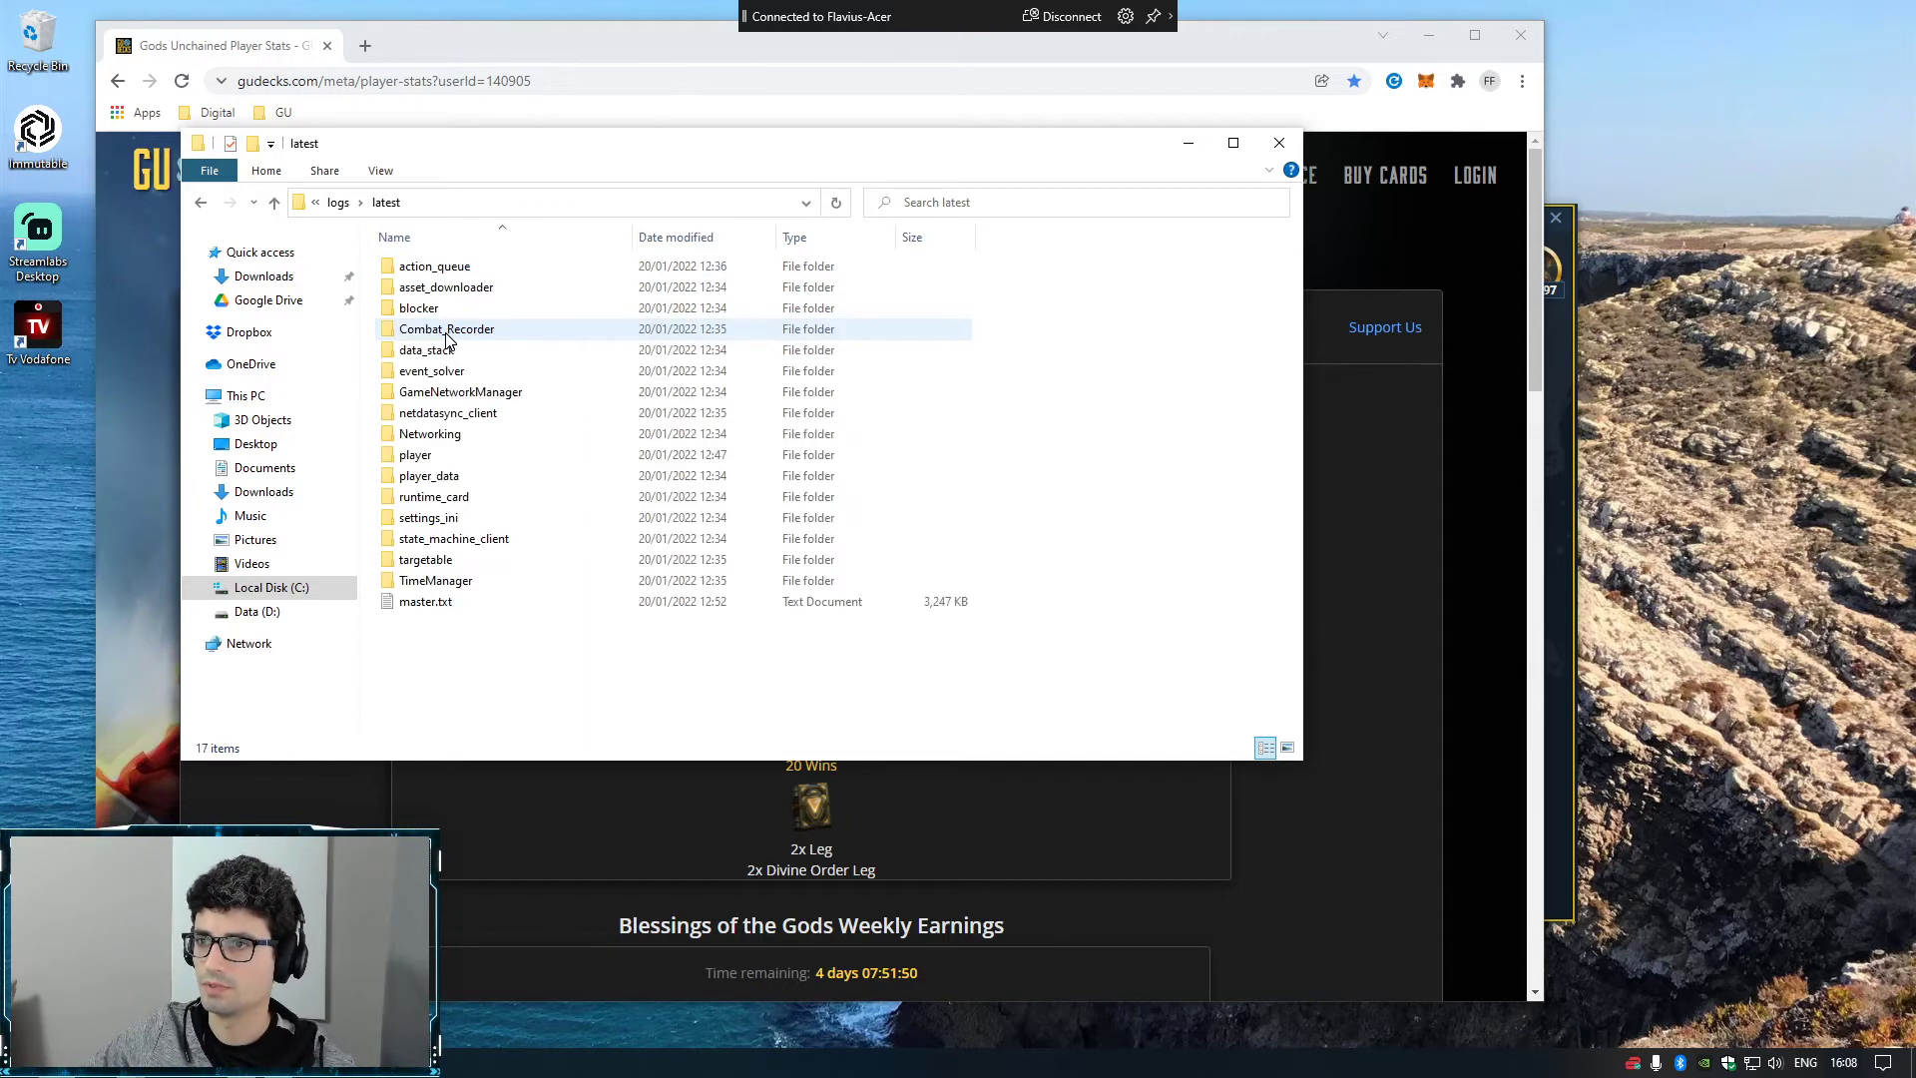
{"action": "double_click", "coordinate": [447, 476]}
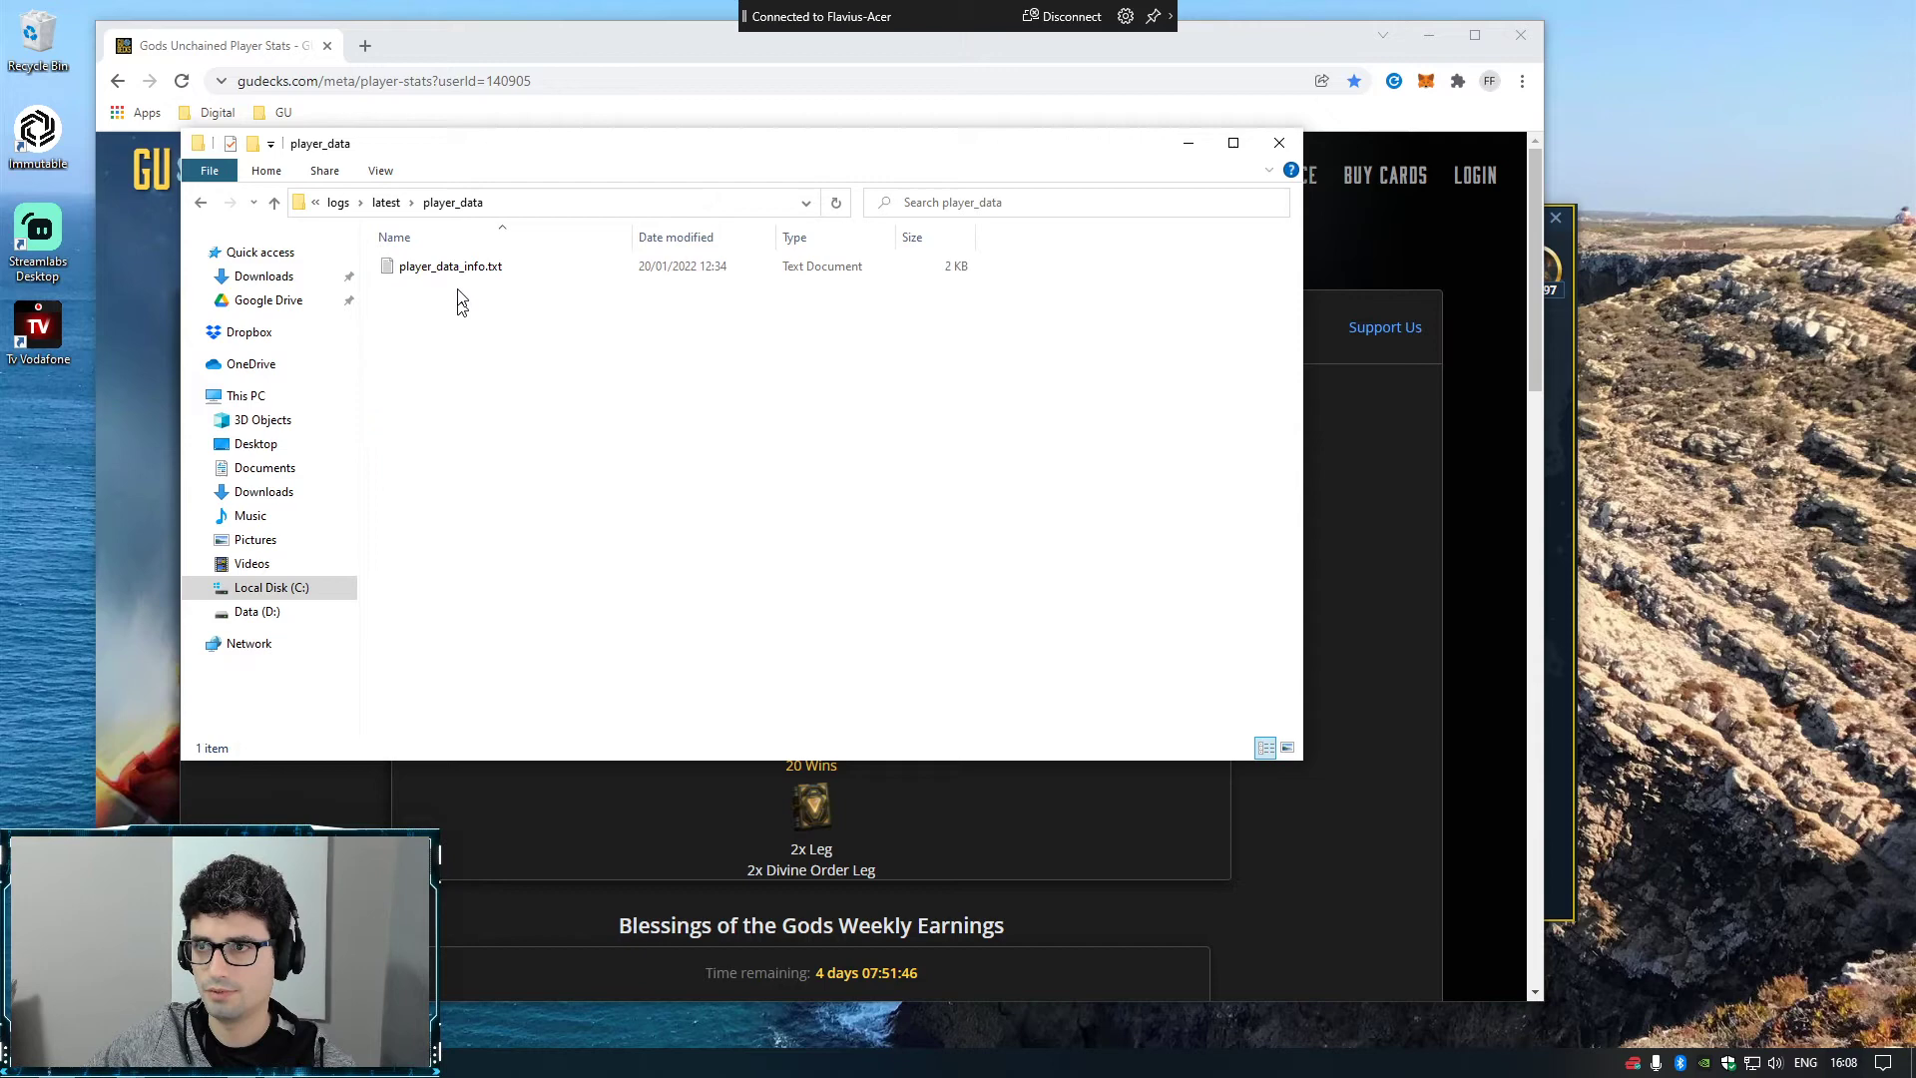
{"action": "left_click", "coordinate": [387, 202]}
{"action": "left_click", "coordinate": [449, 454]}
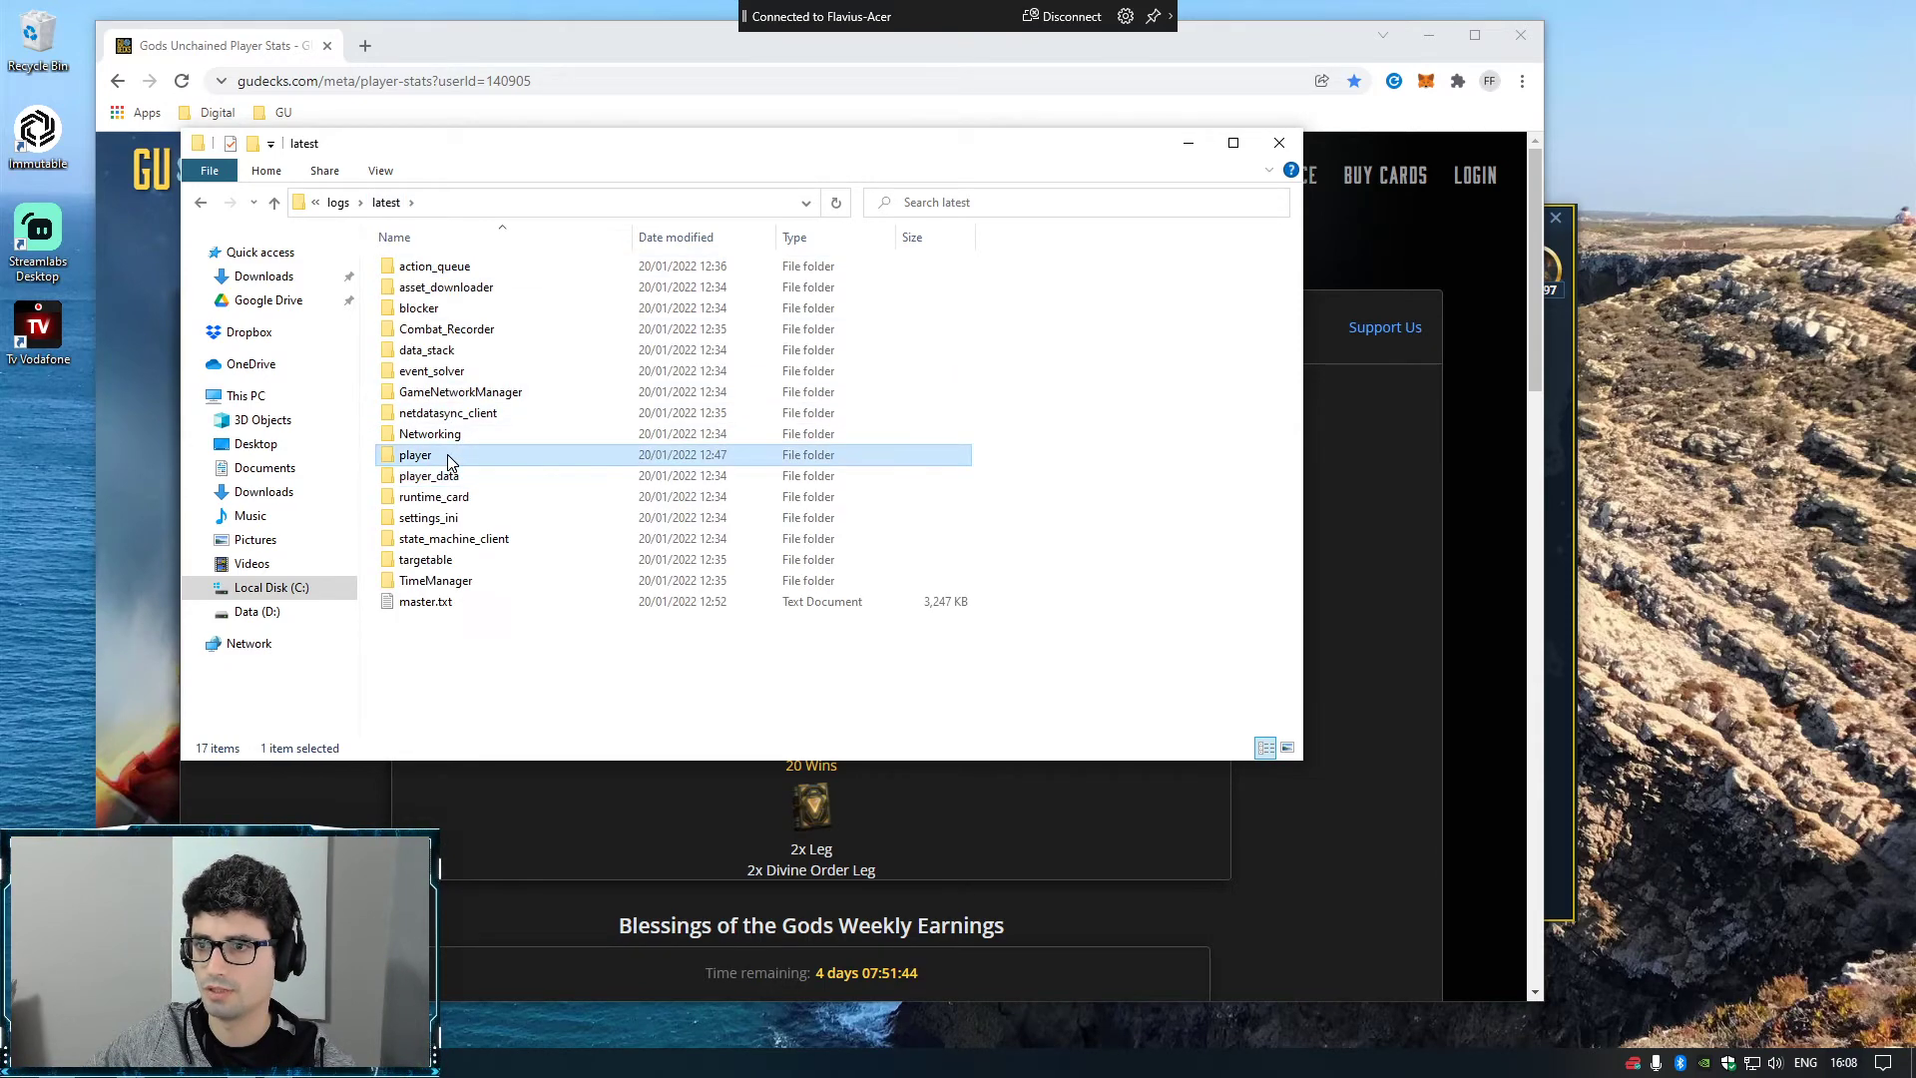
{"action": "double_click", "coordinate": [449, 455]}
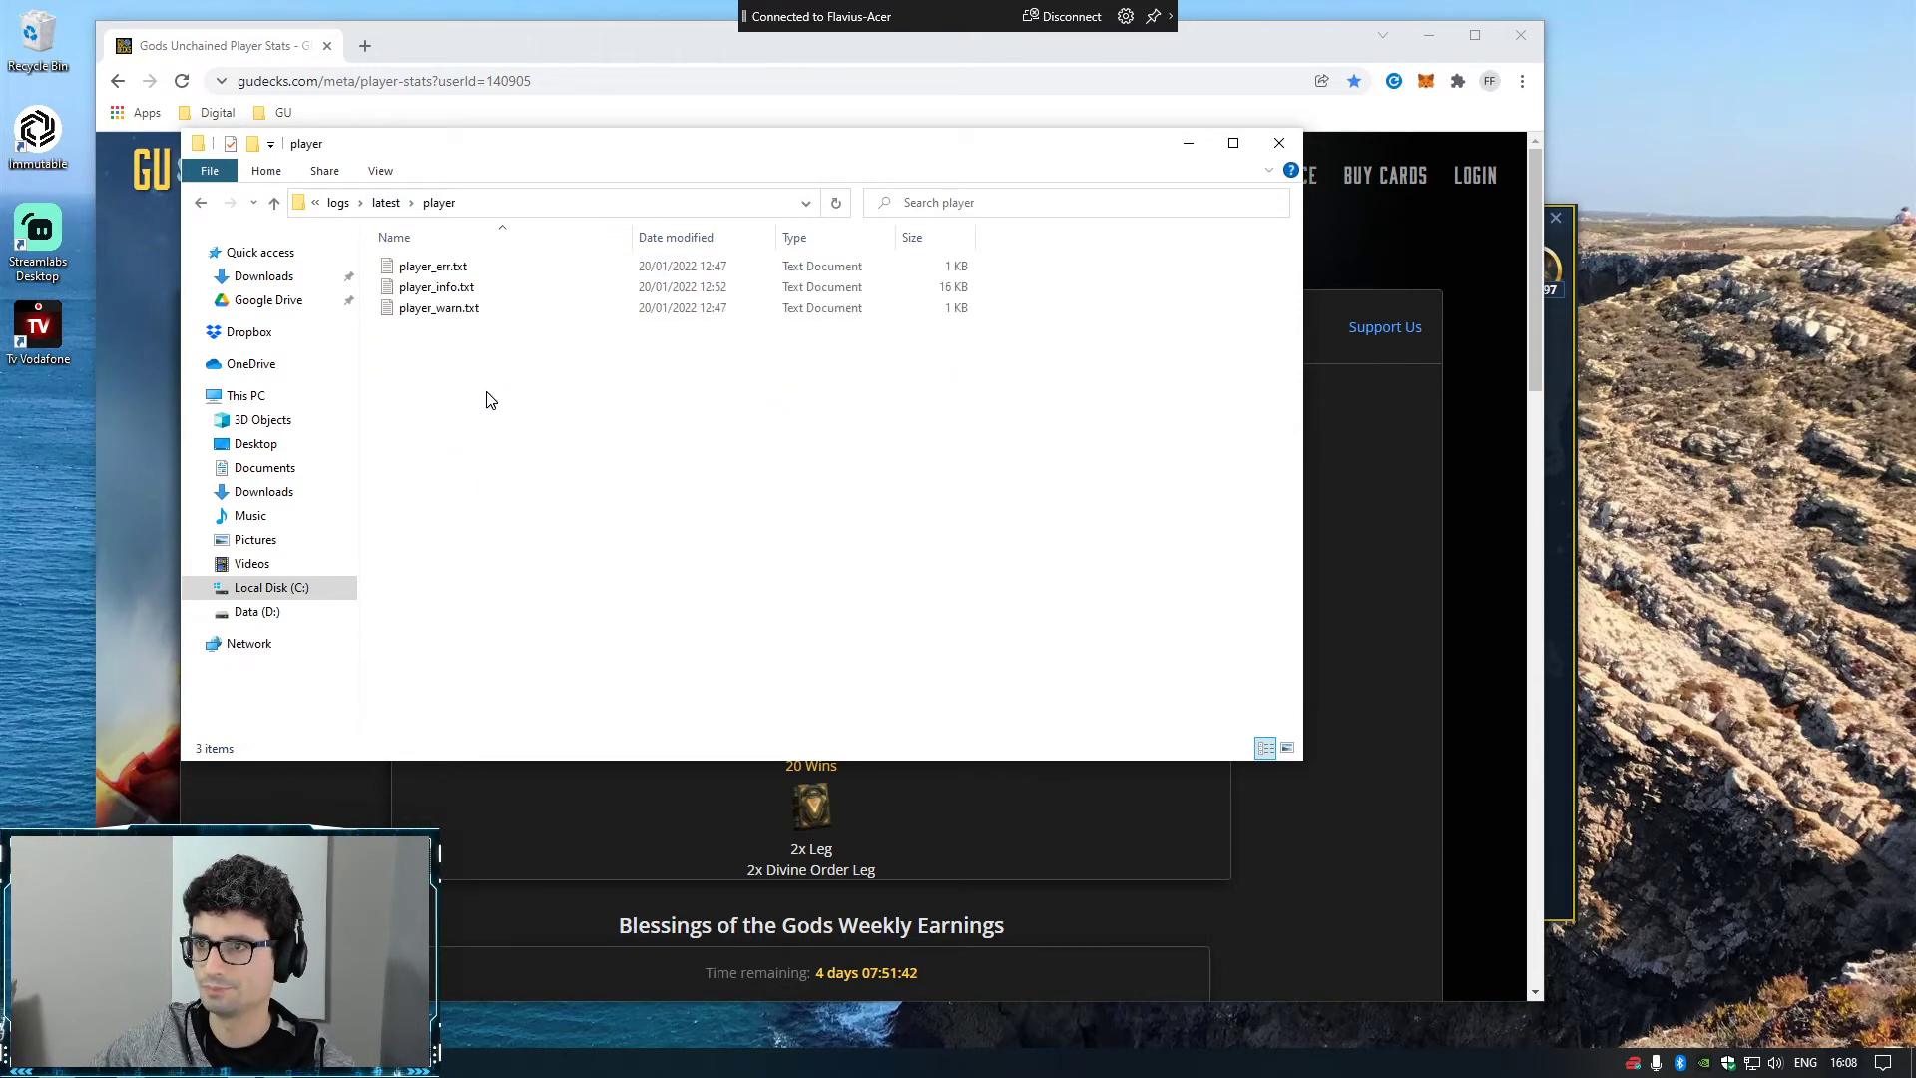
{"action": "left_click", "coordinate": [460, 288]}
{"action": "mouse_move", "coordinate": [436, 286]}
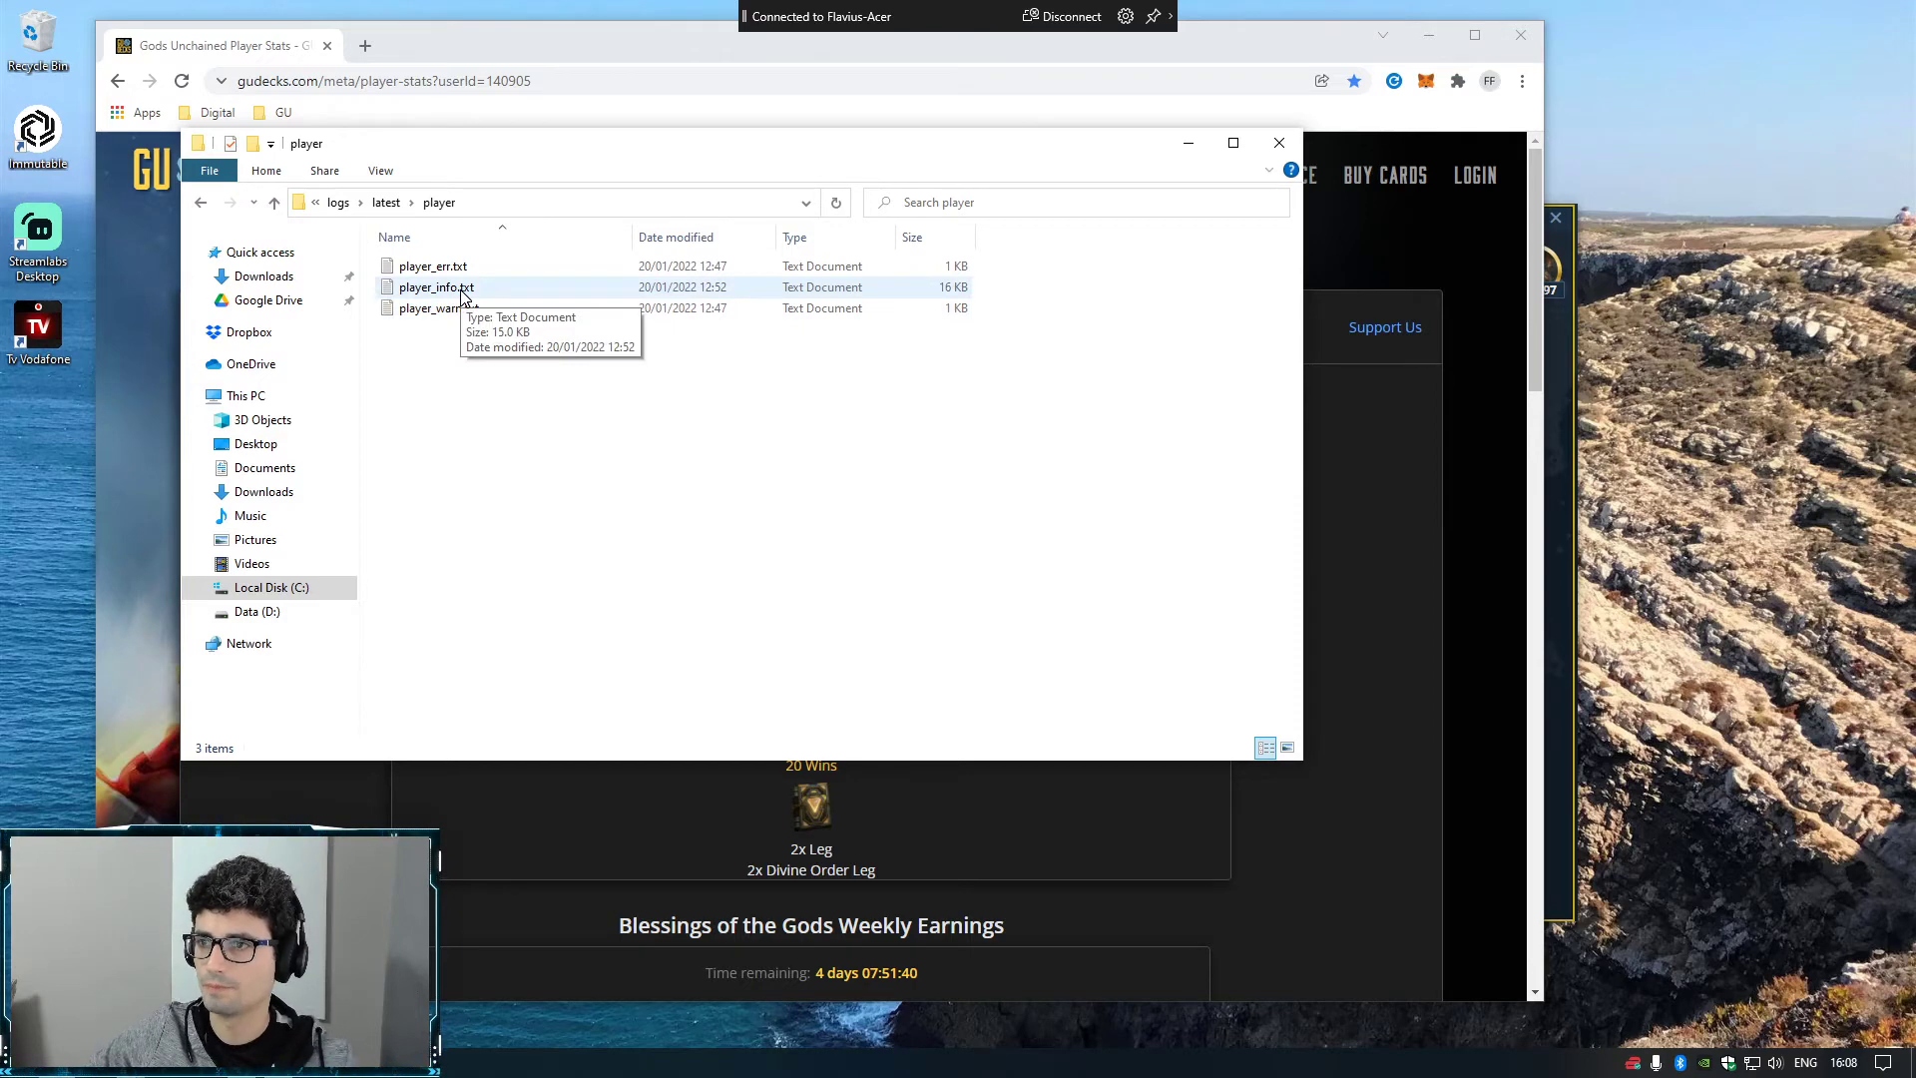
- Open player_info.txt in Notepad and find the occurrences of 'apolloID'
{"action": "double_click", "coordinate": [465, 293]}
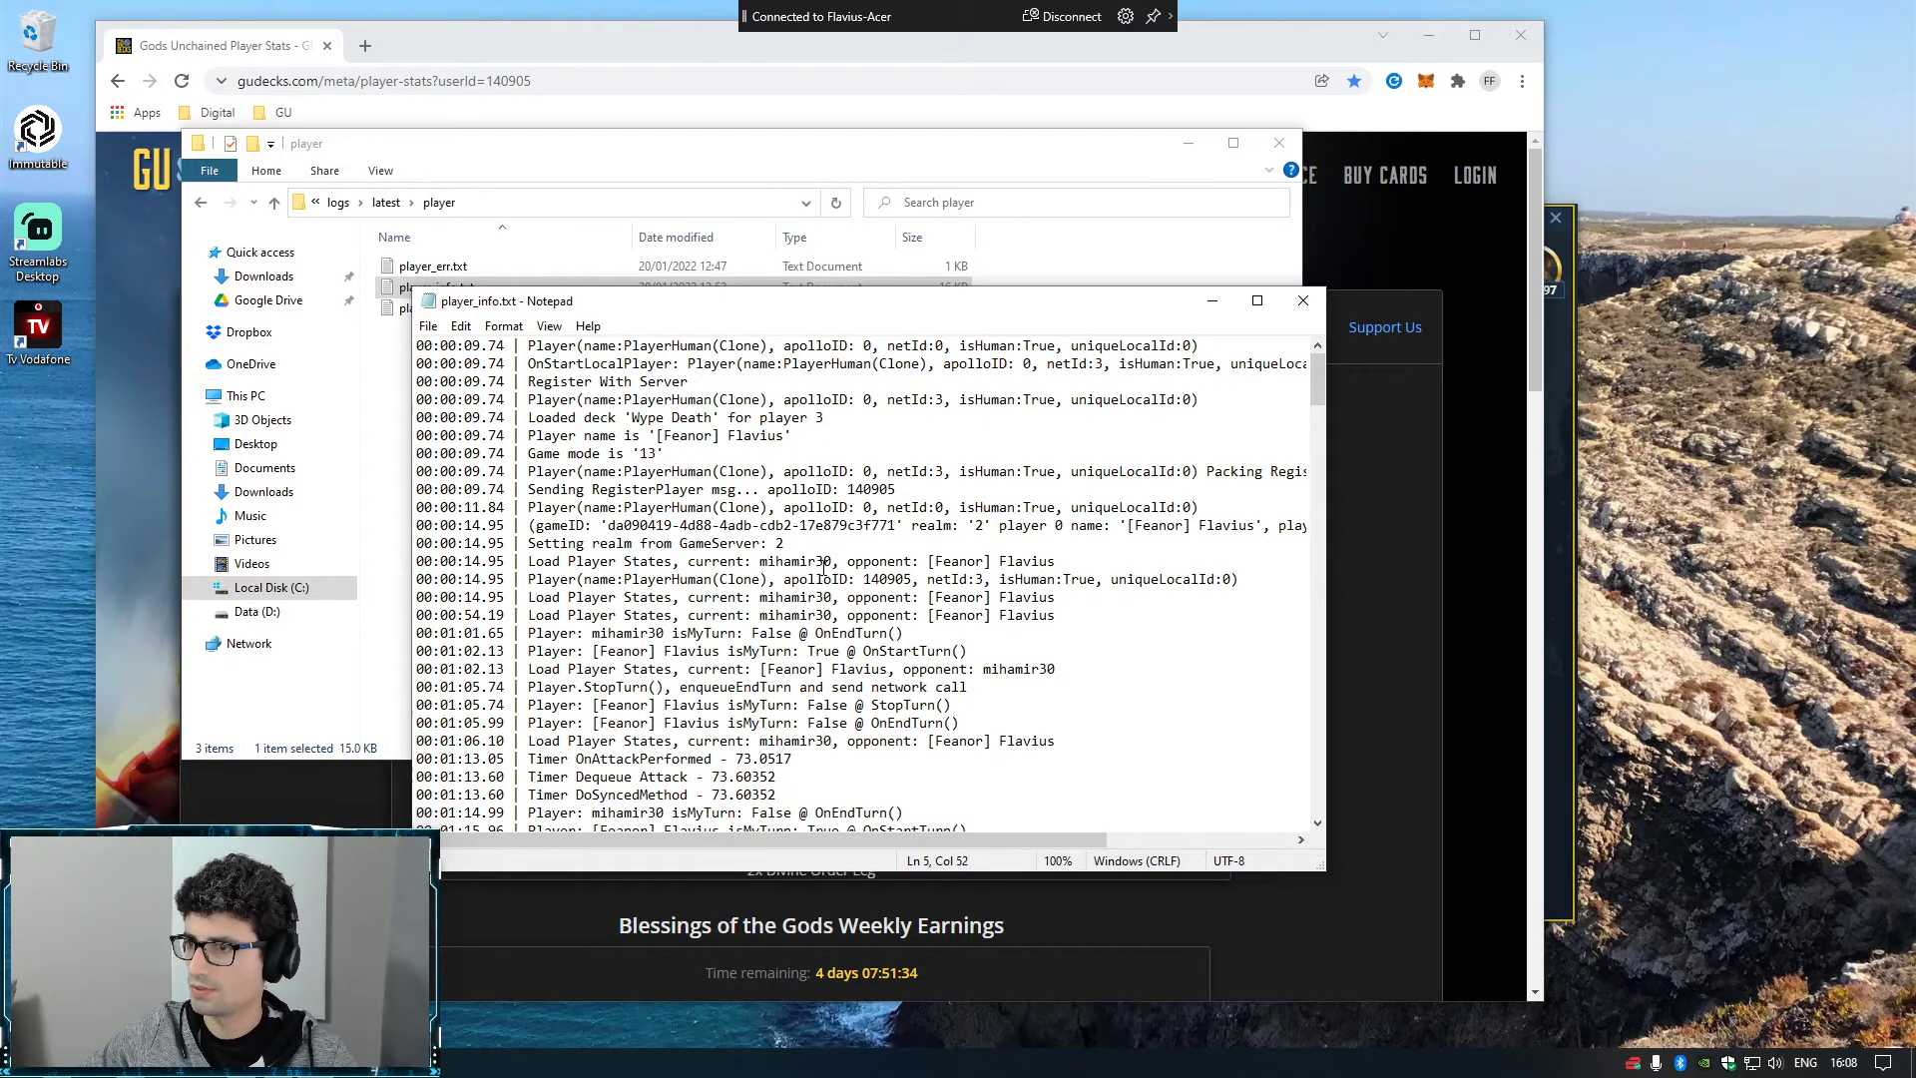
{"action": "key", "text": "ctrl+f"}
{"action": "left_click_drag", "start_coordinate": [757, 476], "coordinate": [735, 366]}
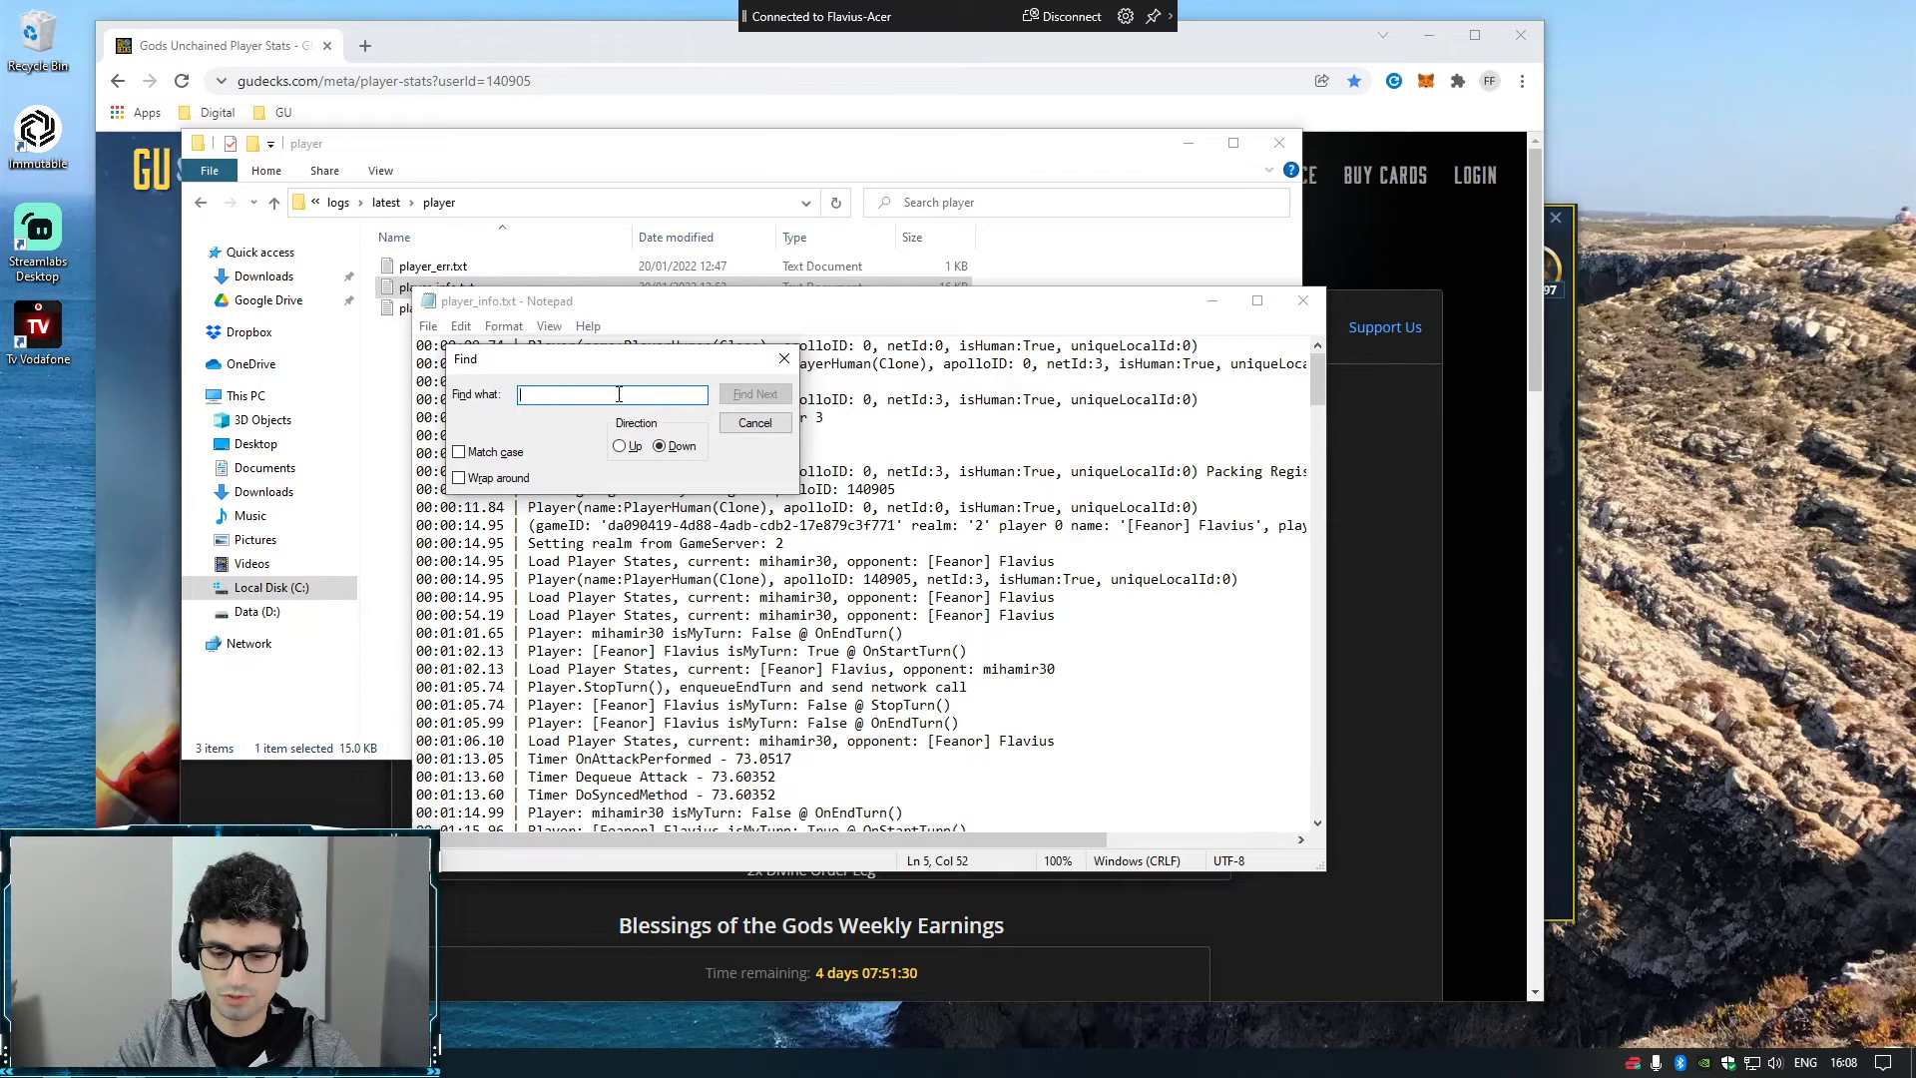
{"action": "type", "text": "apollo"}
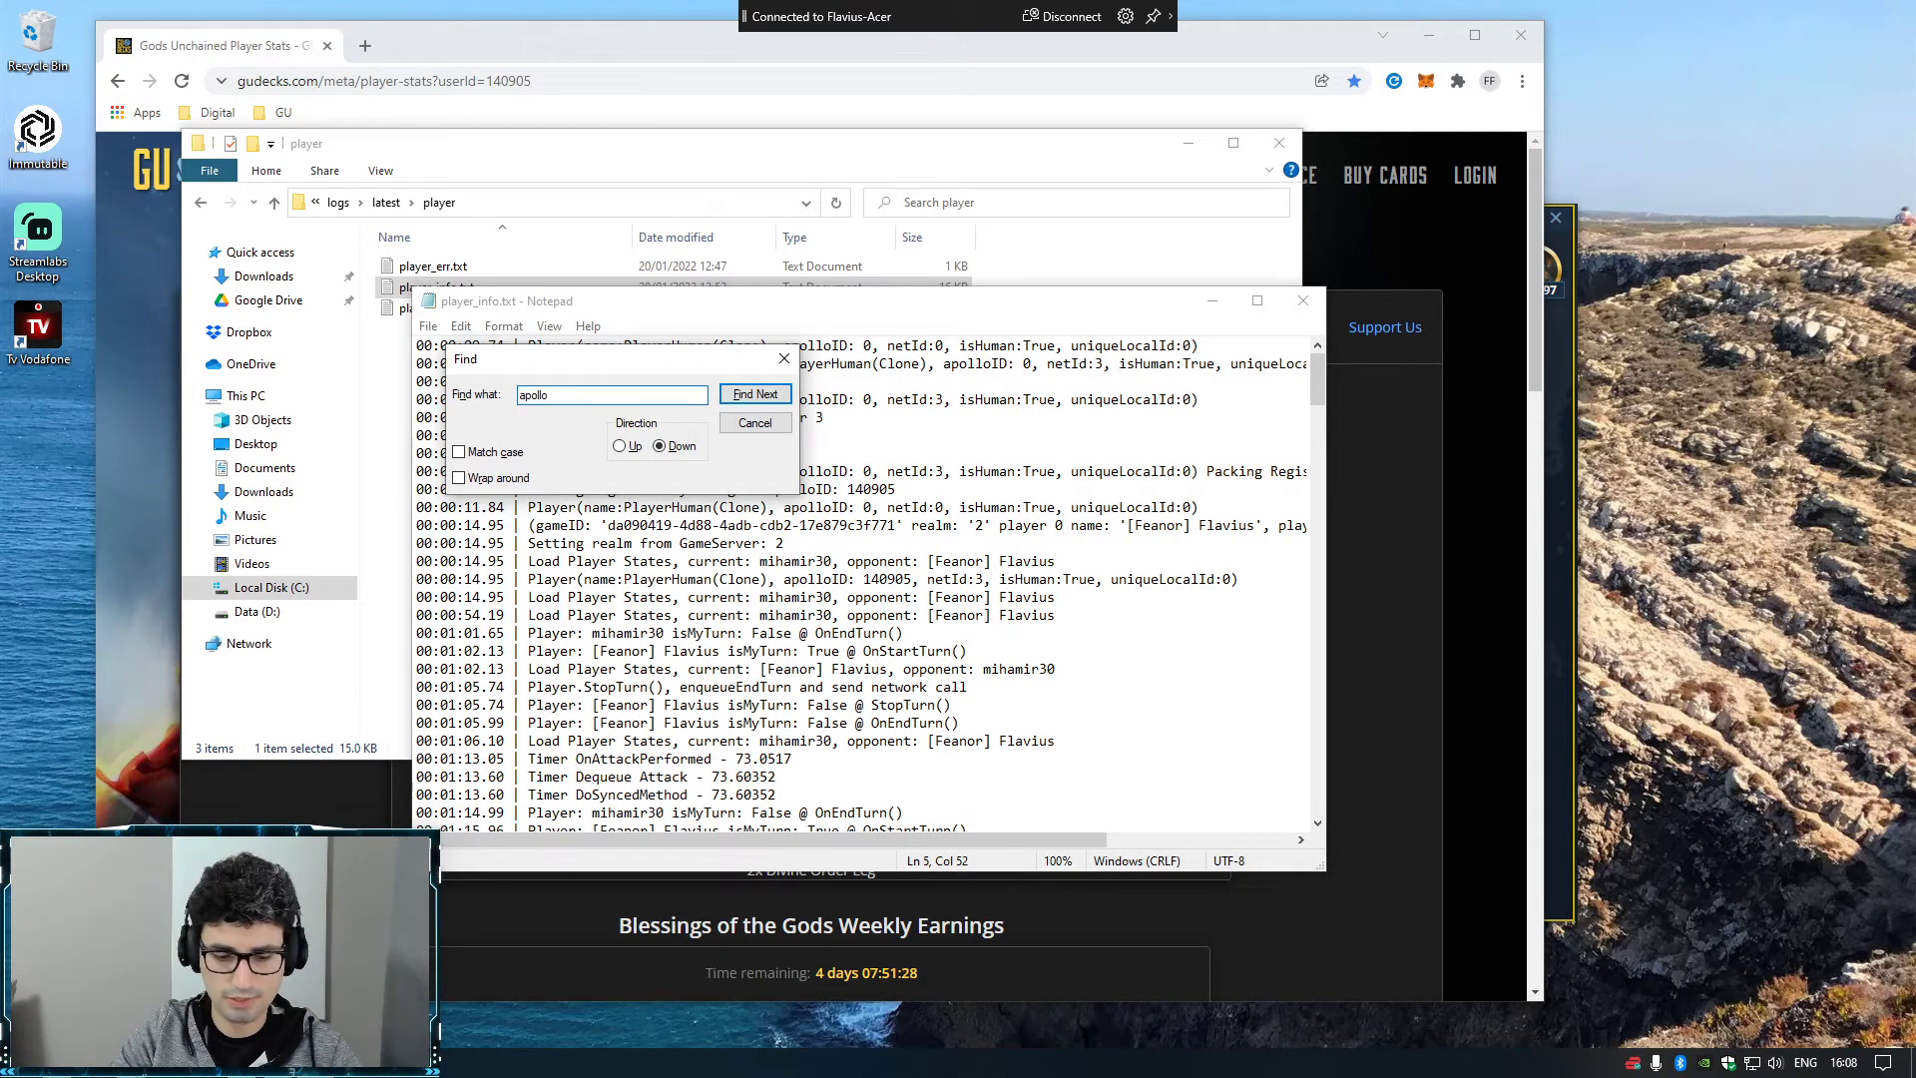
{"action": "type", "text": "ID"}
{"action": "key", "text": "Return"}
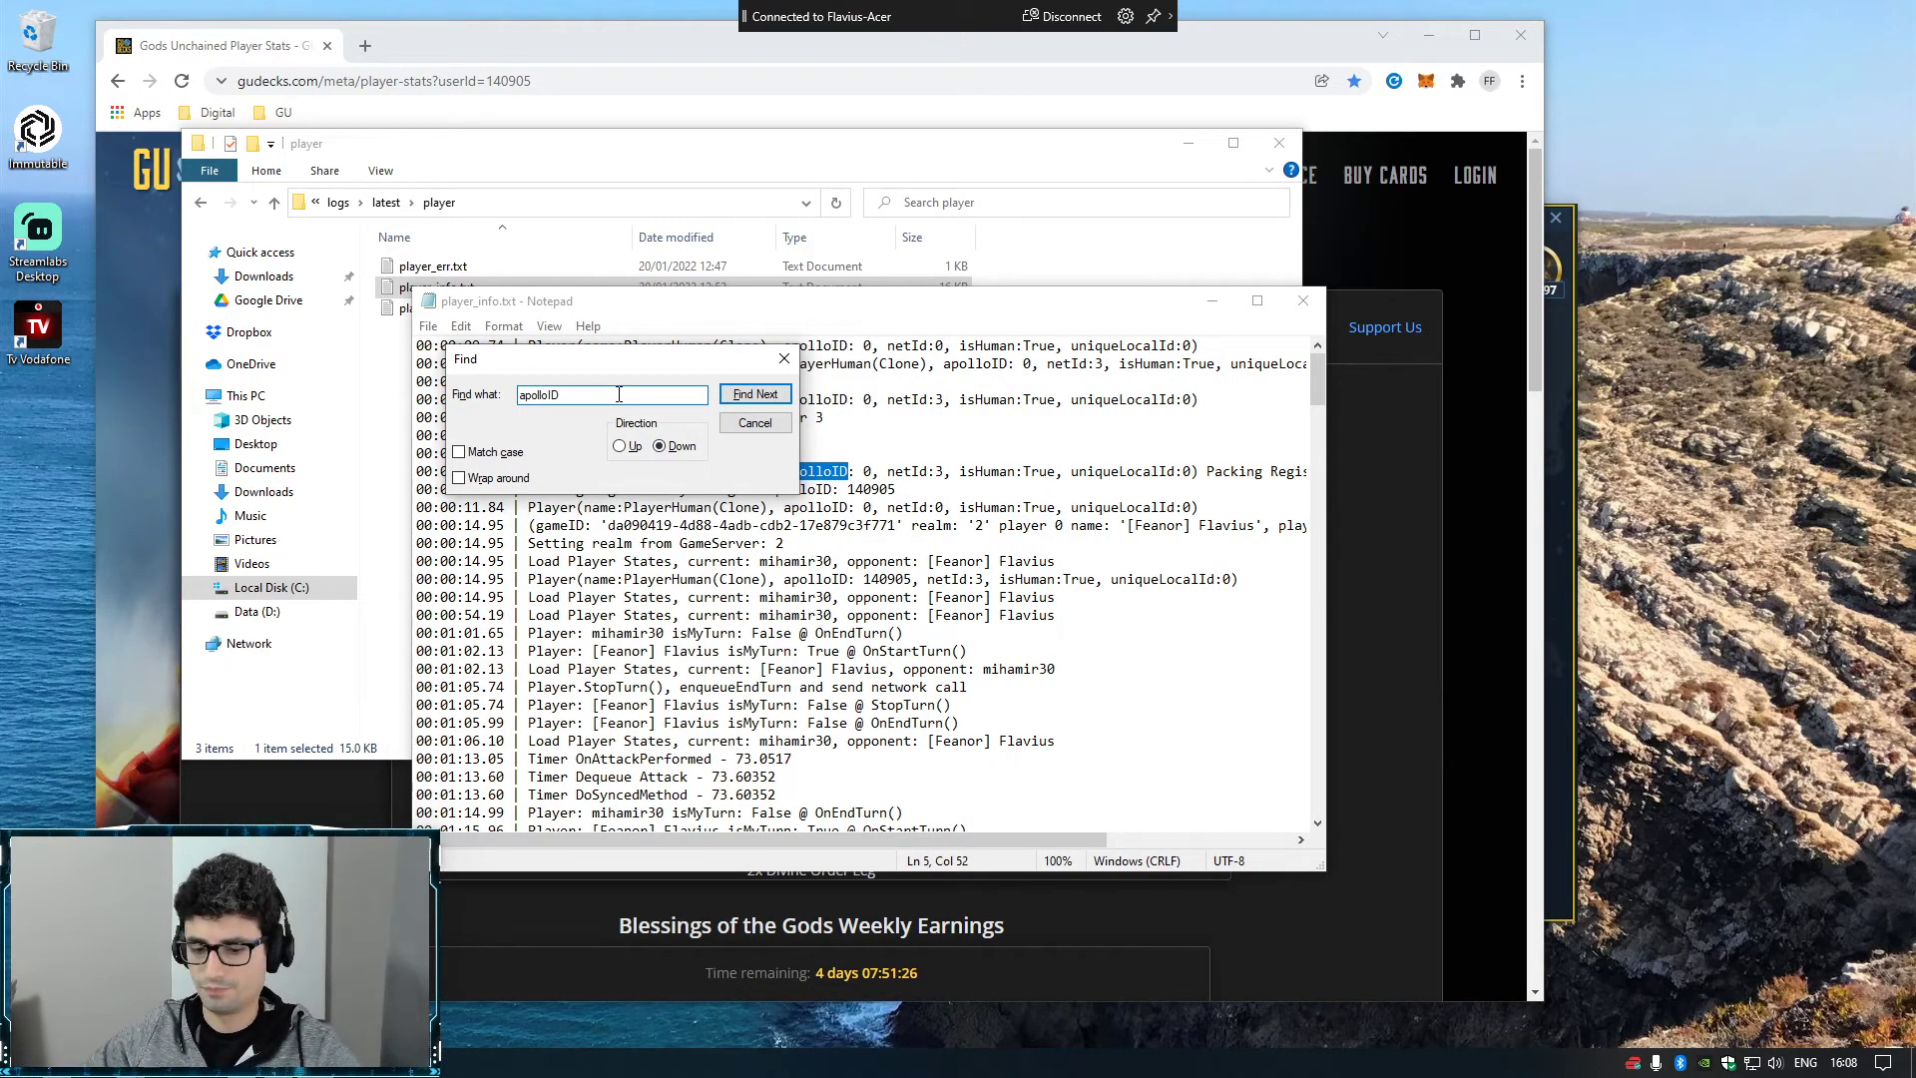
{"action": "key", "text": "Return"}
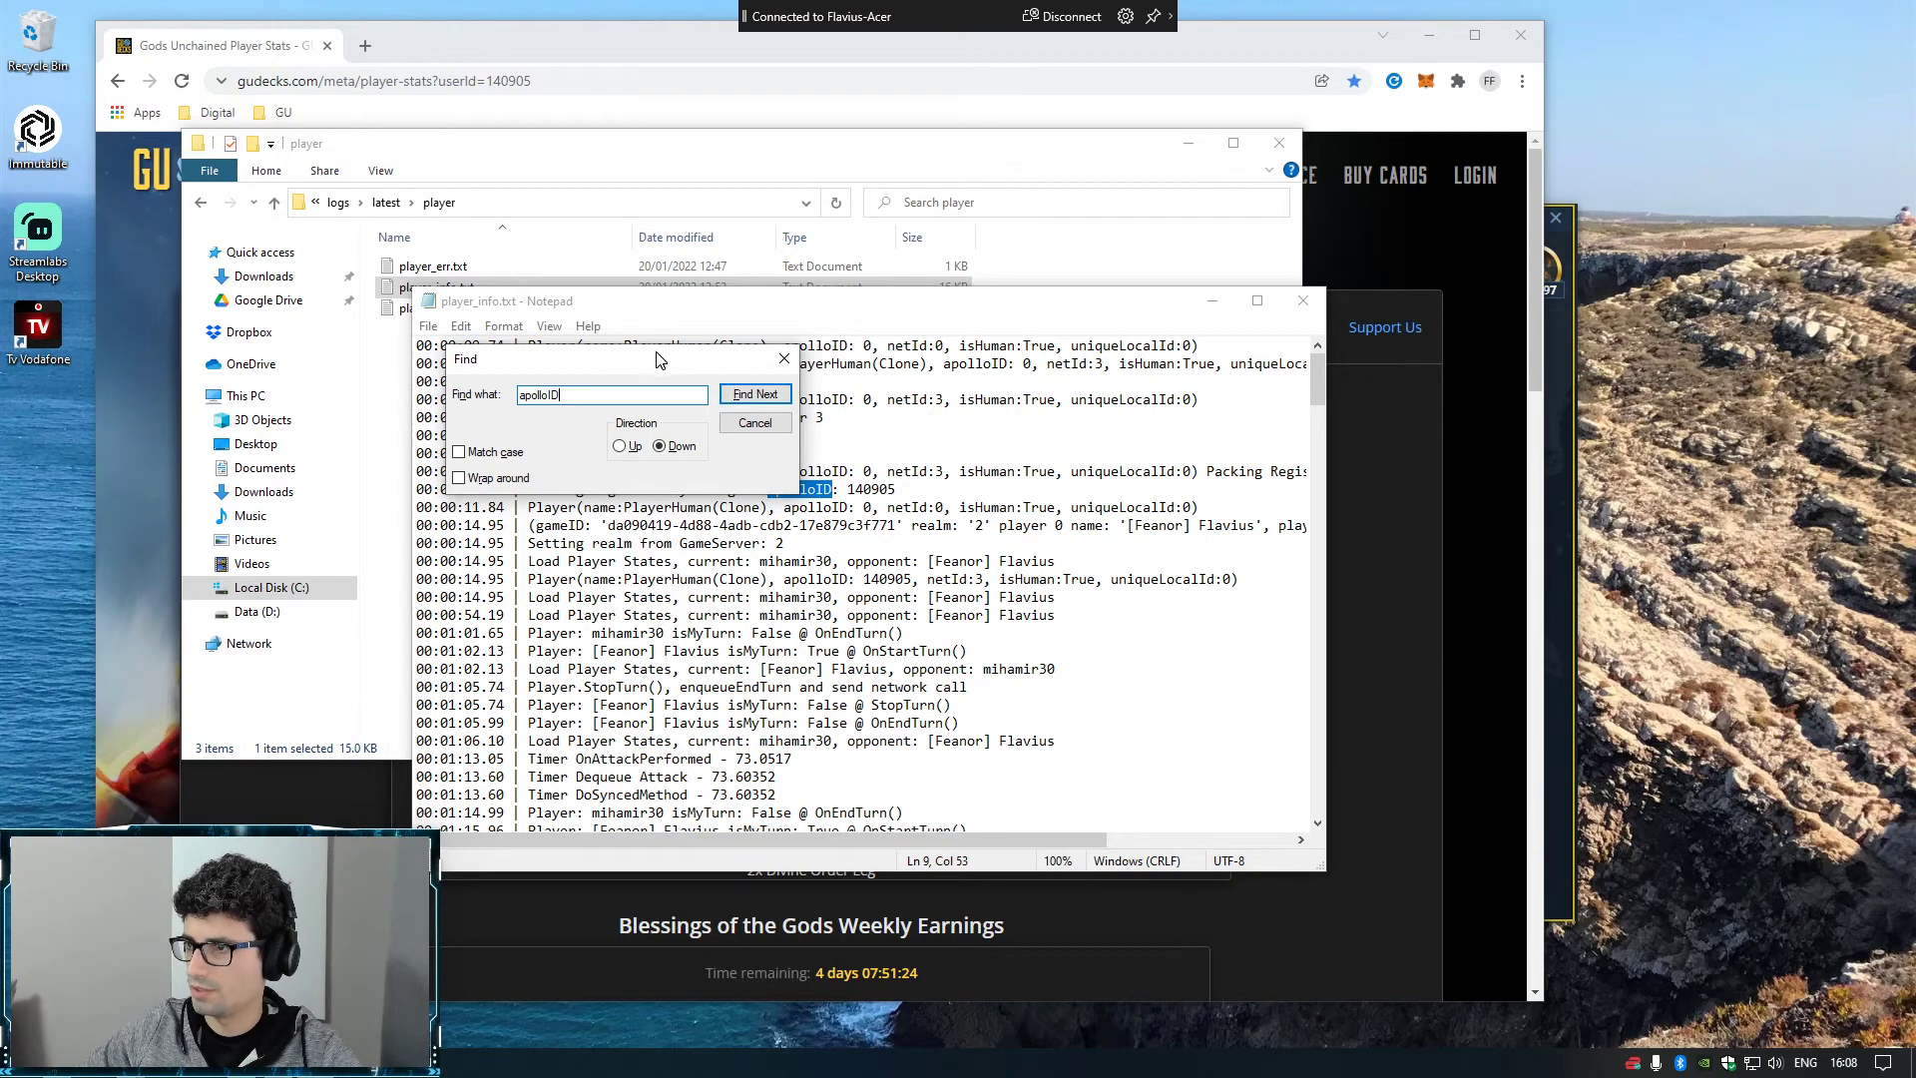
{"action": "left_click_drag", "start_coordinate": [655, 360], "coordinate": [625, 320]}
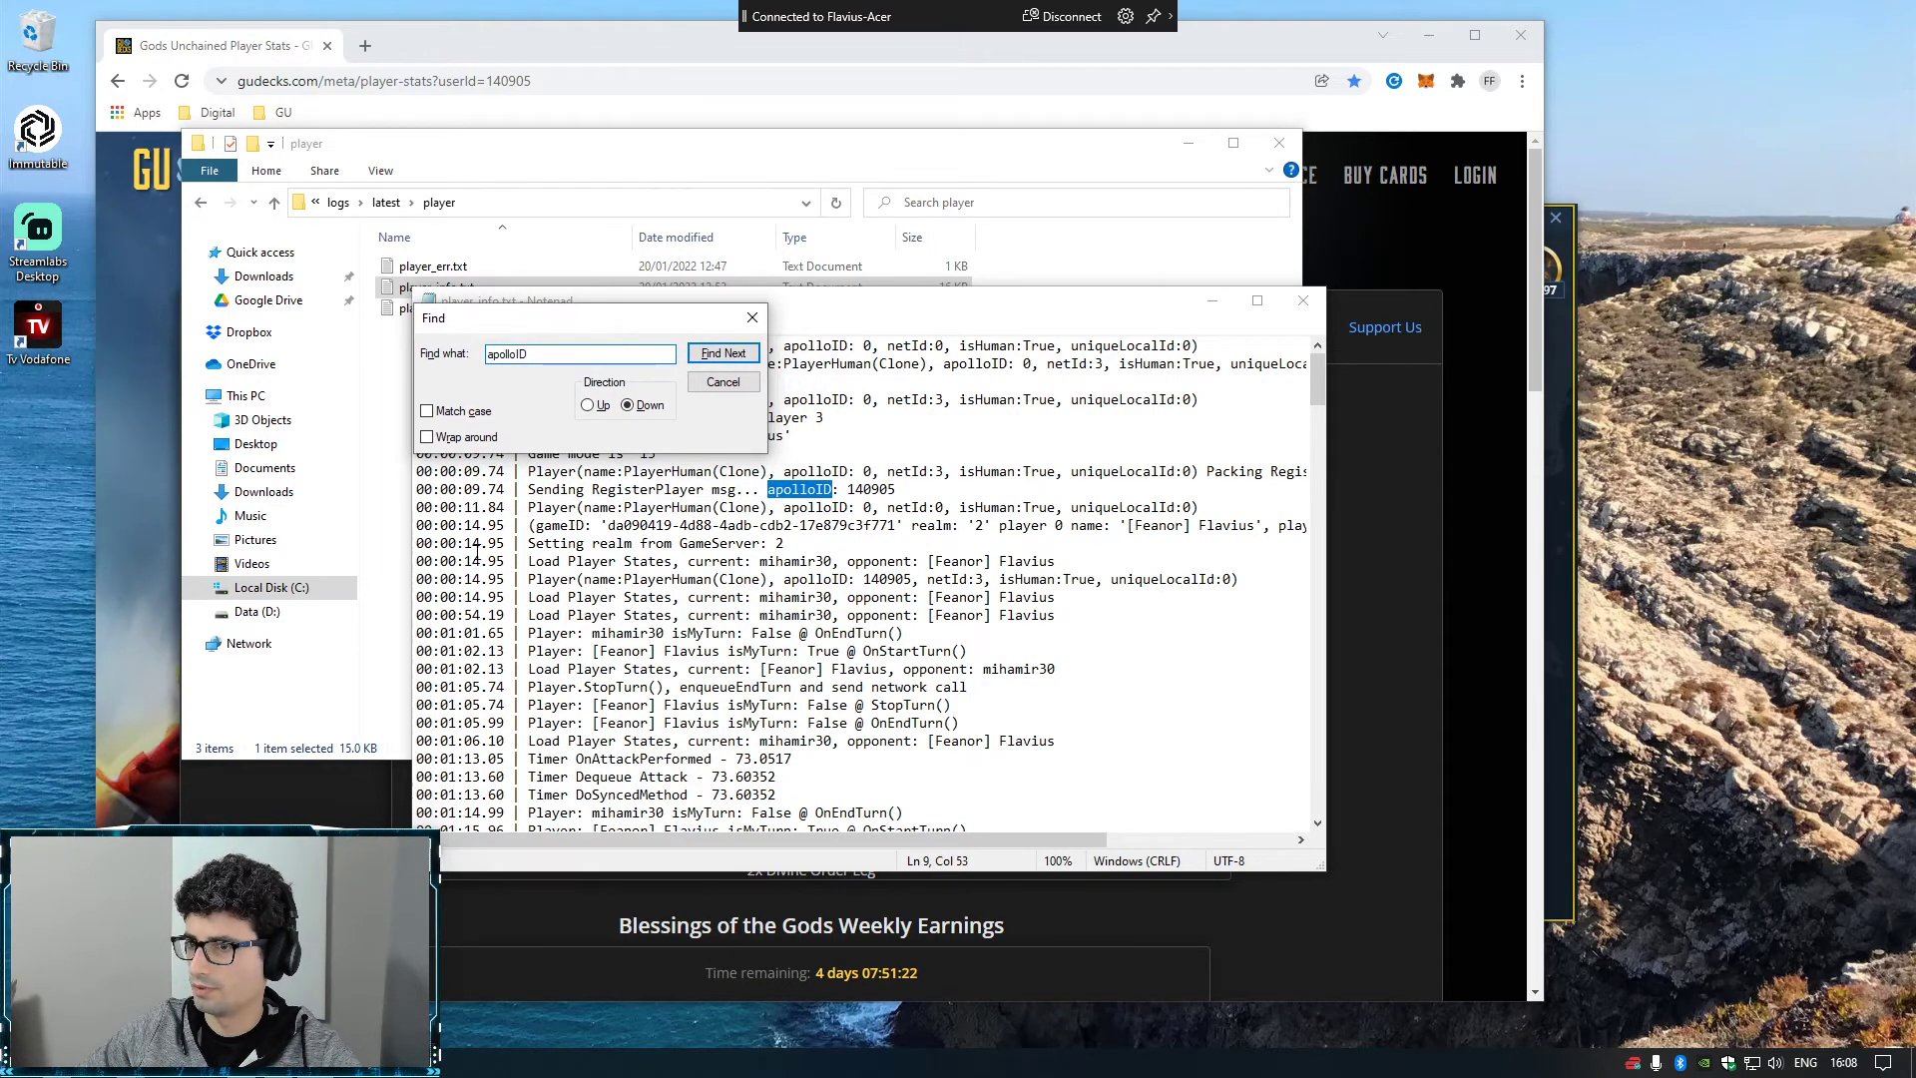
- Select the apolloID value 140905 and compare it with the GUDecks page URL
{"action": "left_click_drag", "start_coordinate": [419, 560], "coordinate": [1094, 560]}
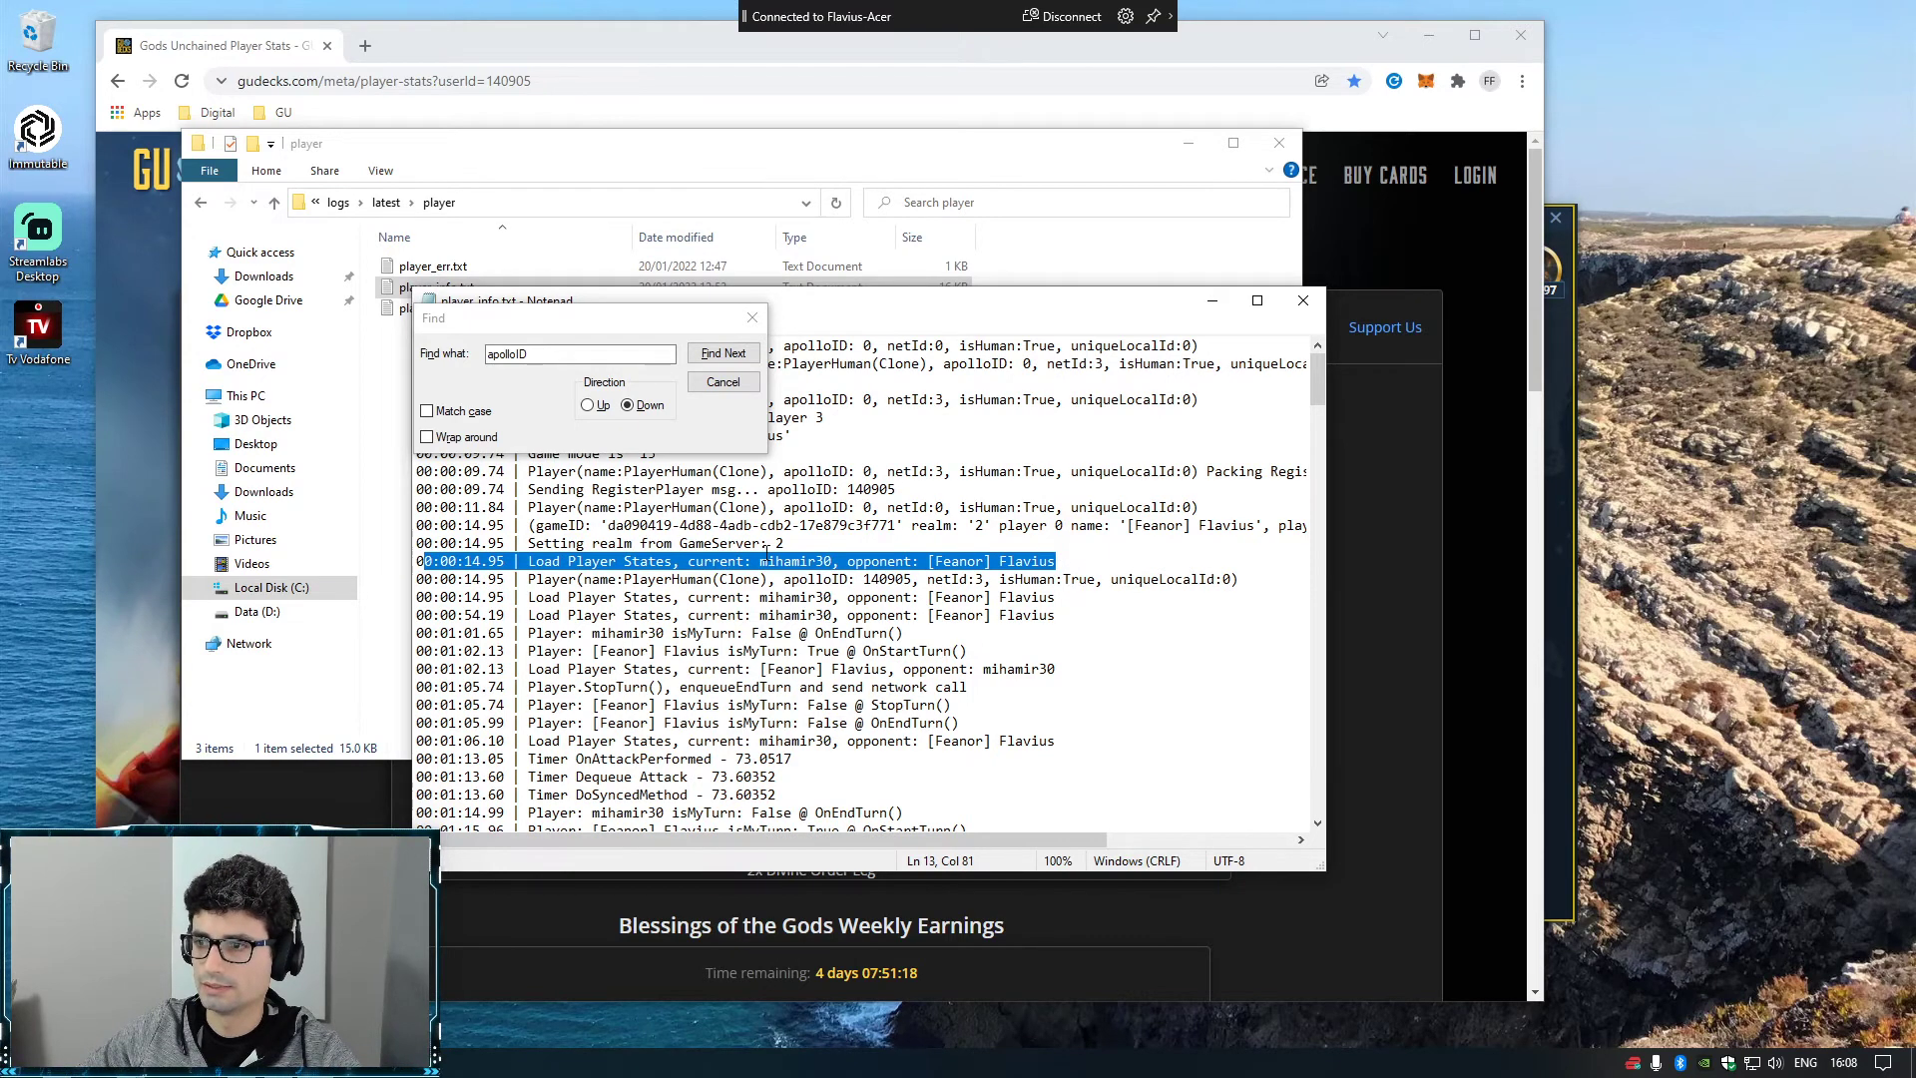
{"action": "left_click", "coordinate": [835, 562]}
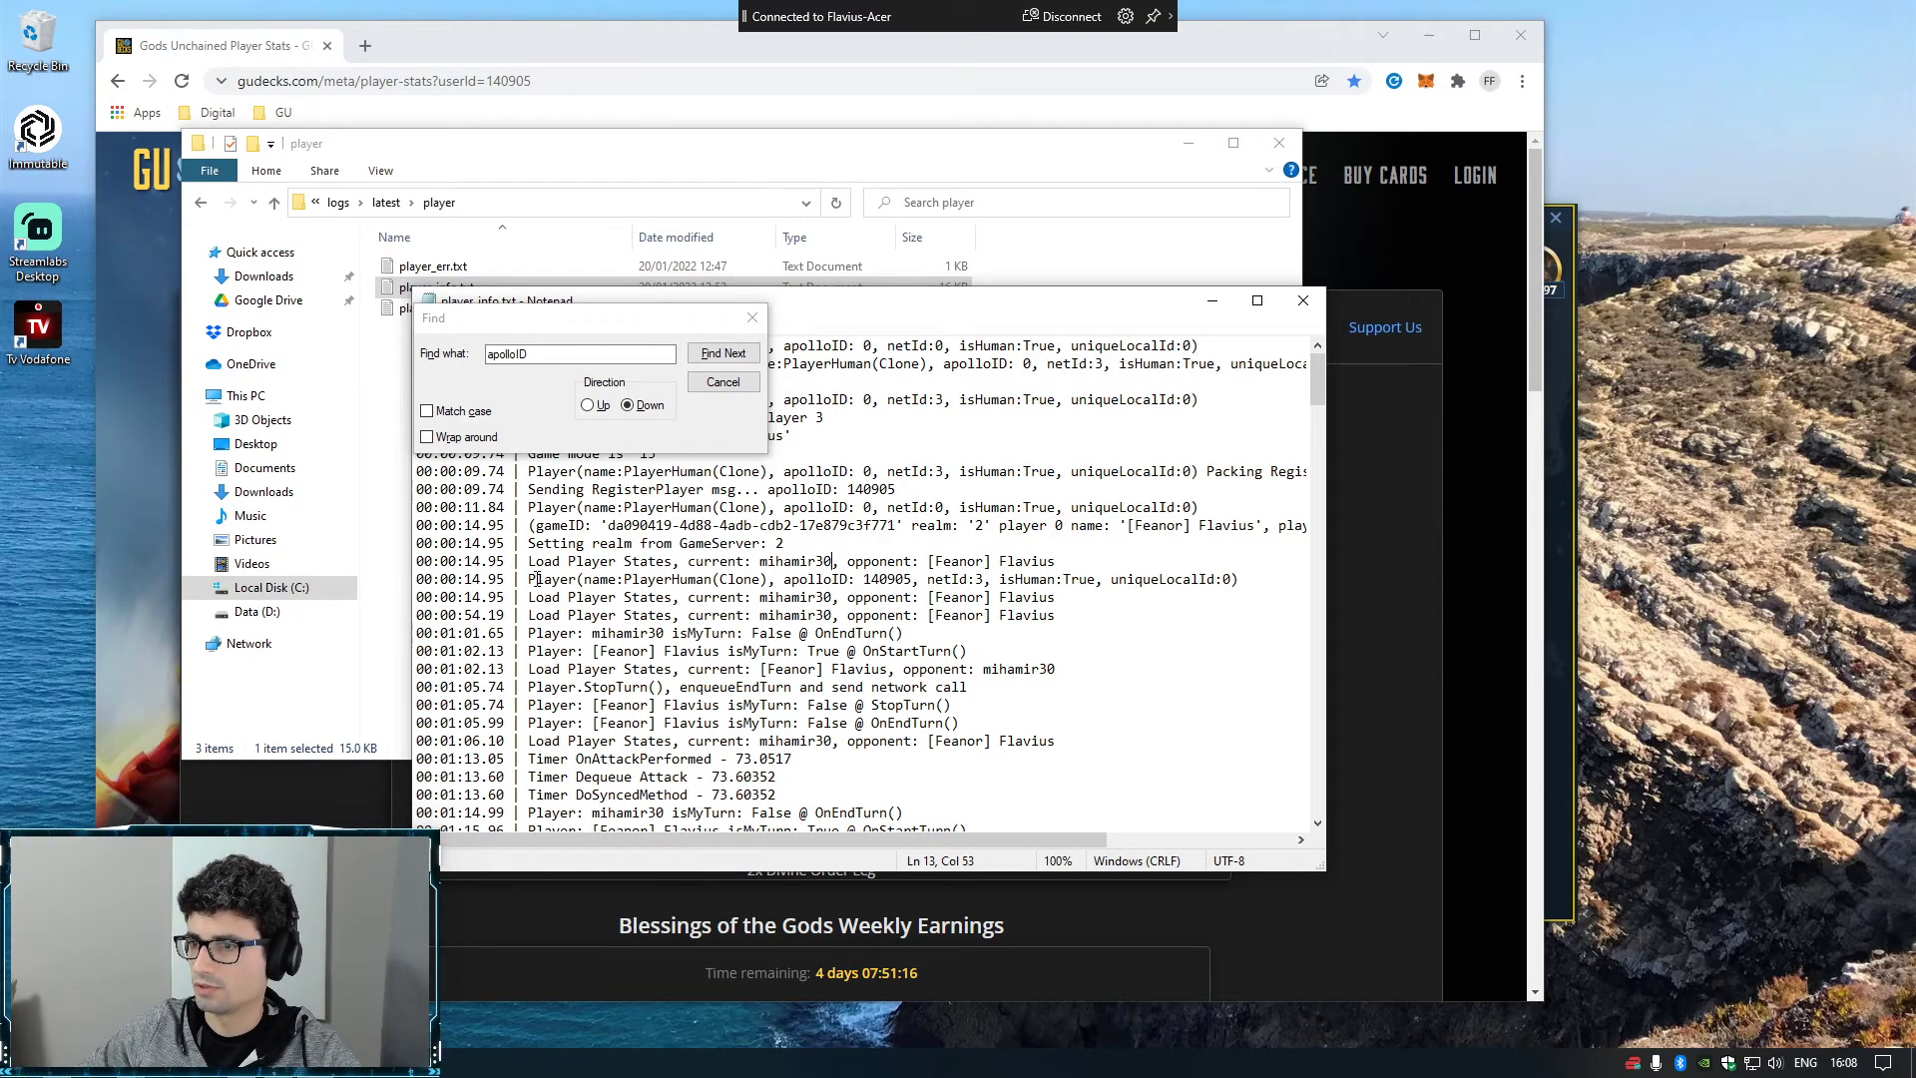
{"action": "left_click_drag", "start_coordinate": [529, 578], "coordinate": [1216, 575]}
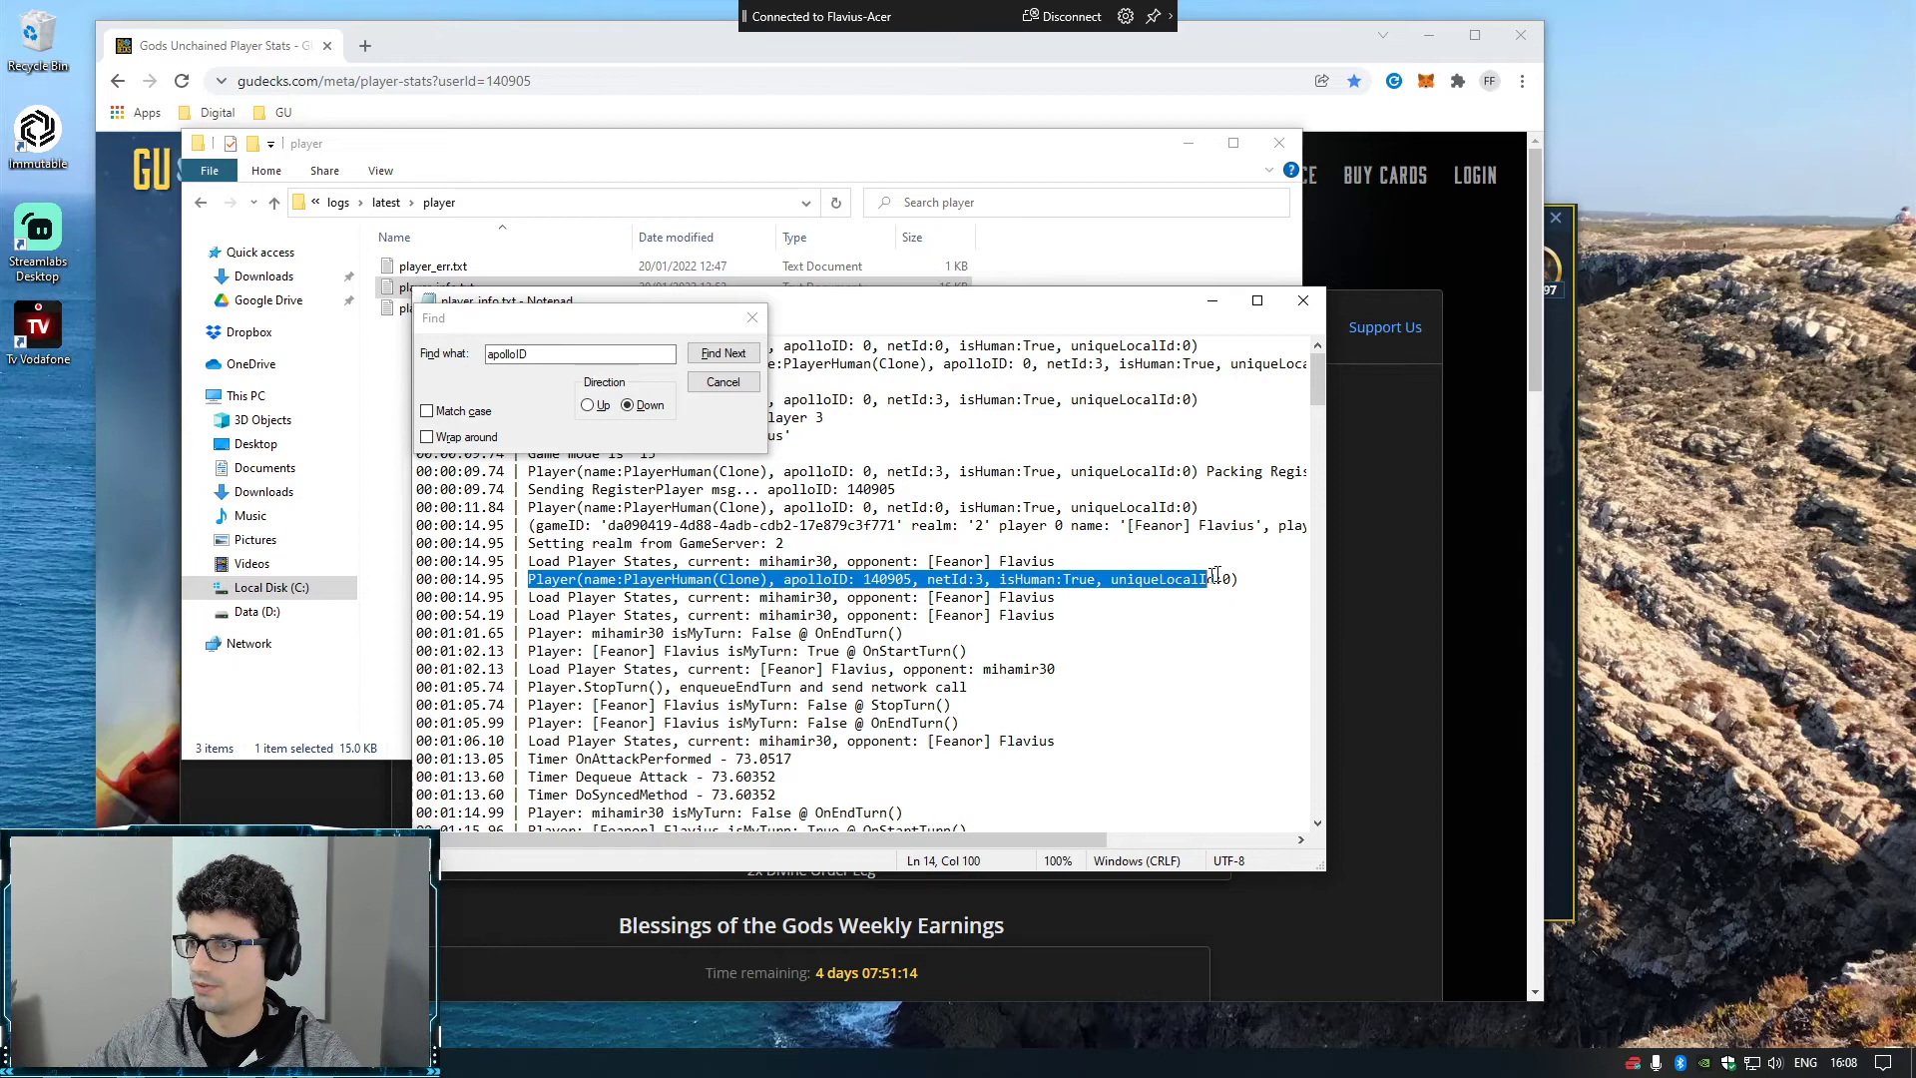
{"action": "left_click", "coordinate": [932, 561]}
{"action": "left_click_drag", "start_coordinate": [785, 579], "coordinate": [908, 580]}
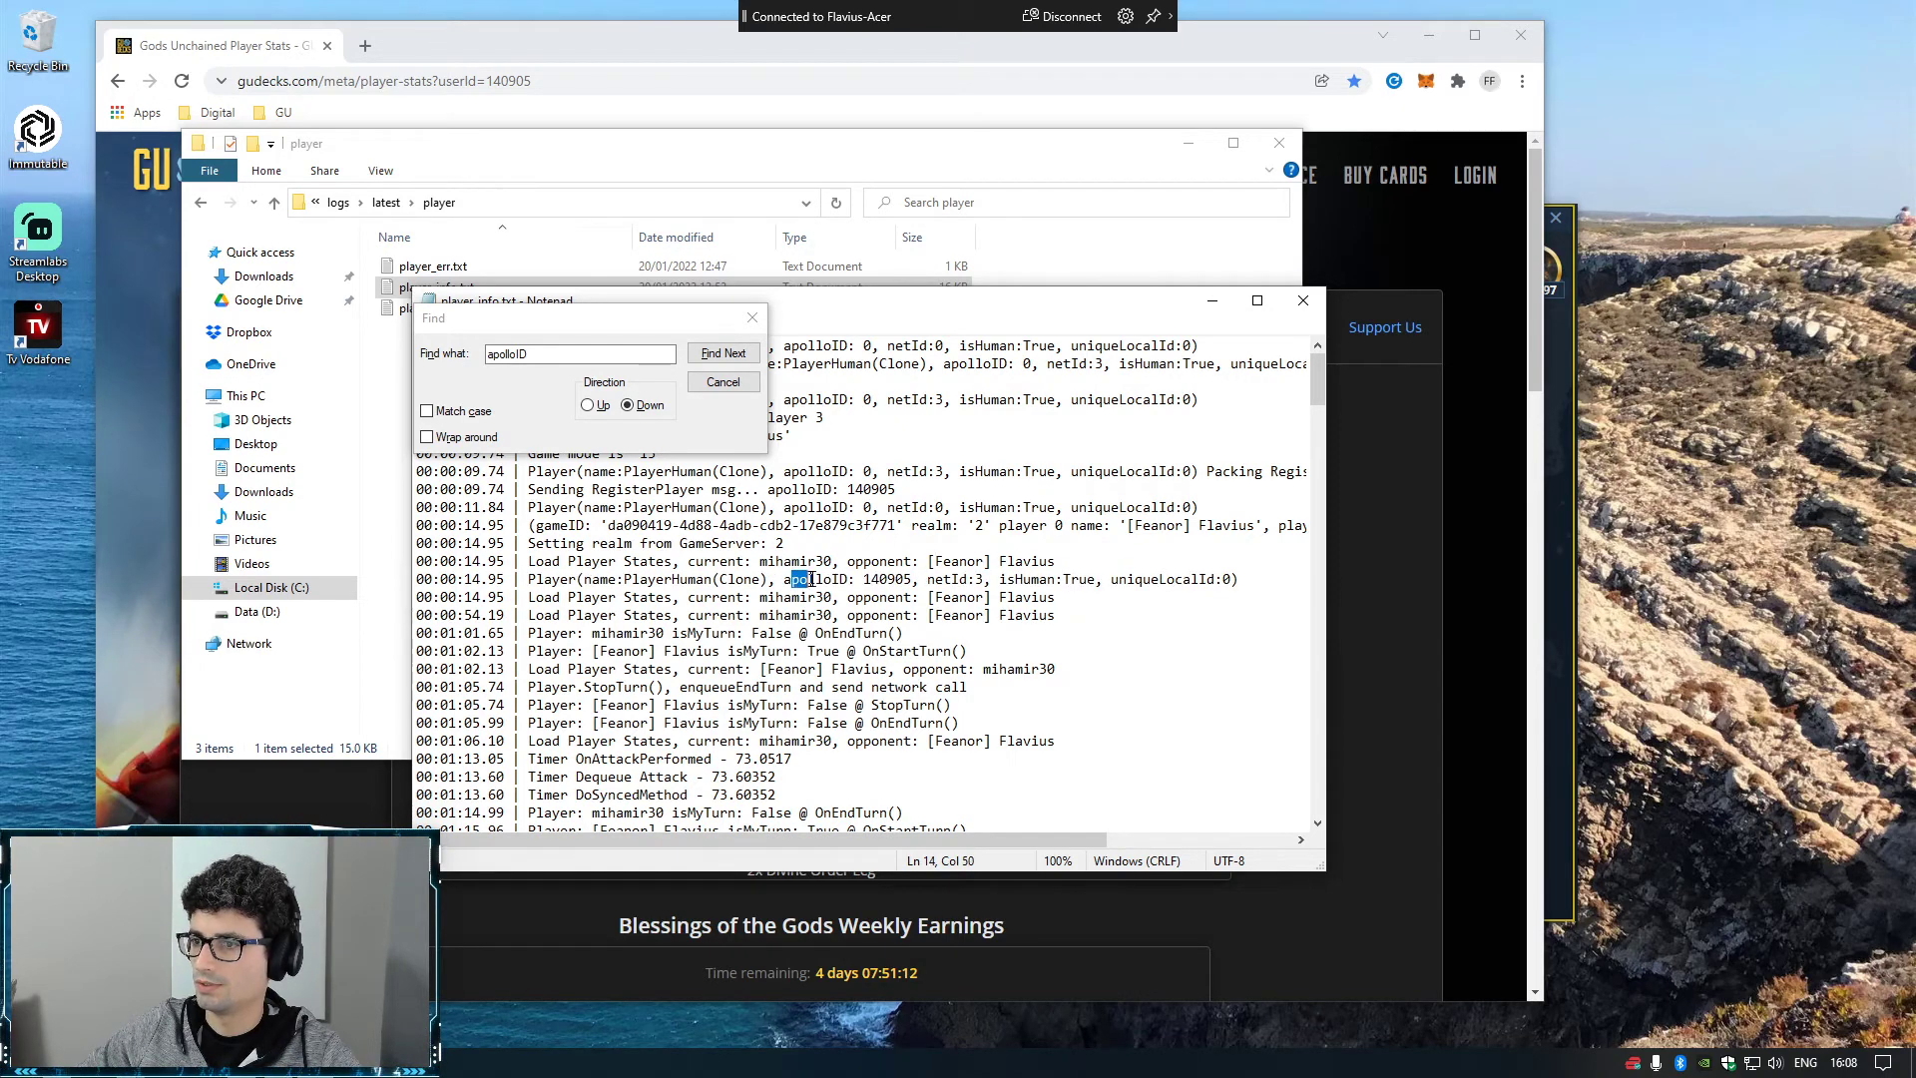
{"action": "double_click", "coordinate": [887, 580]}
{"action": "left_click", "coordinate": [877, 582]}
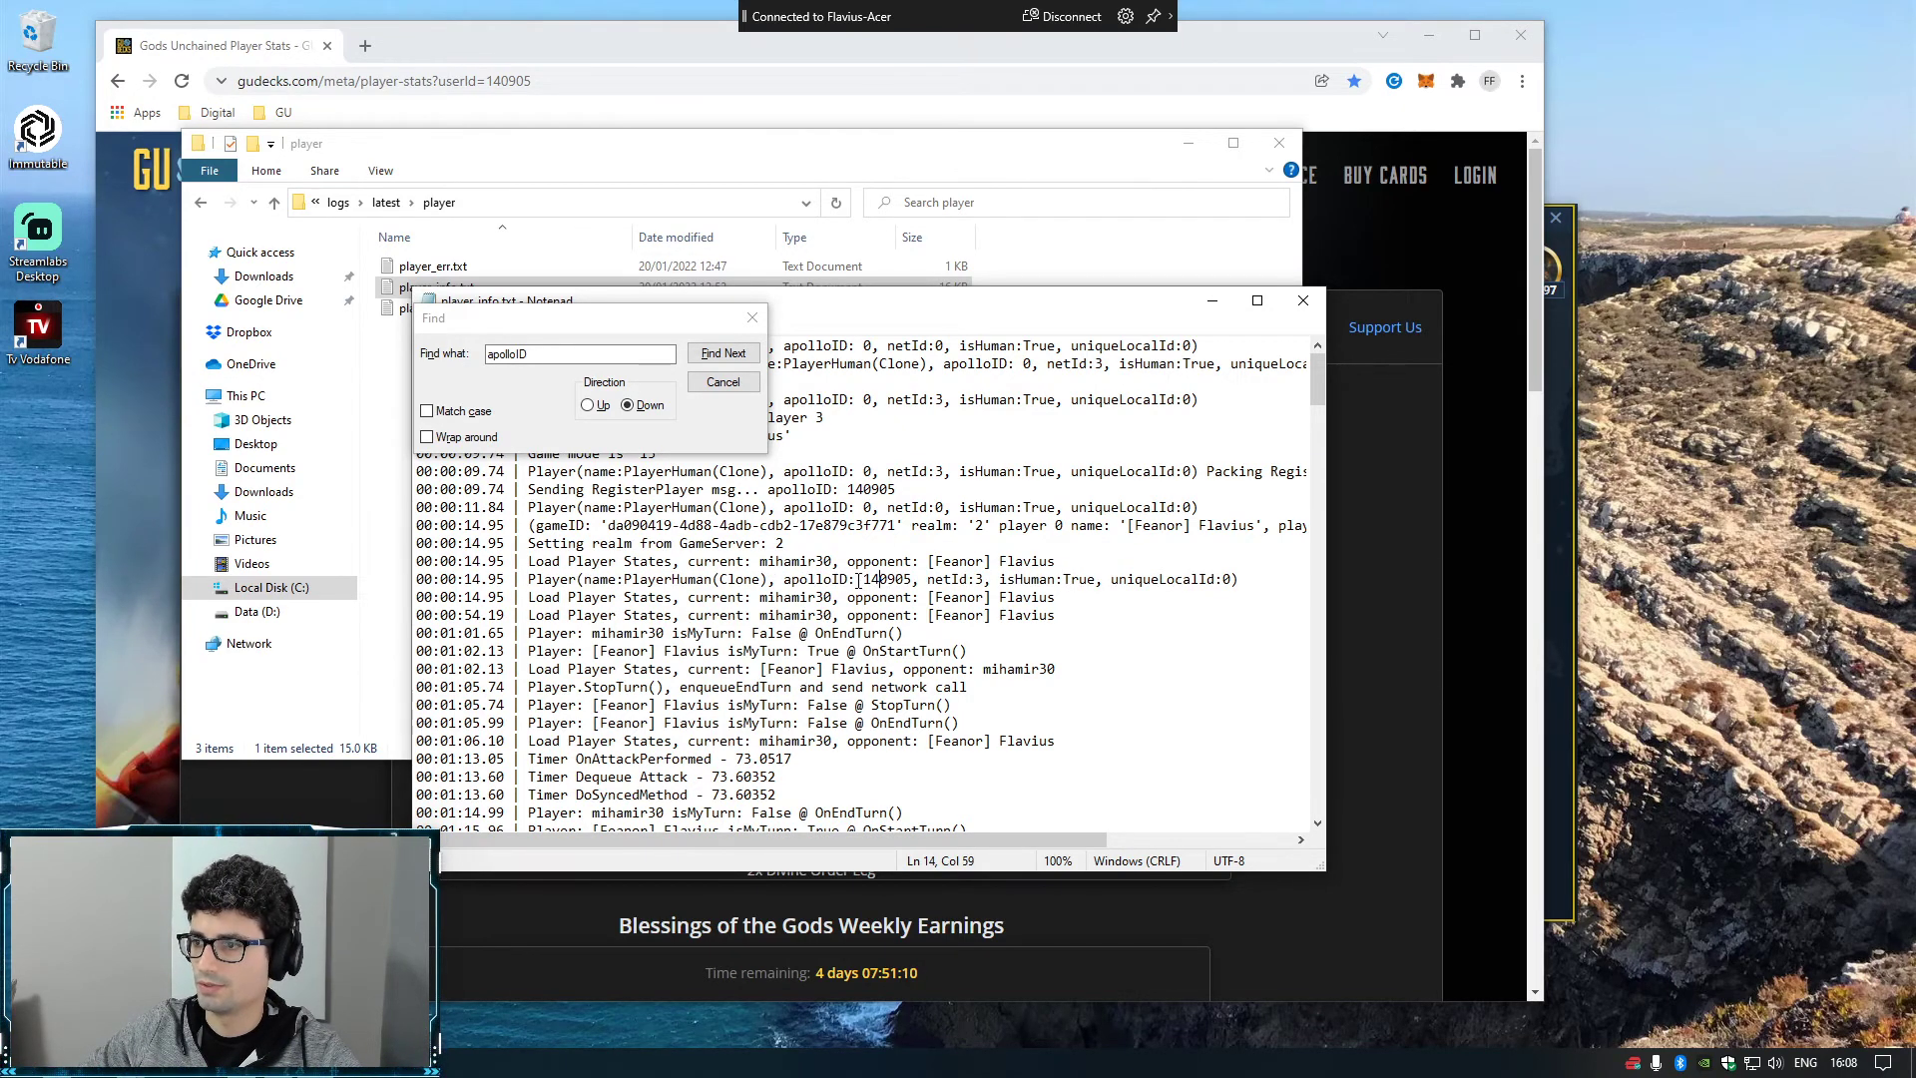
{"action": "left_click_drag", "start_coordinate": [862, 580], "coordinate": [910, 579]}
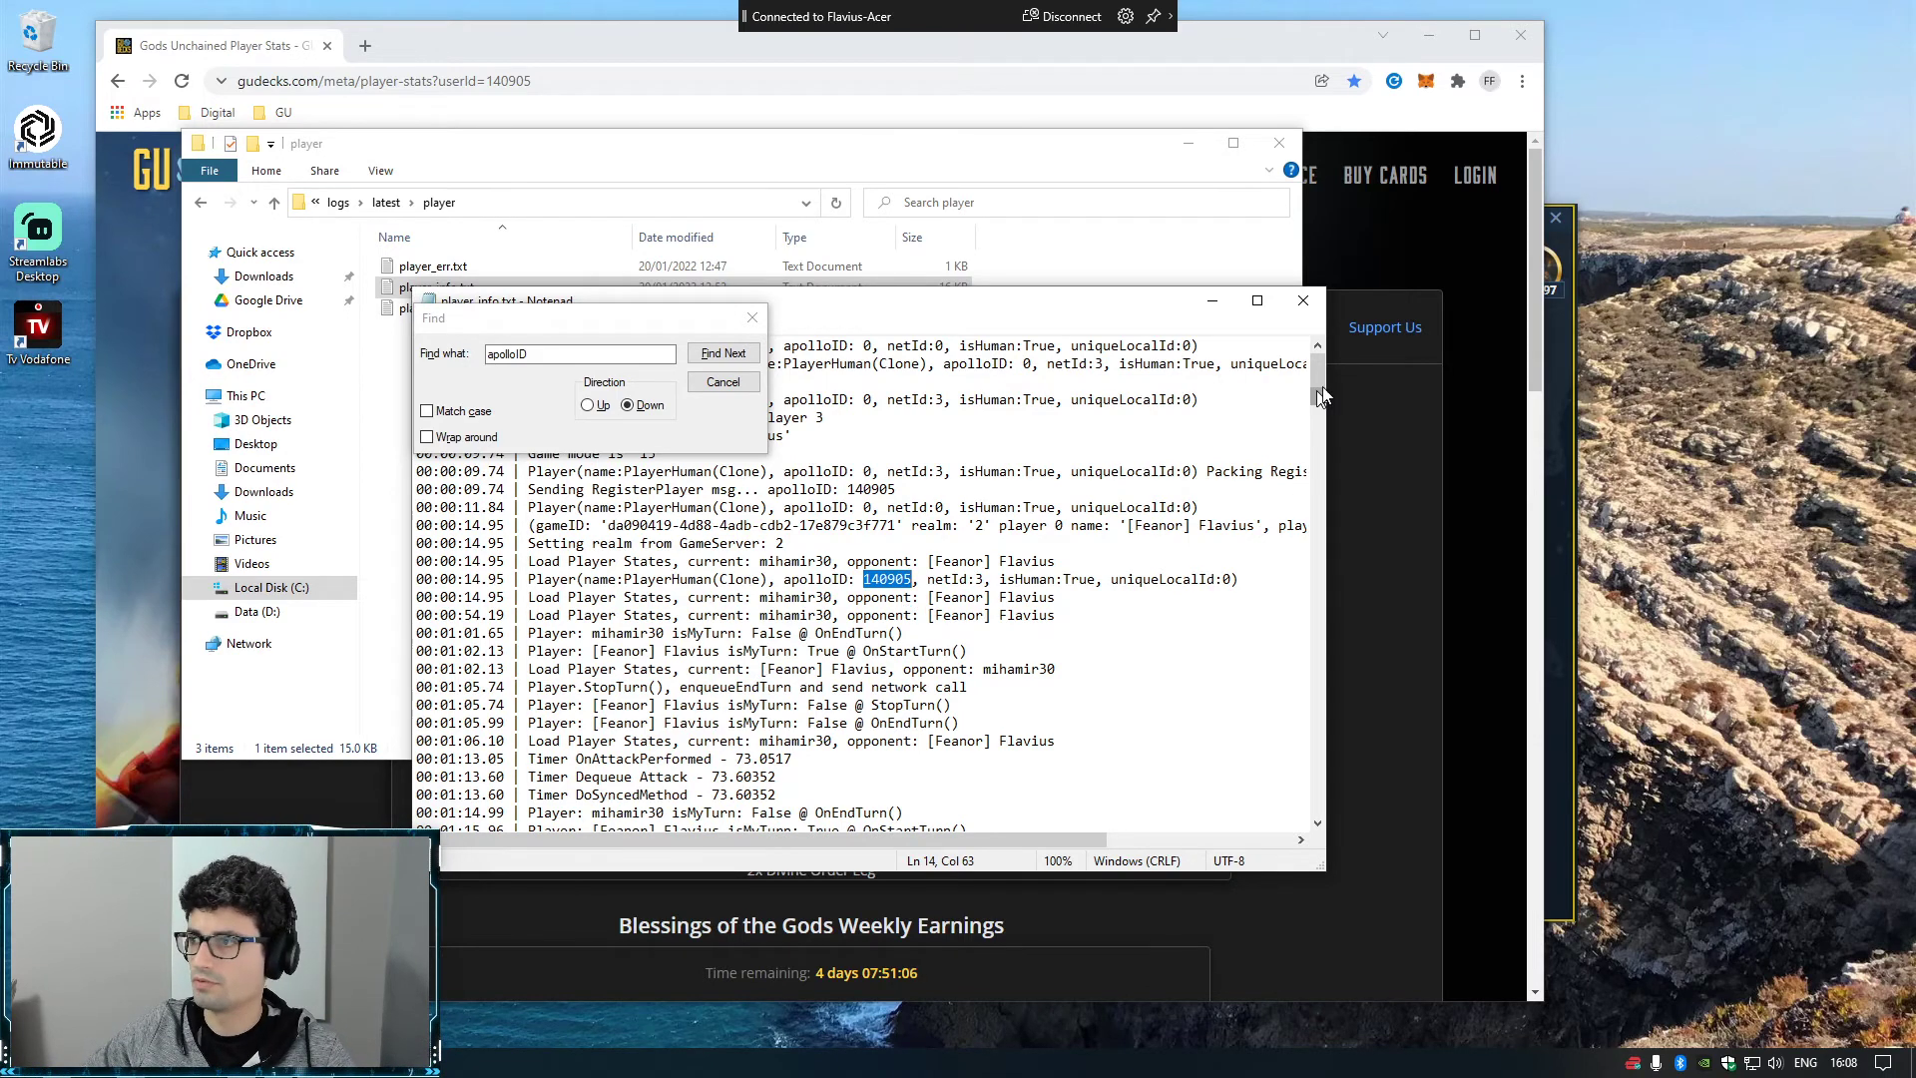
{"action": "left_click", "coordinate": [1210, 52]}
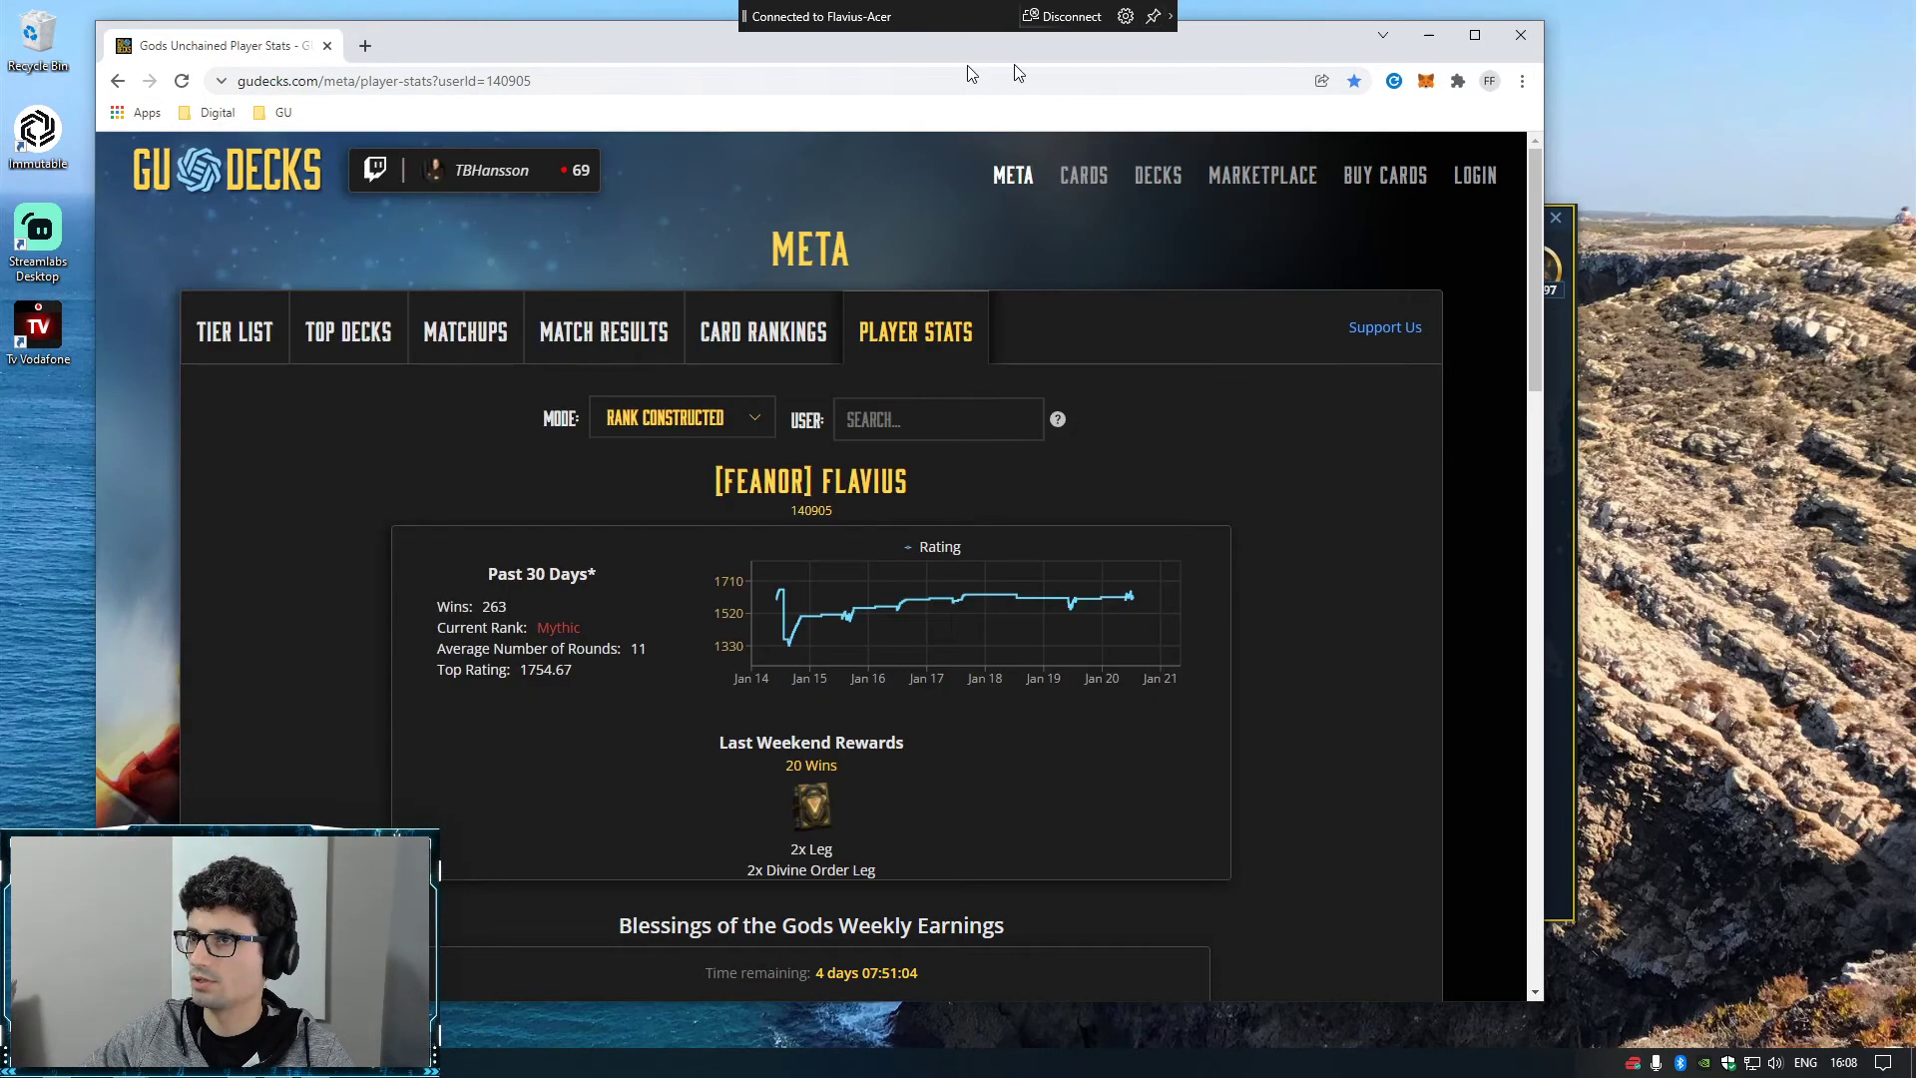
{"action": "left_click", "coordinate": [522, 82]}
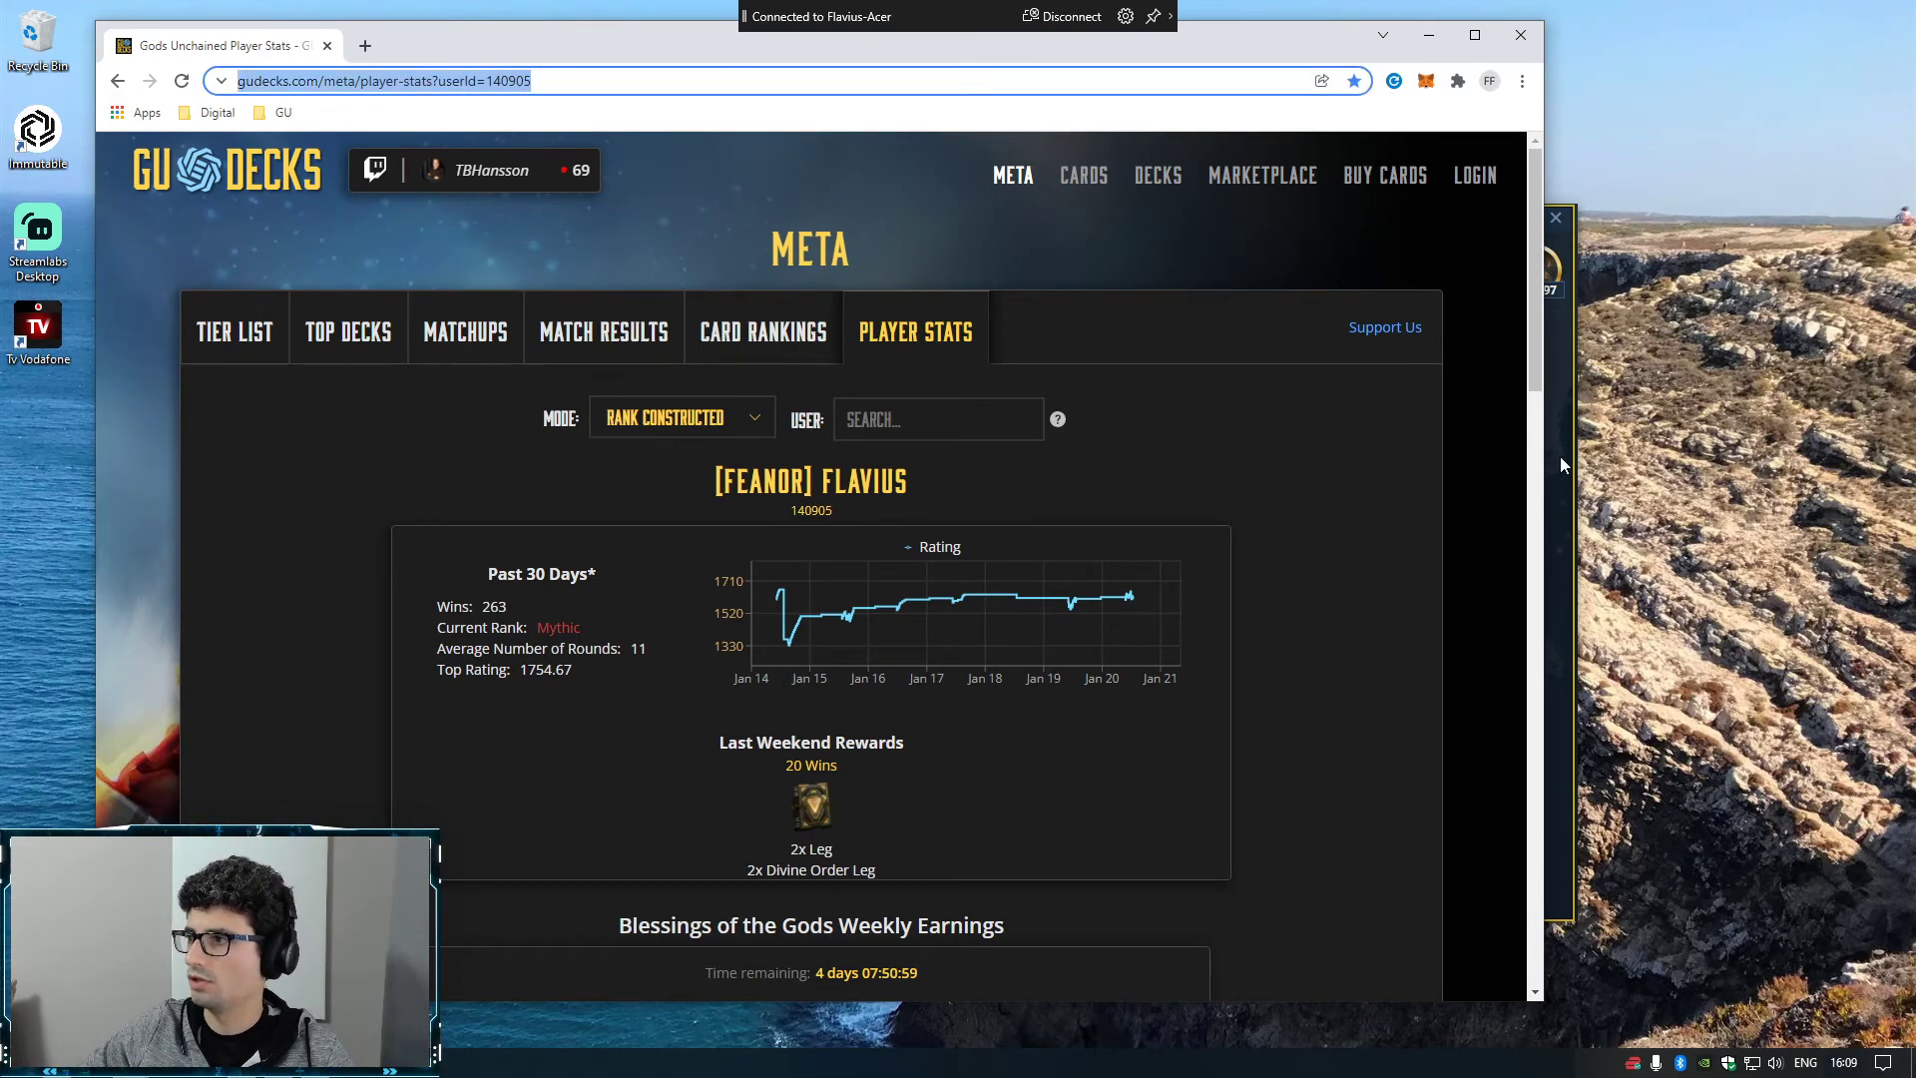
- Back in Notepad, close Find and reselect just 140905 without the trailing comma
{"action": "key", "text": "alt+Tab"}
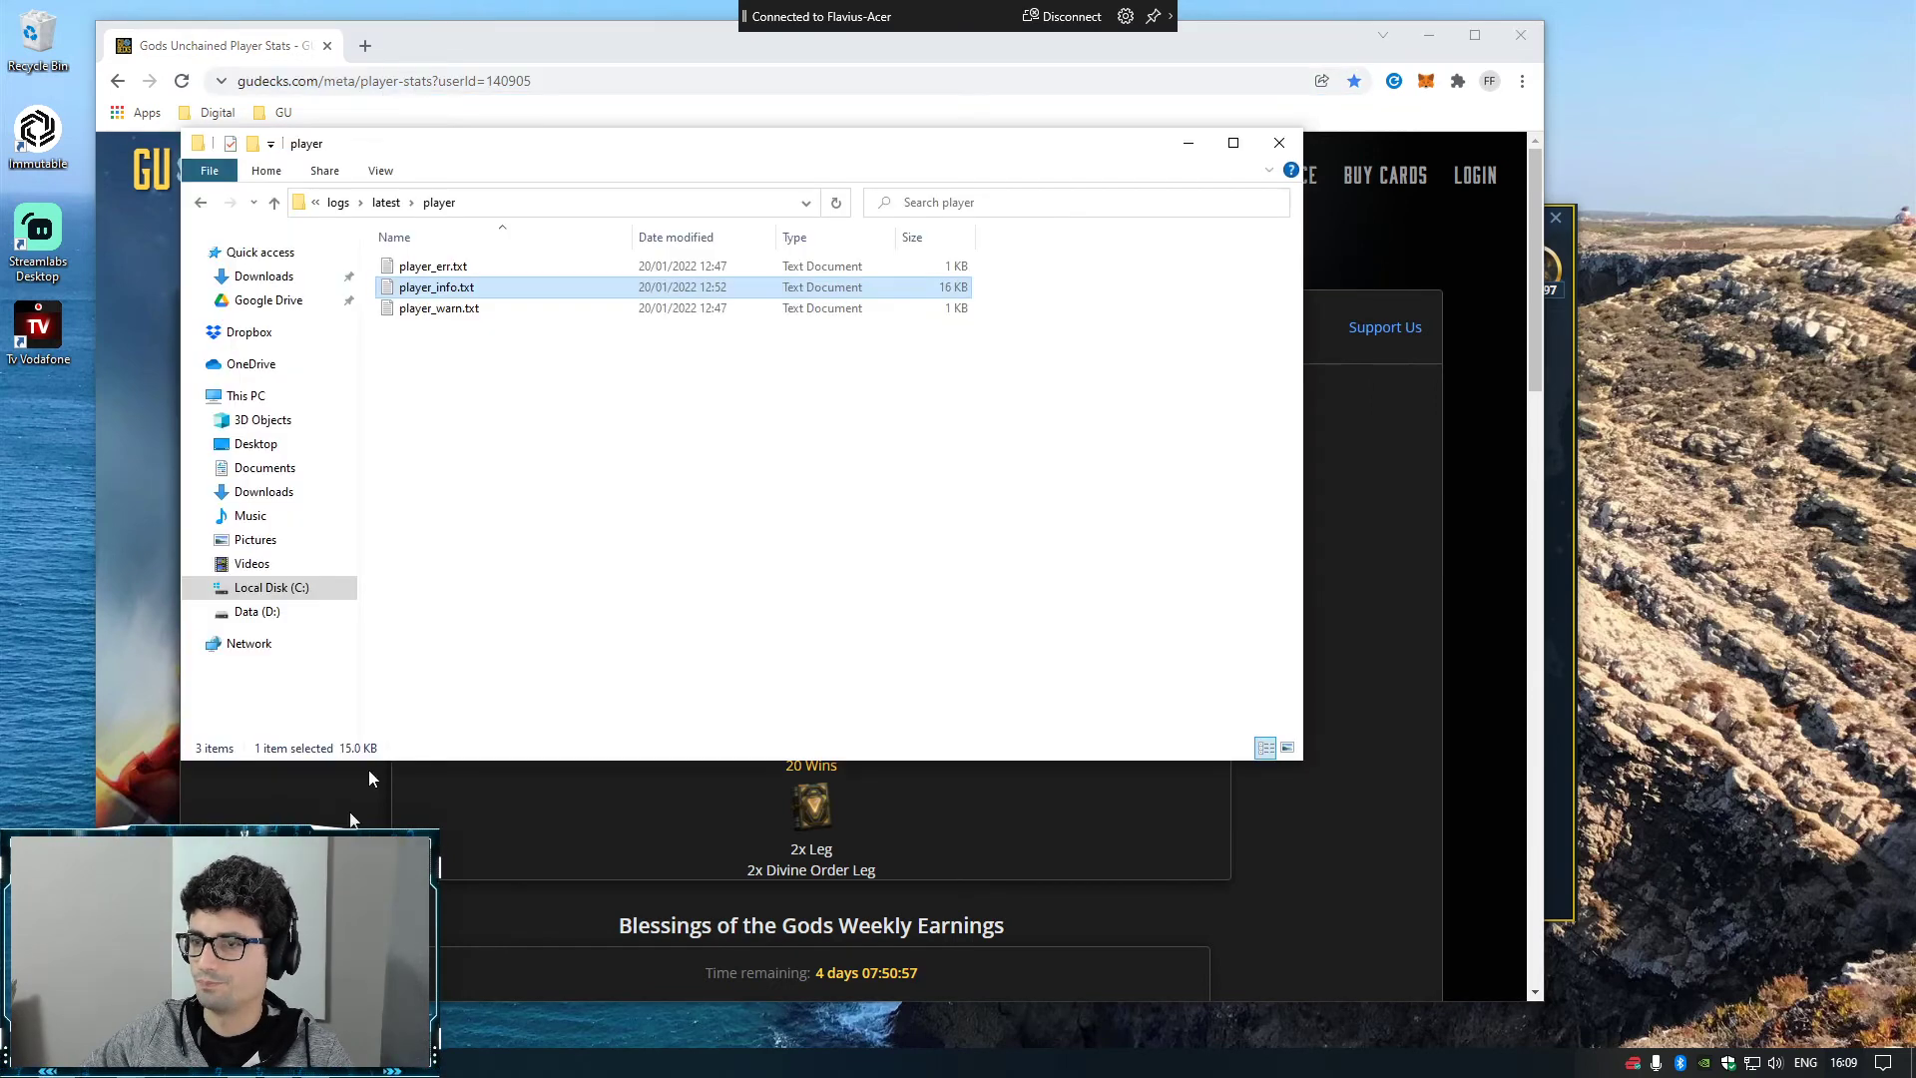
{"action": "left_click", "coordinate": [473, 284]}
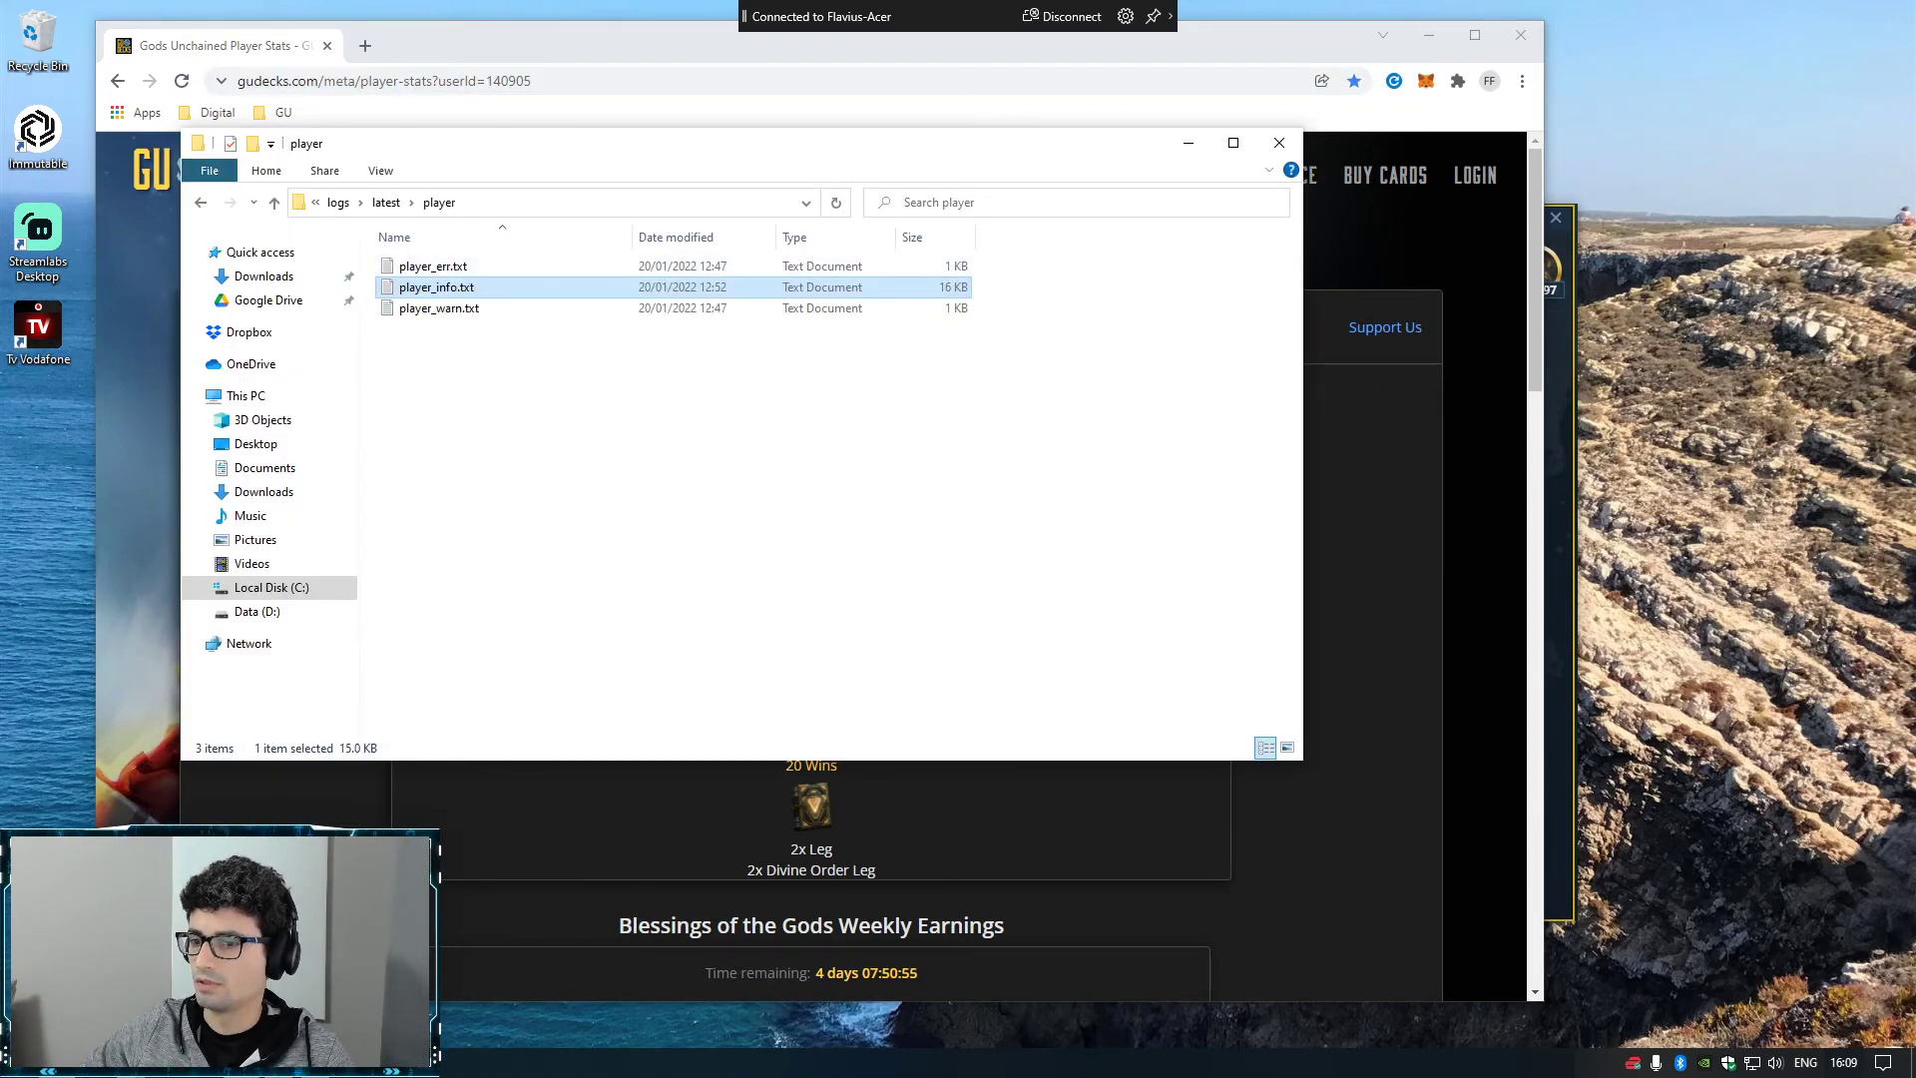
{"action": "key", "text": "alt+Tab"}
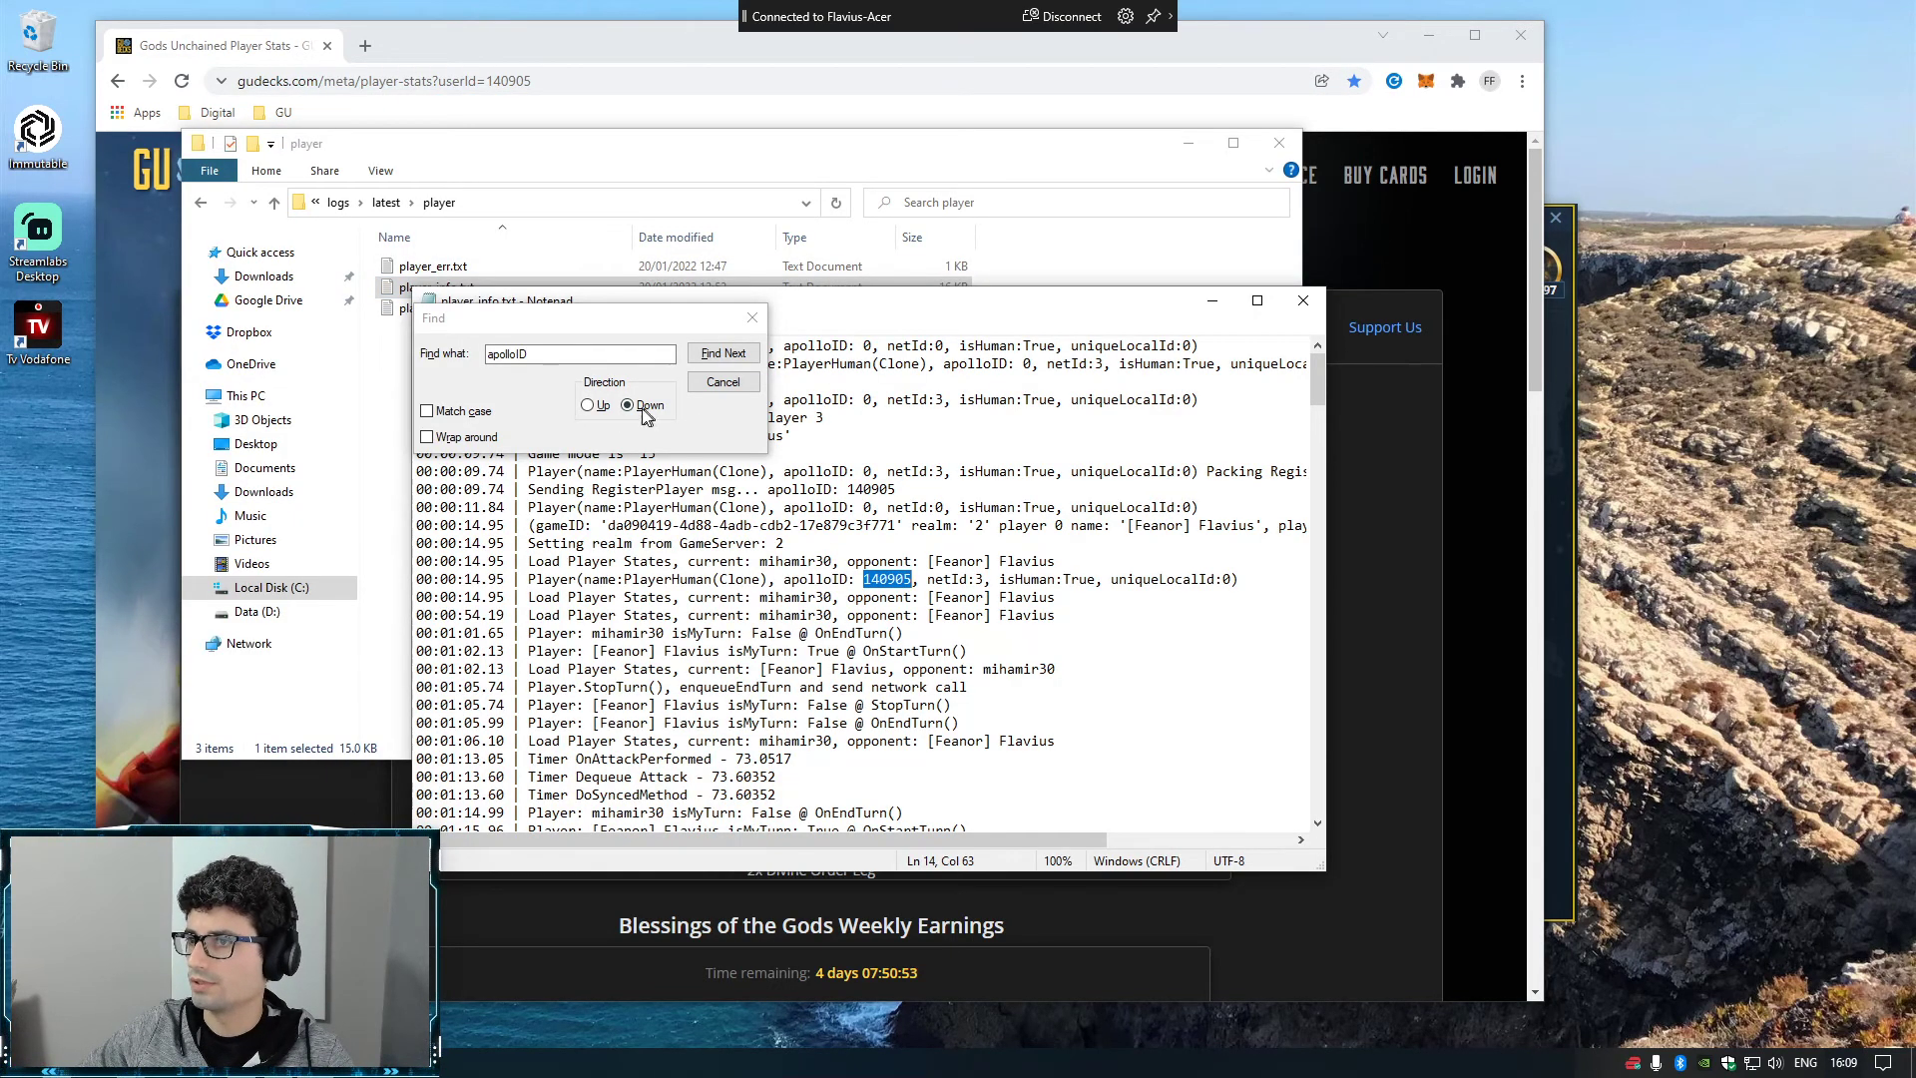
{"action": "left_click", "coordinate": [751, 319]}
{"action": "left_click", "coordinate": [883, 580]}
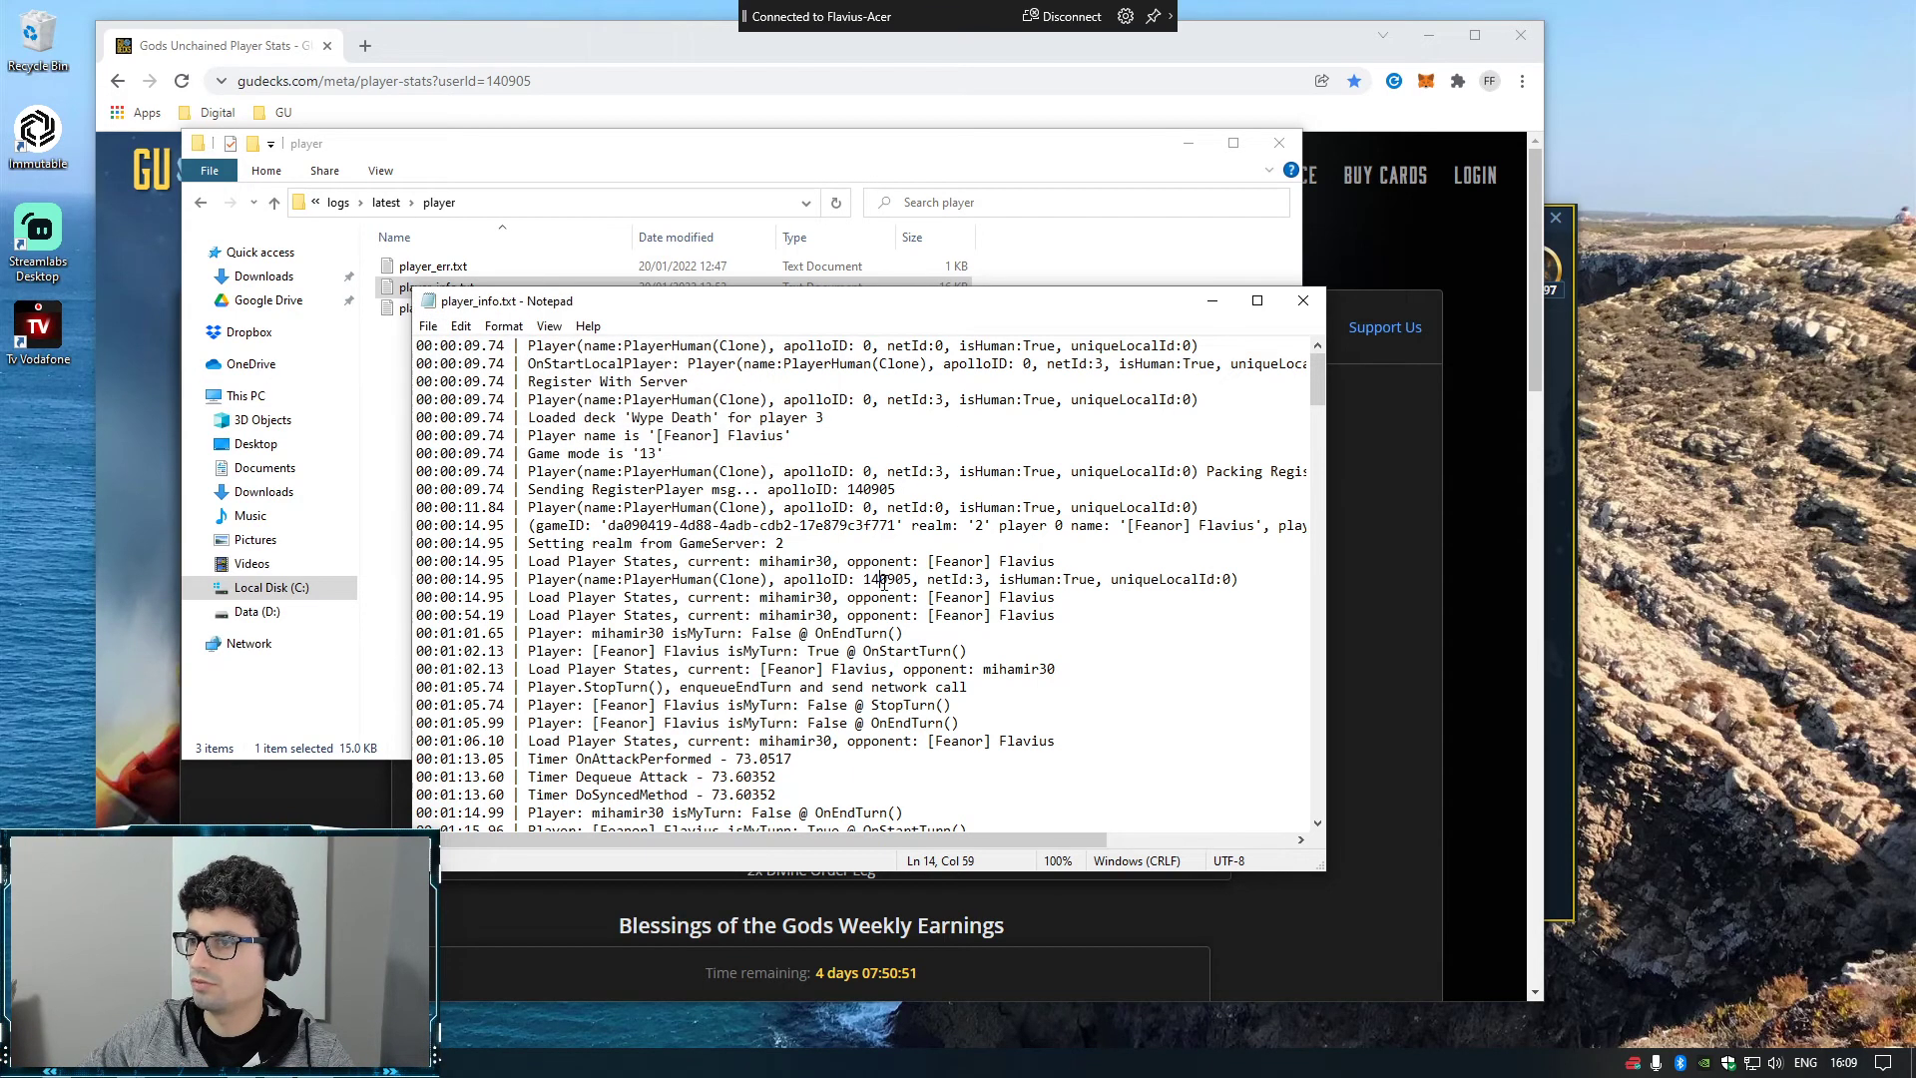
{"action": "left_click_drag", "start_coordinate": [864, 580], "coordinate": [913, 580]}
{"action": "key", "text": "ctrl+c"}
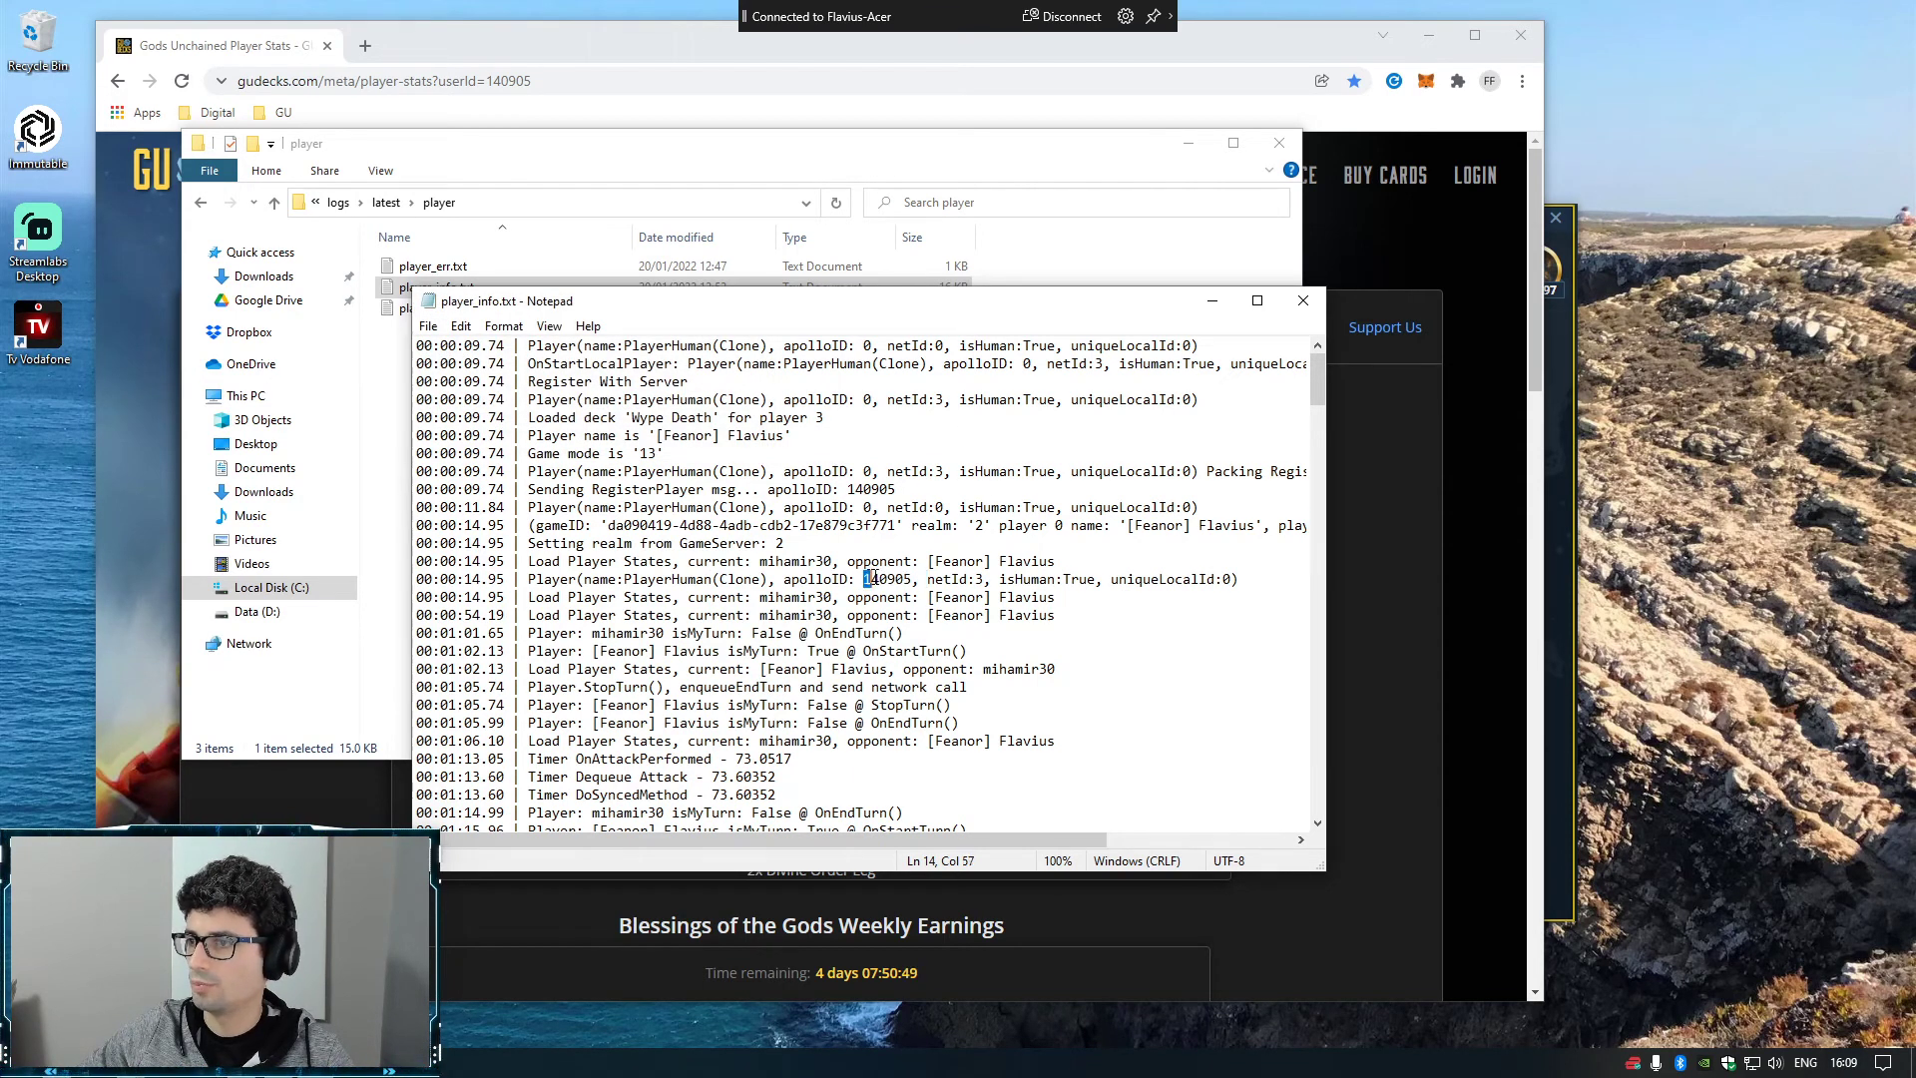
- Paste 140905 into the GUDecks USER search box, then clear it
{"action": "left_click", "coordinate": [1446, 490]}
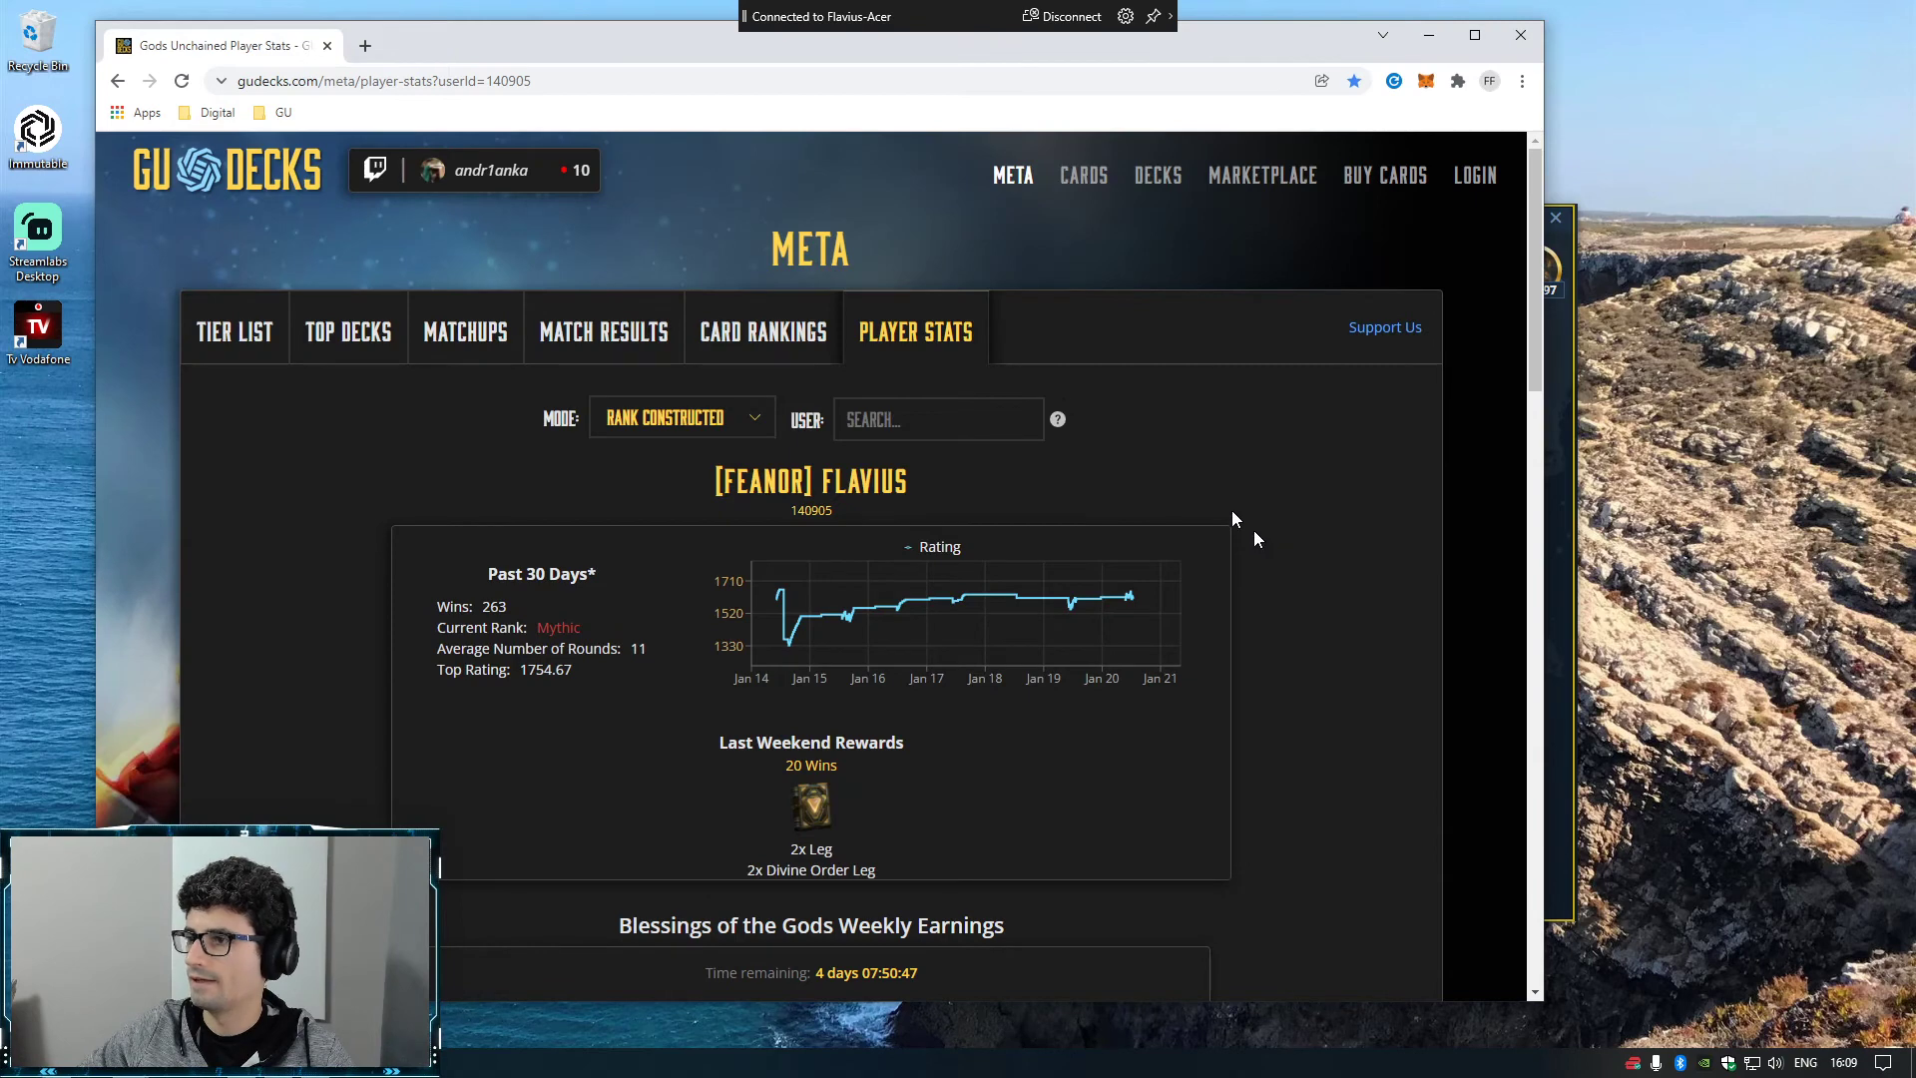
{"action": "left_click", "coordinate": [868, 421]}
{"action": "key", "text": "ctrl+v"}
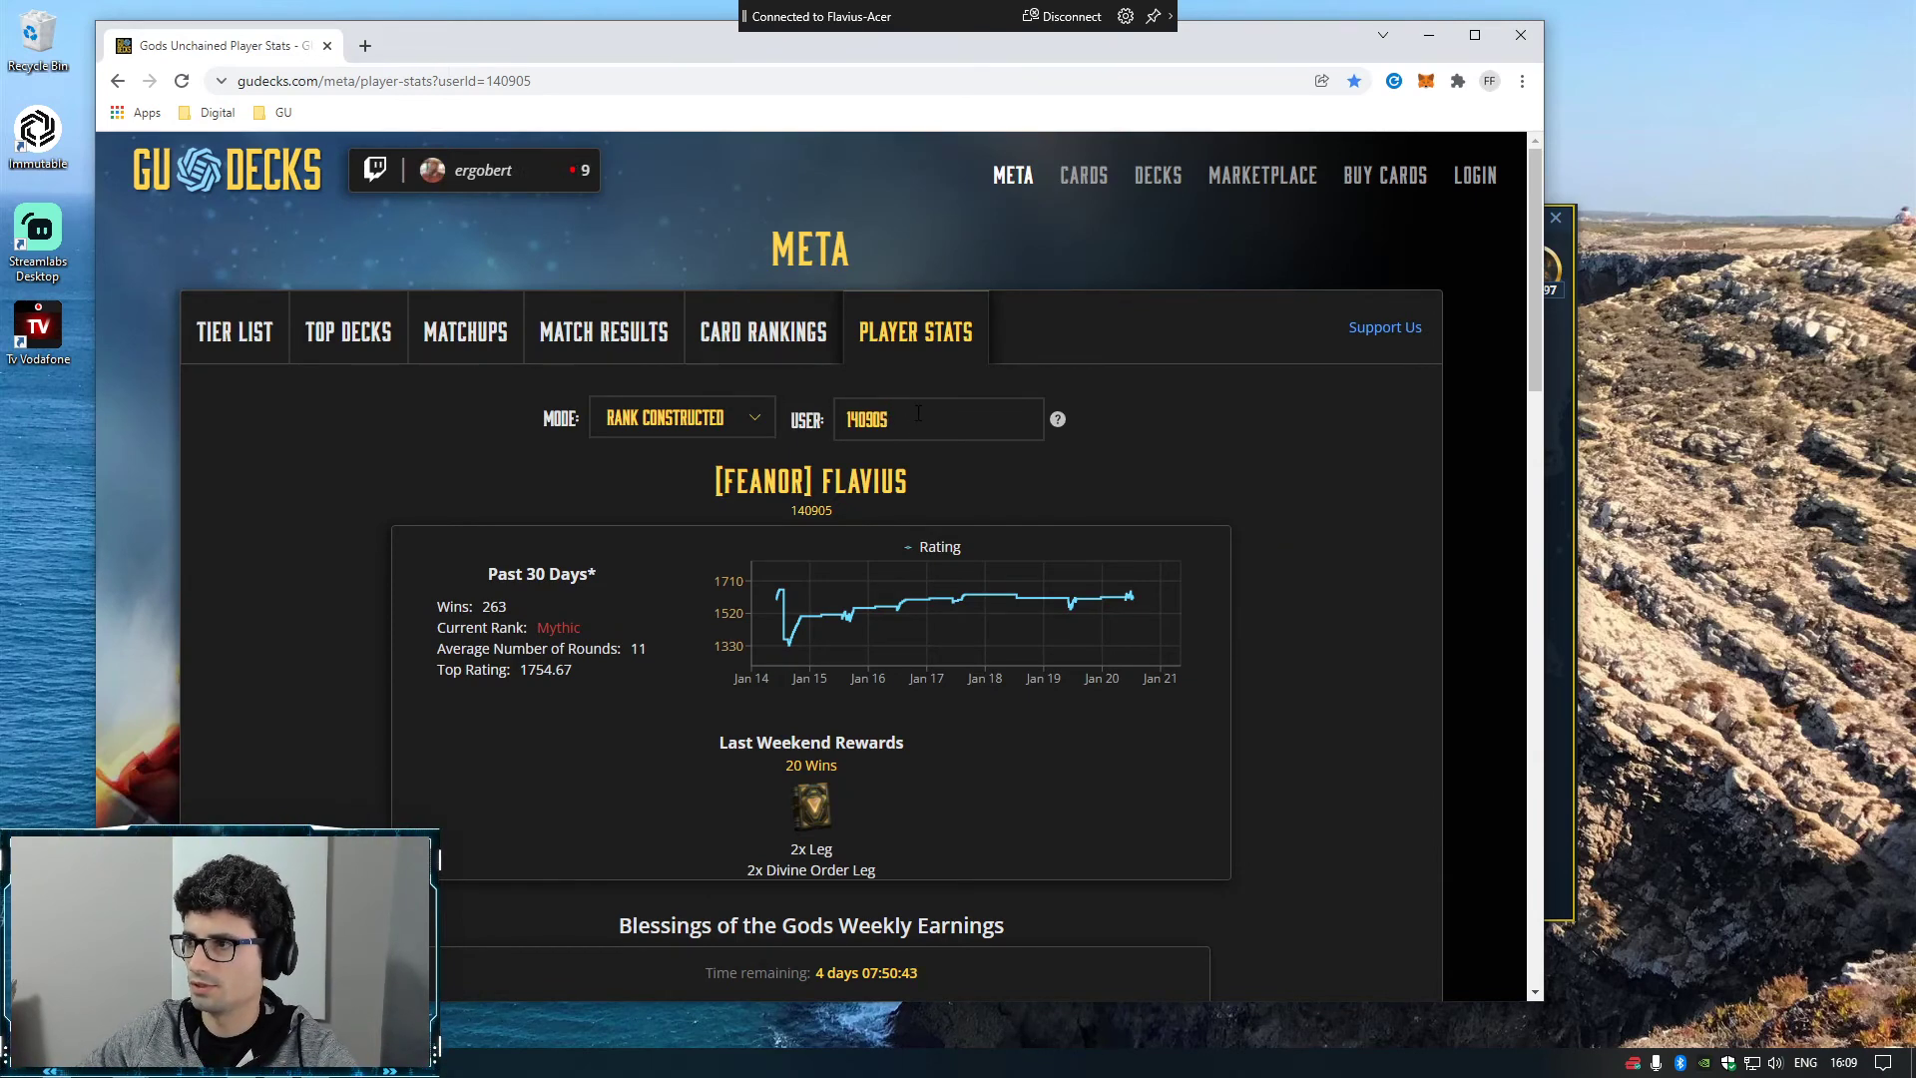
{"action": "key", "text": "ctrl+a"}
{"action": "key", "text": "ctrl+c"}
{"action": "key", "text": "BackSpace"}
- Replace the URL's userId with 140905 and reload the page
{"action": "left_click", "coordinate": [599, 82]}
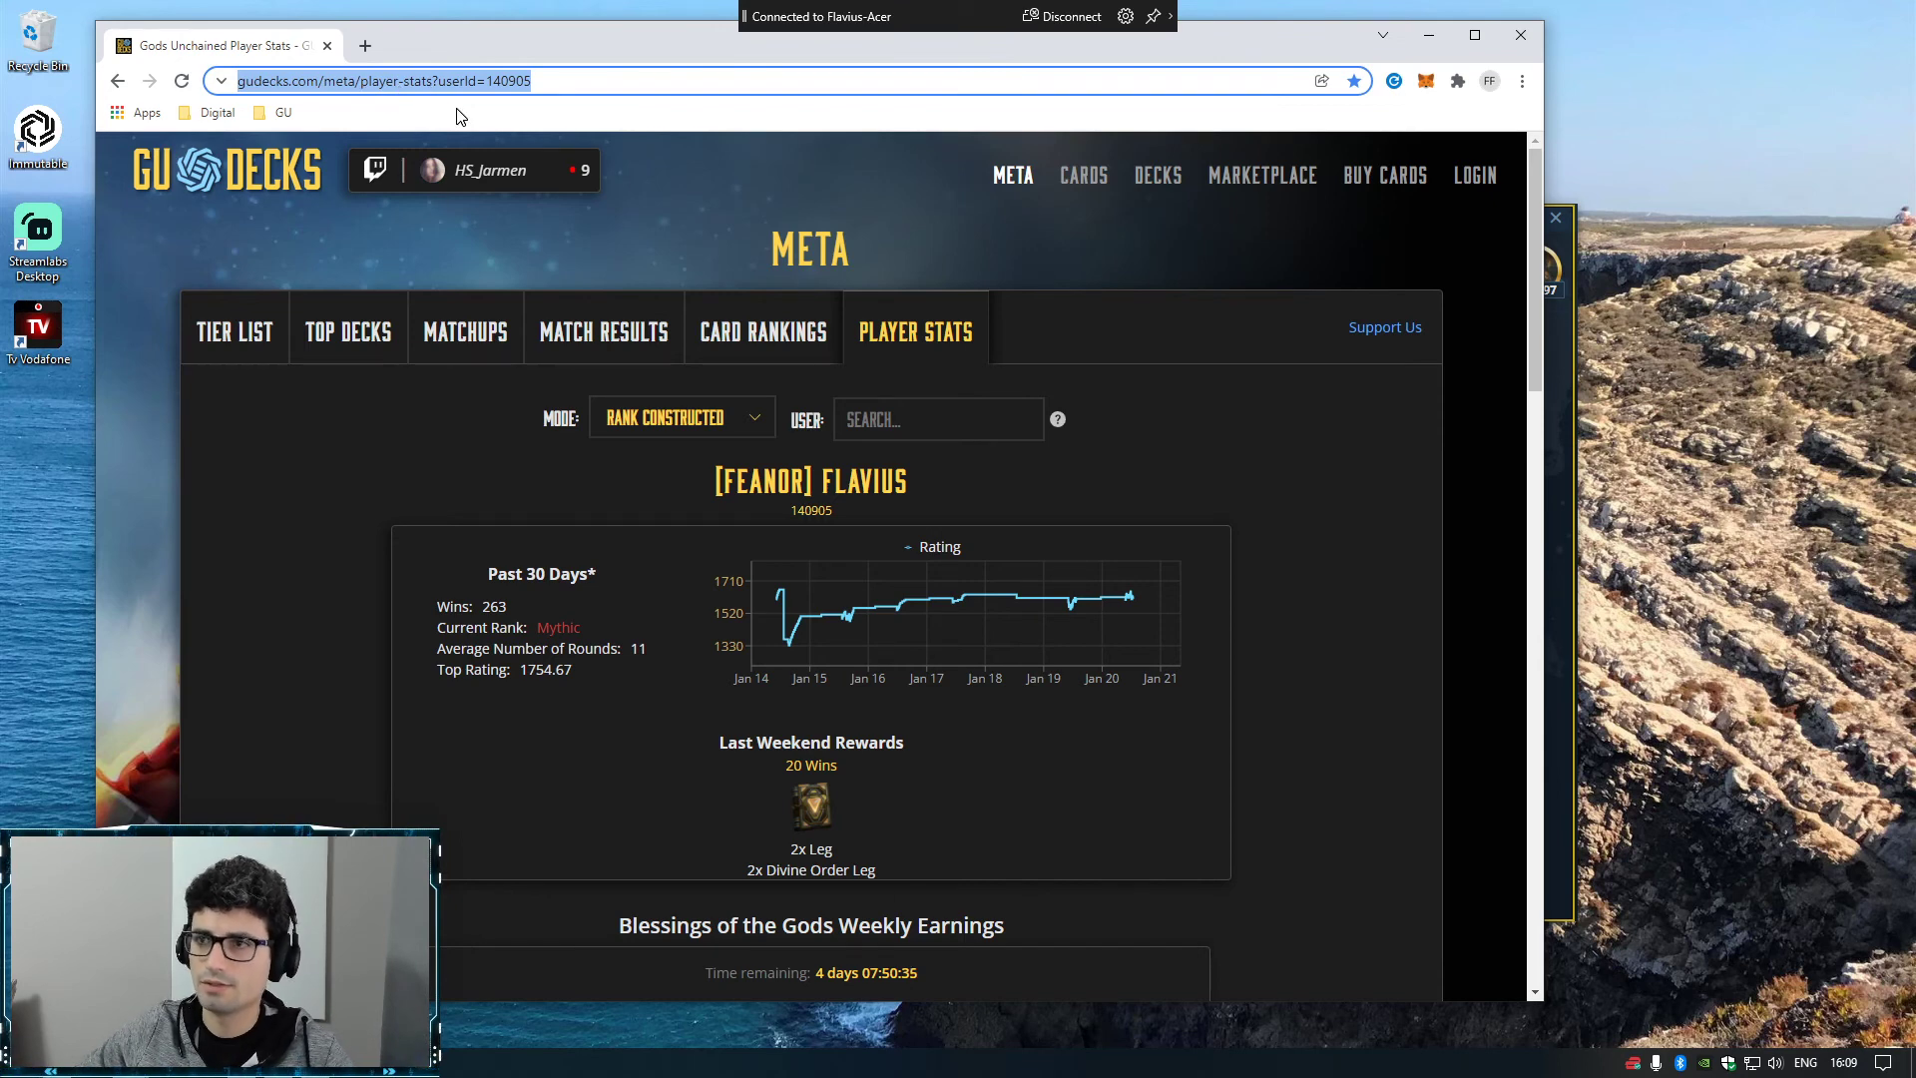
{"action": "left_click", "coordinate": [435, 82]}
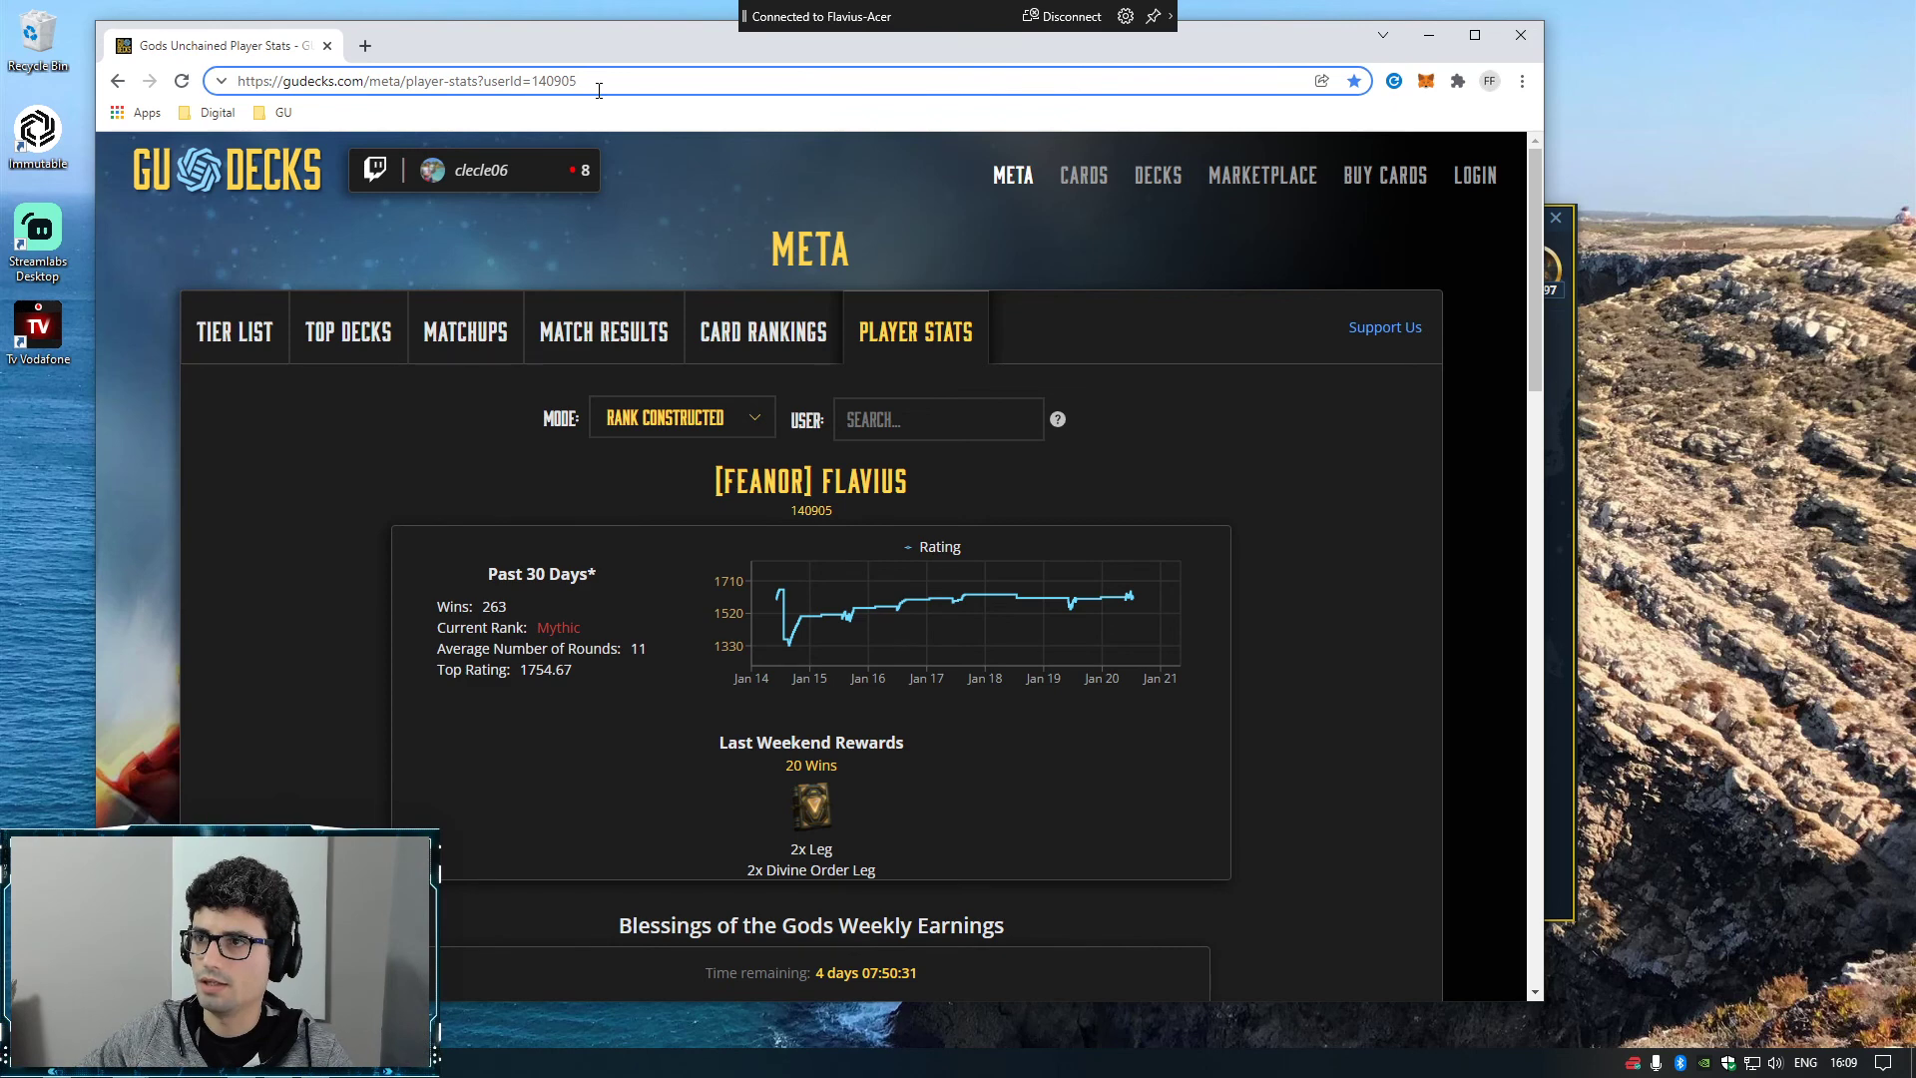
{"action": "left_click_drag", "start_coordinate": [535, 80], "coordinate": [628, 80]}
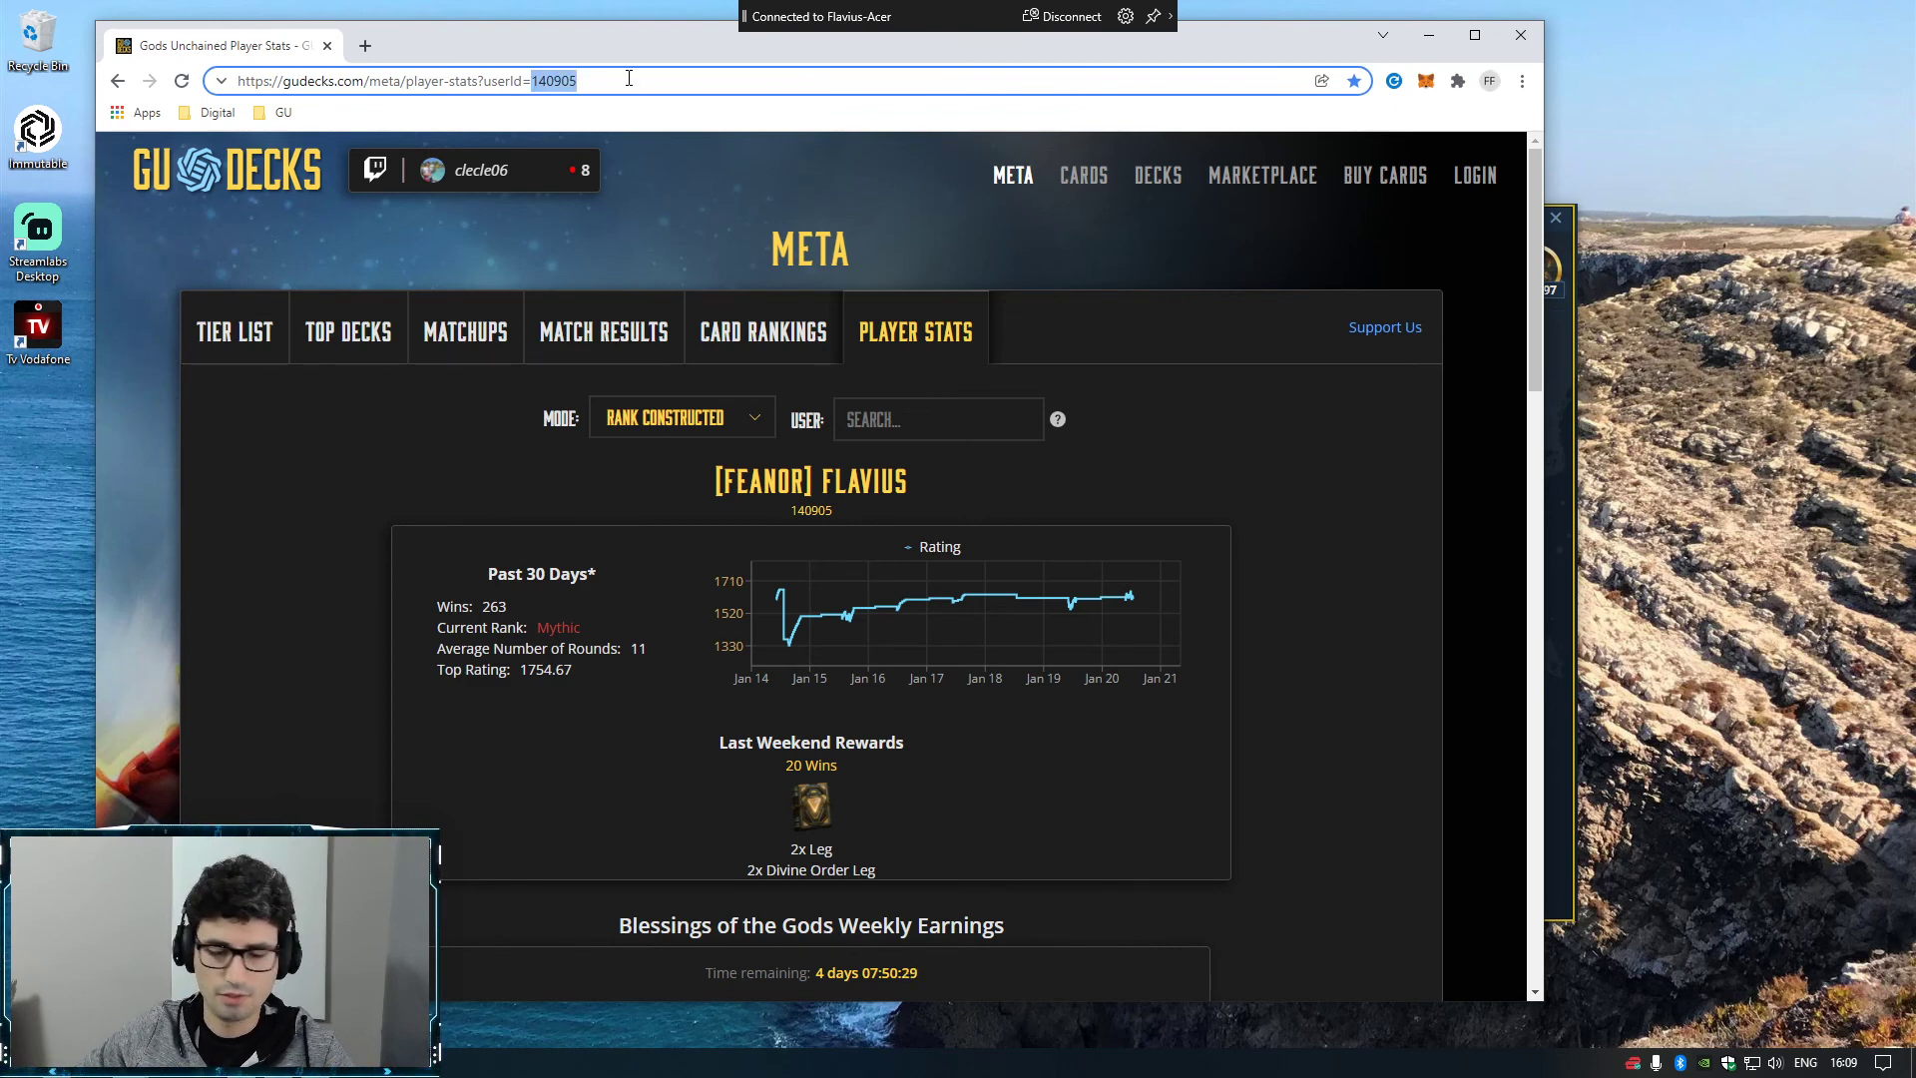
{"action": "key", "text": "ctrl+v"}
{"action": "key", "text": "Return"}
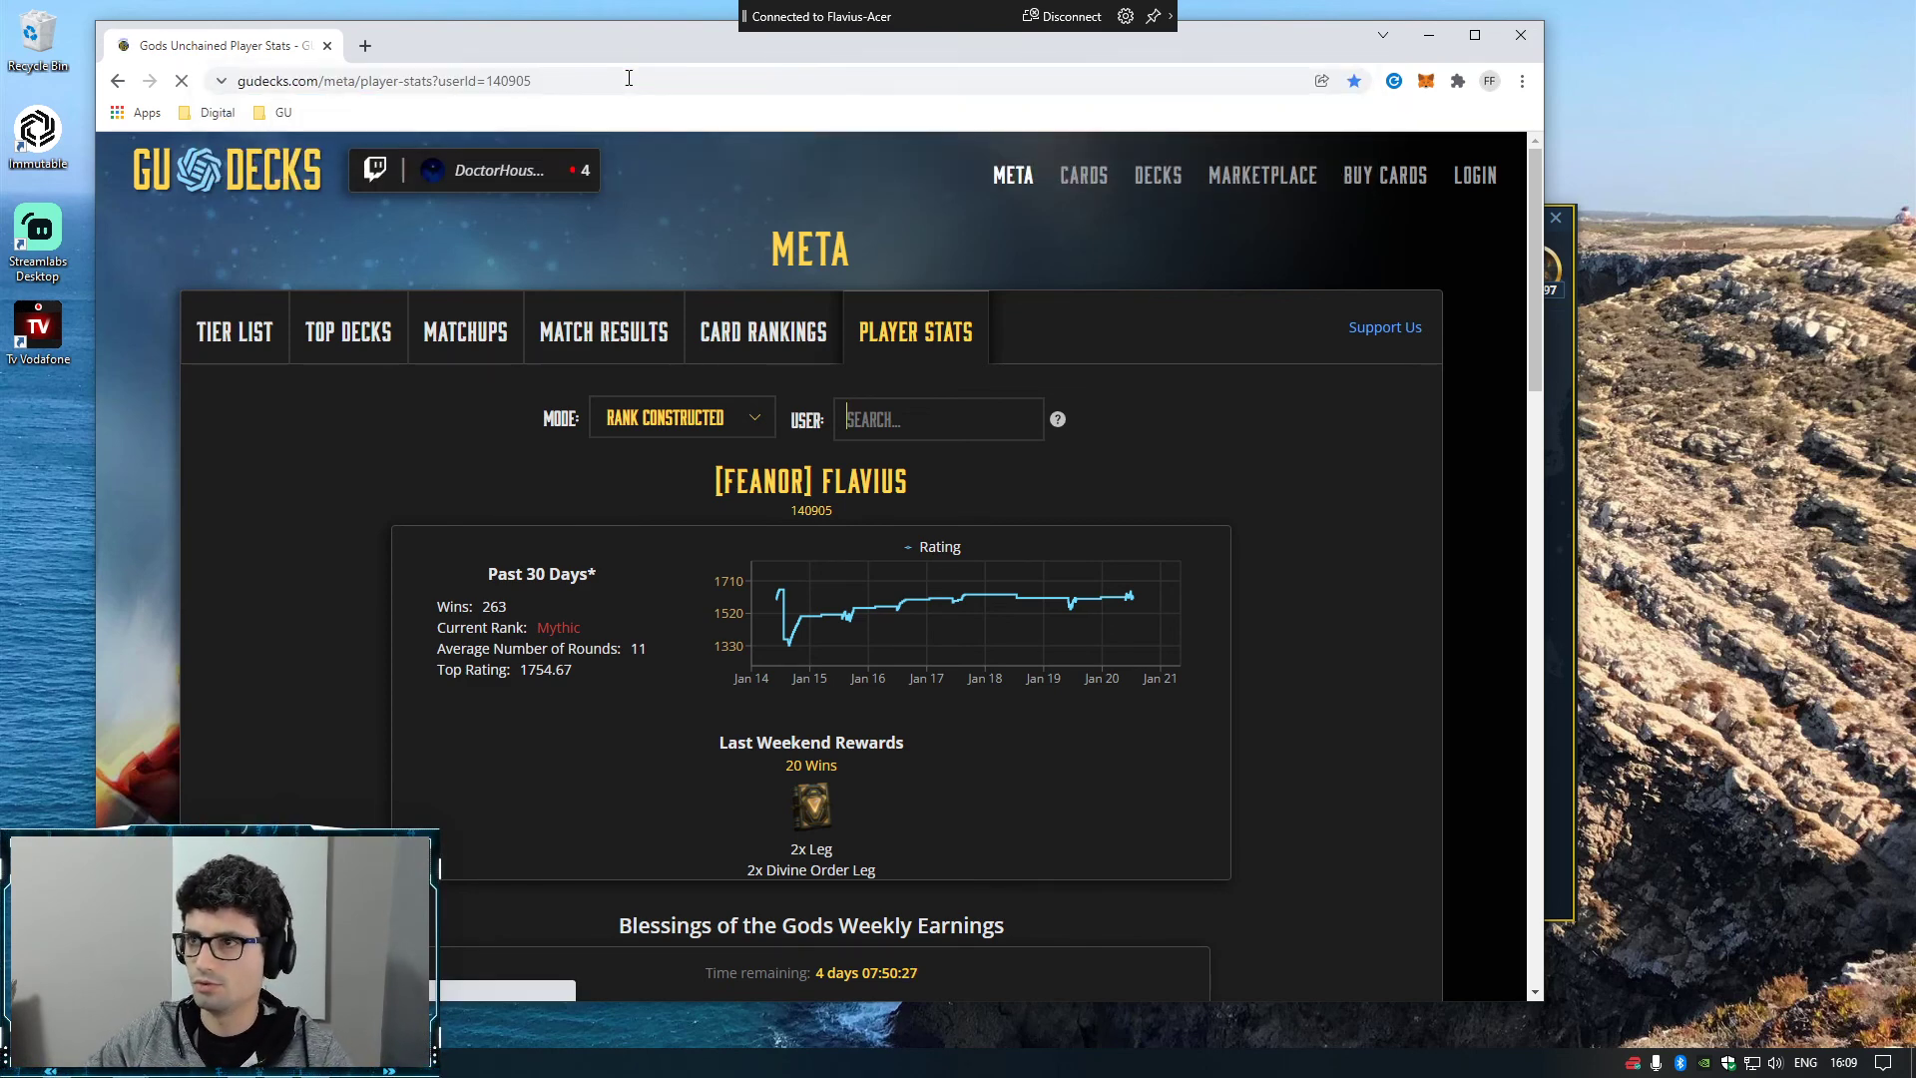